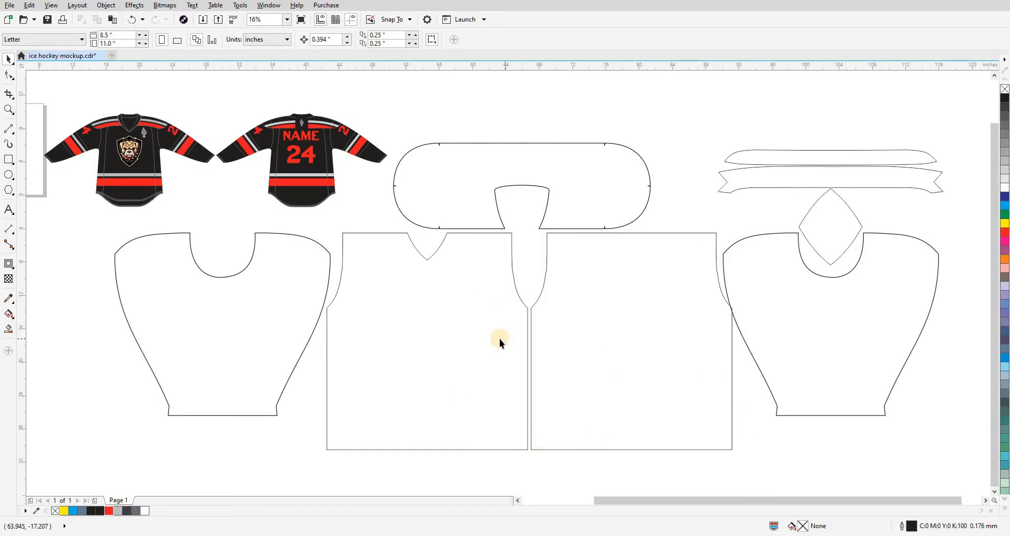
Step: Examine the sleeve, body, yoke, neckband and diamond pattern pieces and check the jersey mockups in wireframe view
left_click(530, 338)
left_click(443, 157)
left_click(289, 303)
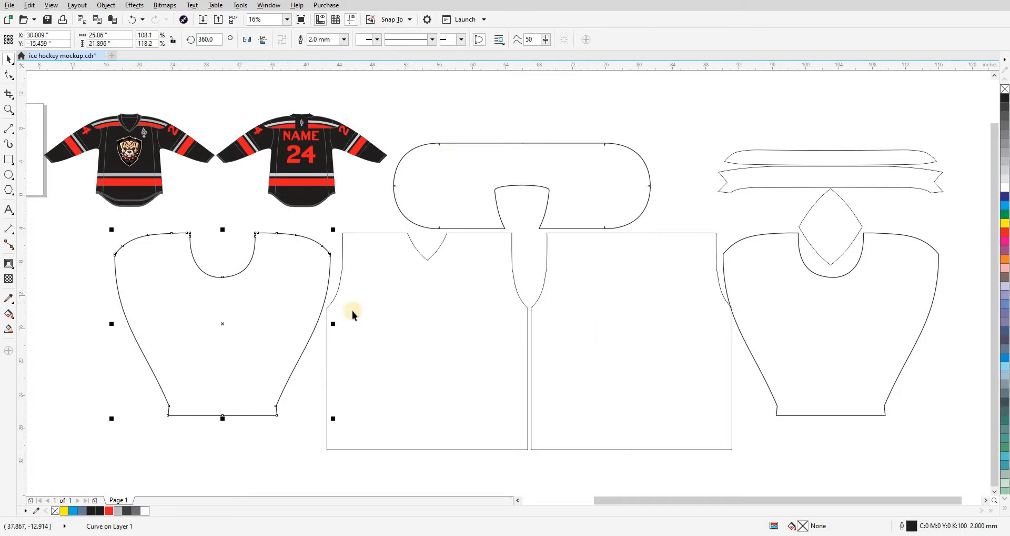
left_click(467, 316)
left_click(595, 309)
left_click(597, 177)
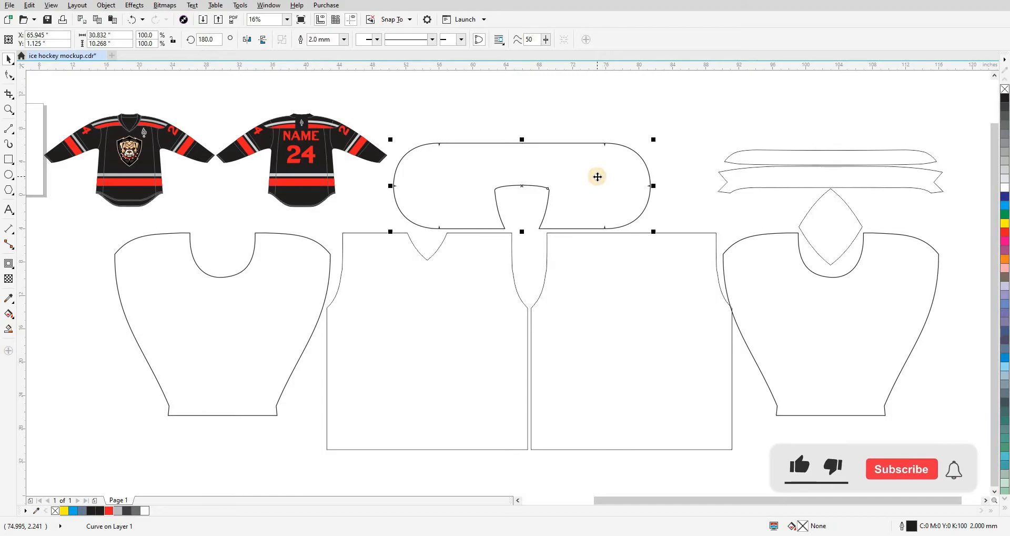
left_click(741, 261)
left_click_drag(779, 134, 794, 169)
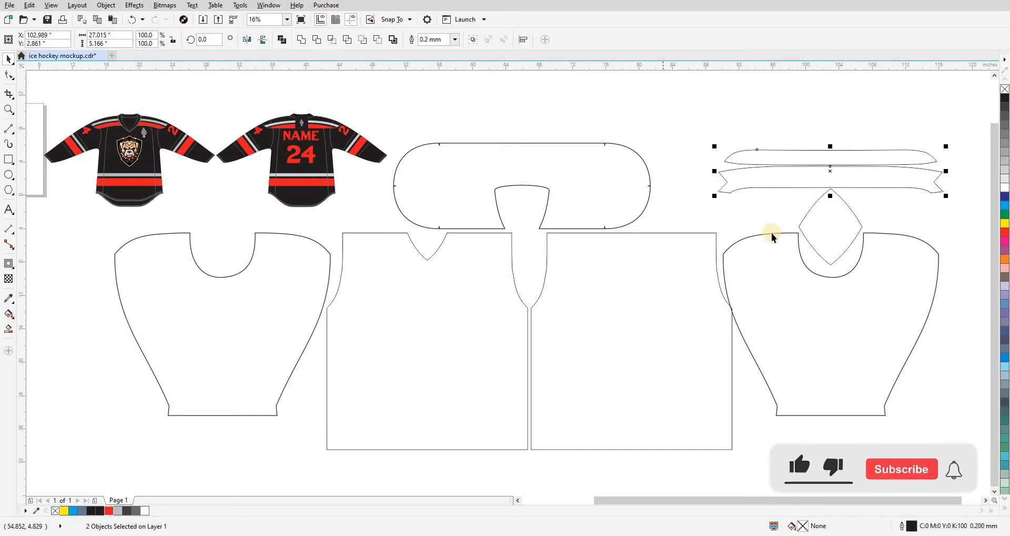
left_click(840, 232)
left_click(699, 152)
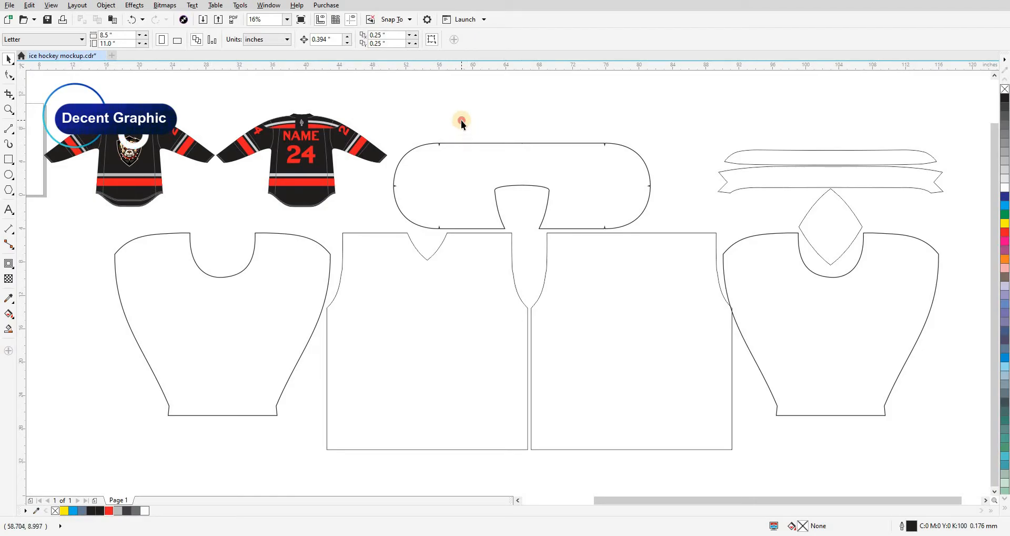
key("shift+F9")
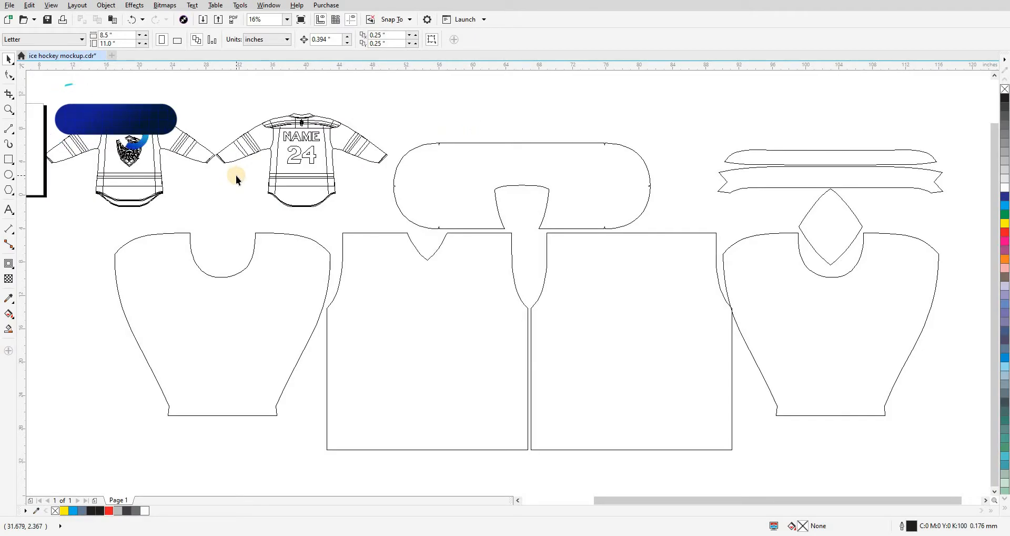
key("shift+F9")
left_click_drag(242, 179, 287, 158)
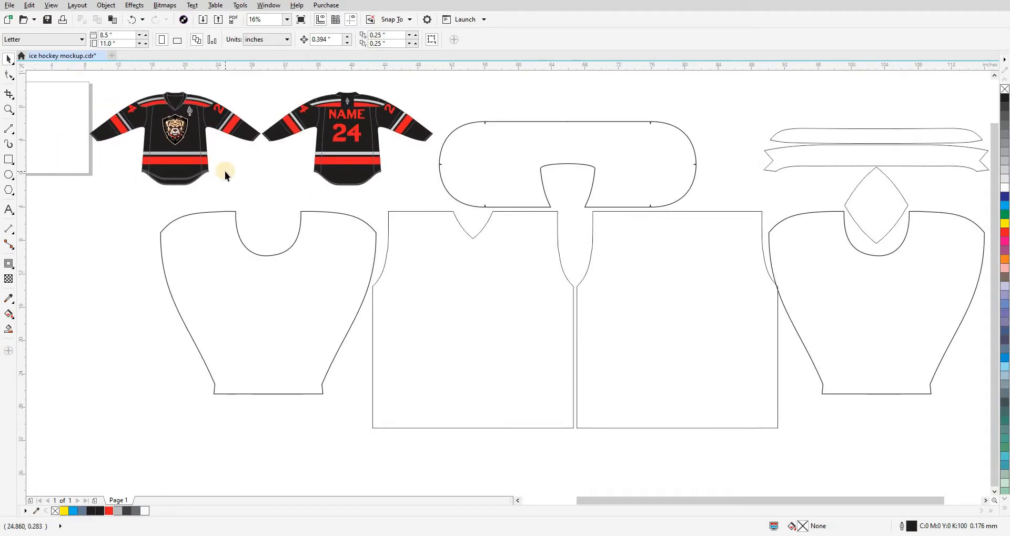
left_click_drag(293, 230, 235, 242)
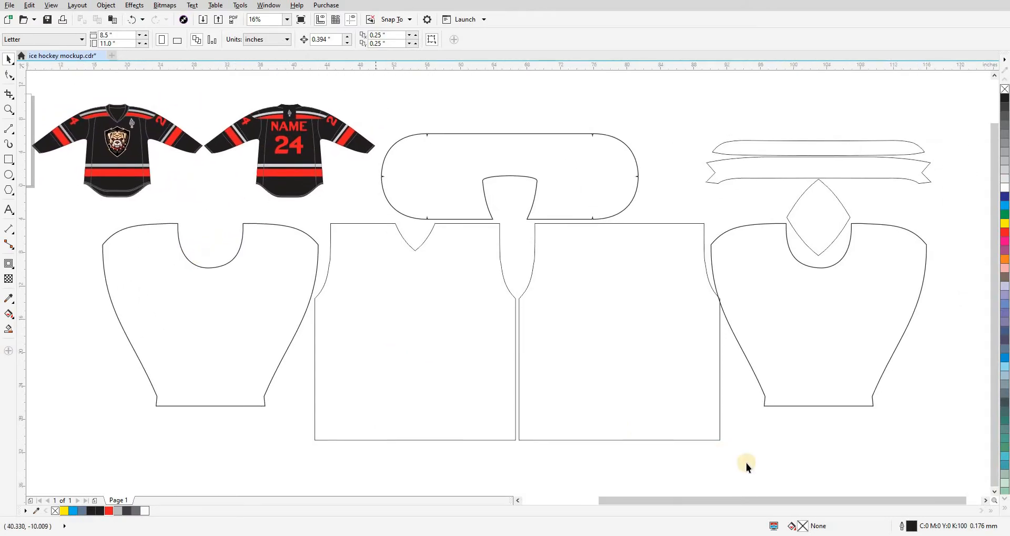
Step: Fill all eight jersey pattern pieces with the black (C:0 M:0 Y:0 K:100) sampled from the back mockup
left_click_drag(548, 201, 488, 147)
key("ctrl+shift+e")
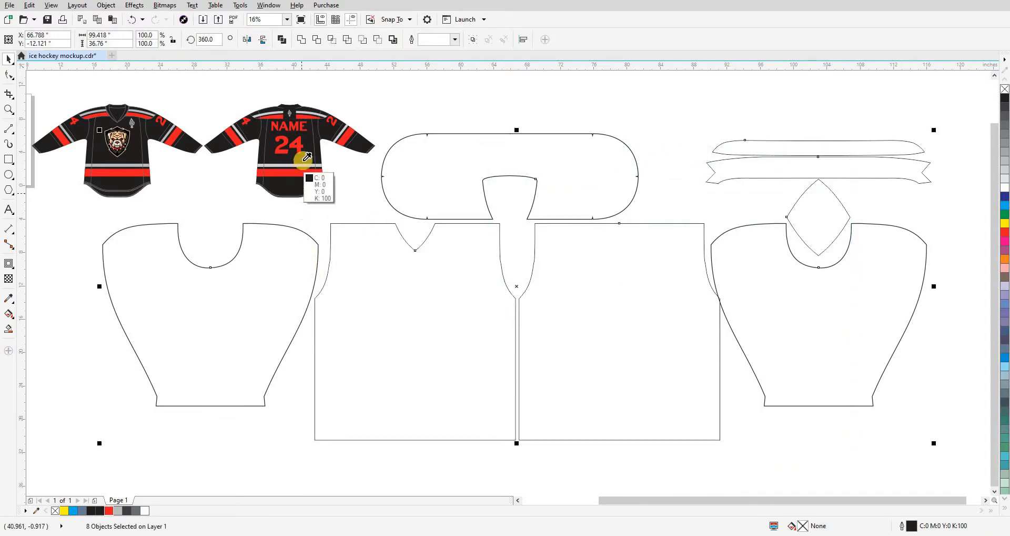
left_click(307, 156)
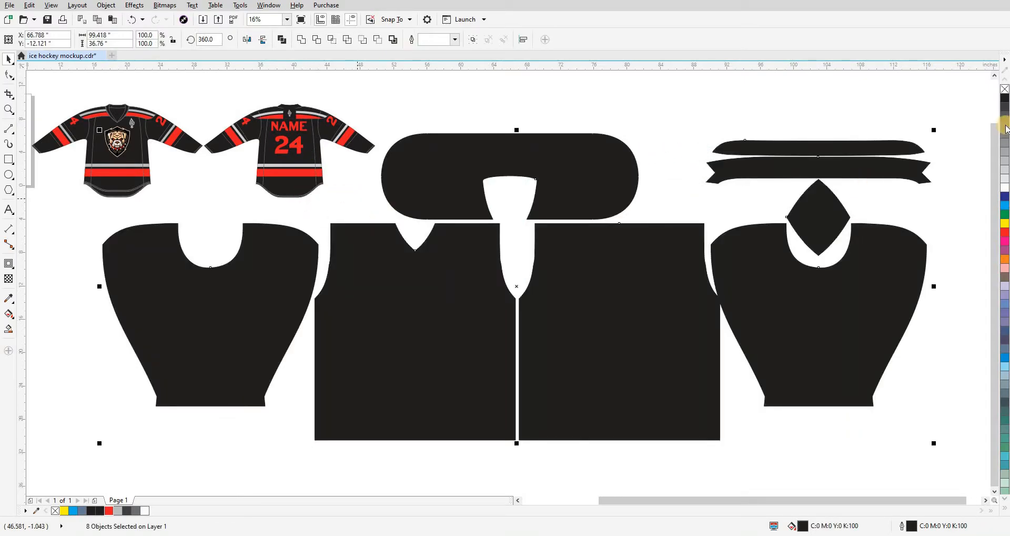
left_click(665, 153)
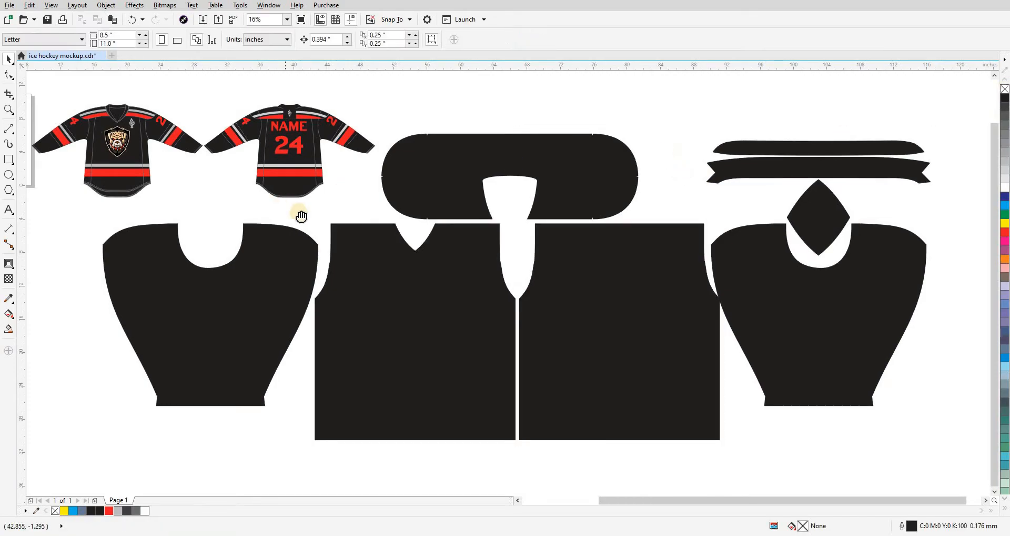
Step: Copy the bulldog crest and torch logo from the front mockup onto the front body piece, enlarged together to about 9.5 × 12.4 in
left_click(135, 157)
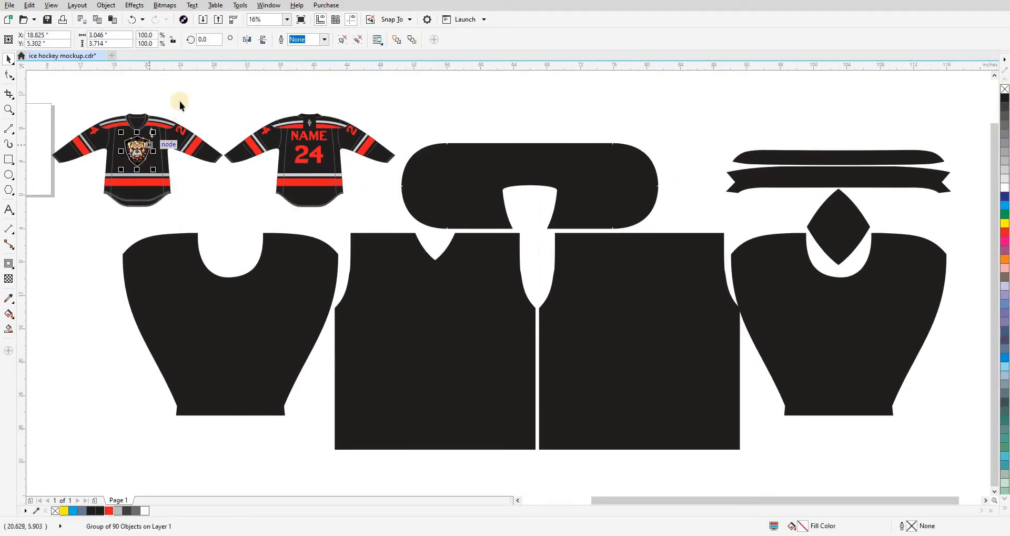
left_click(180, 102)
left_click(153, 133)
left_click(141, 159, "shift")
left_click_drag(141, 159, 510, 379)
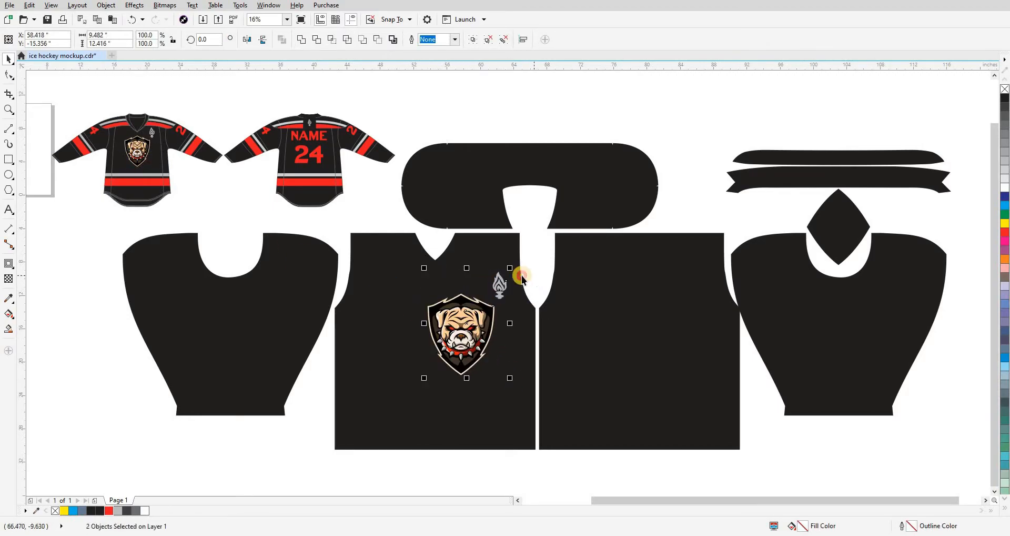
left_click(522, 275)
Step: Add a horizontal guideline at the tip of the front piece's V-neck and shift it 1.5 in down
scroll(486, 341, "up", 2)
left_click_drag(484, 340, 430, 321)
left_click(404, 83)
left_click_drag(404, 67, 420, 192)
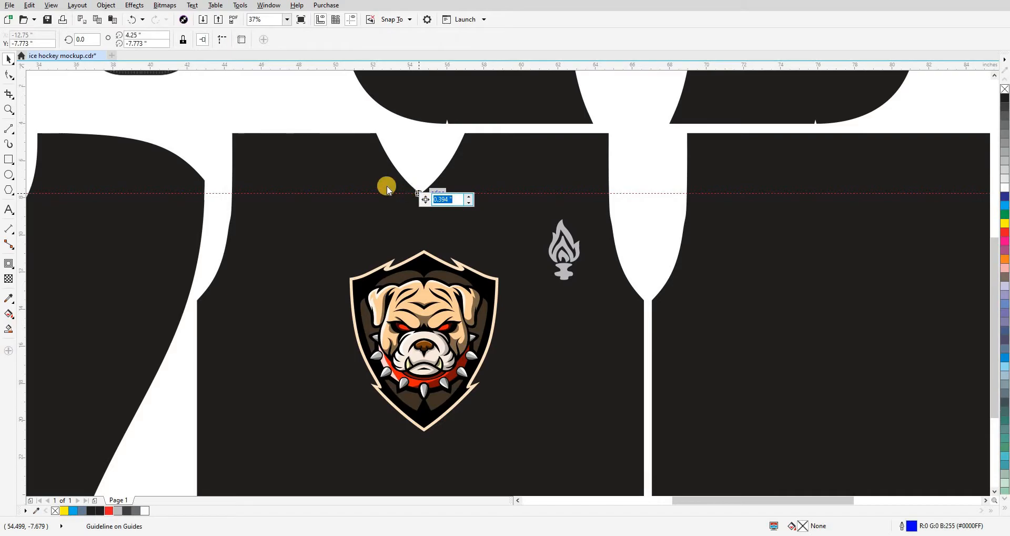
key("F2")
left_click_drag(386, 162, 464, 240)
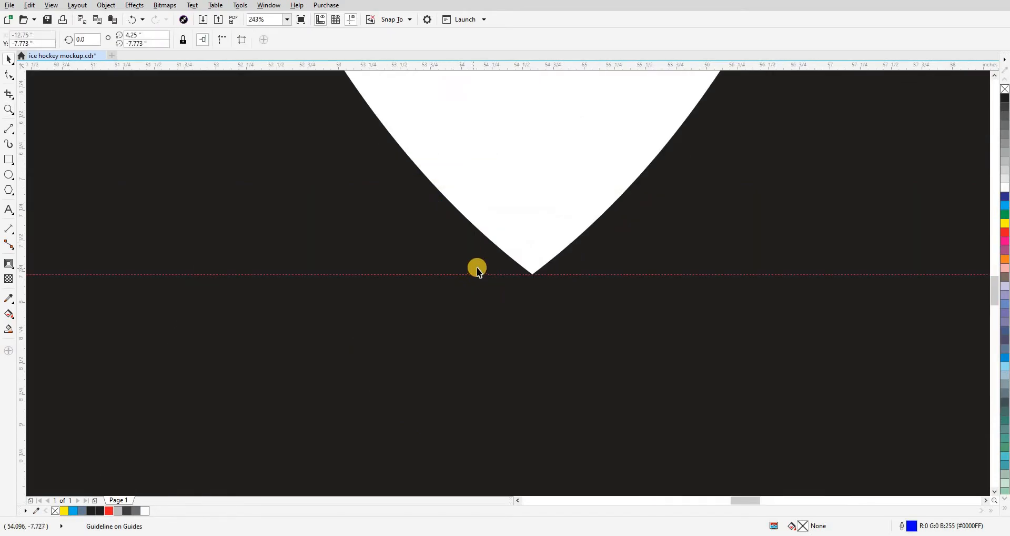
left_click(495, 274)
type("1")
scroll(481, 269, "down", 4)
key("Escape")
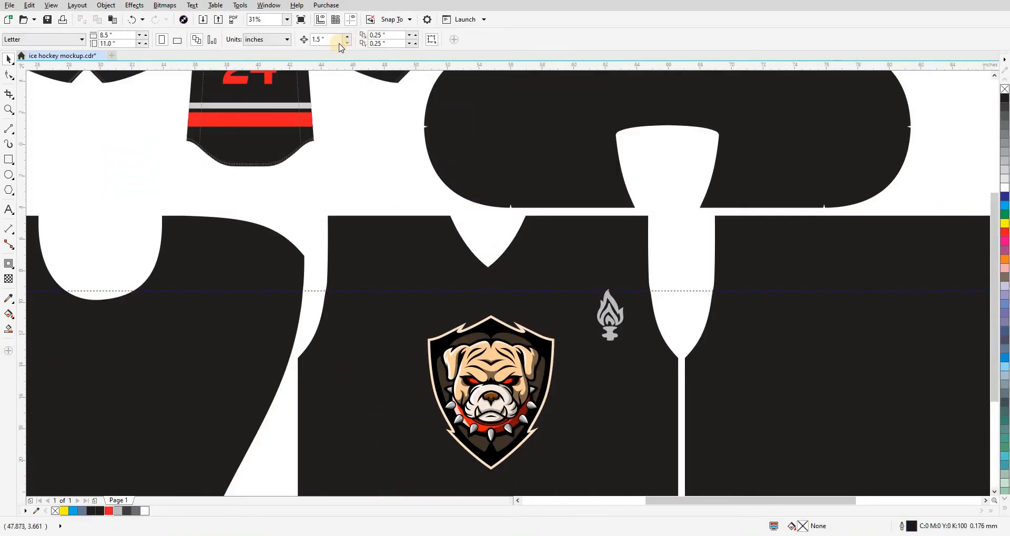
Step: Move the bulldog crest up so its upper tip meets the guideline below the V-neck
left_click(394, 21)
left_click(487, 343)
left_click_drag(500, 370, 502, 350)
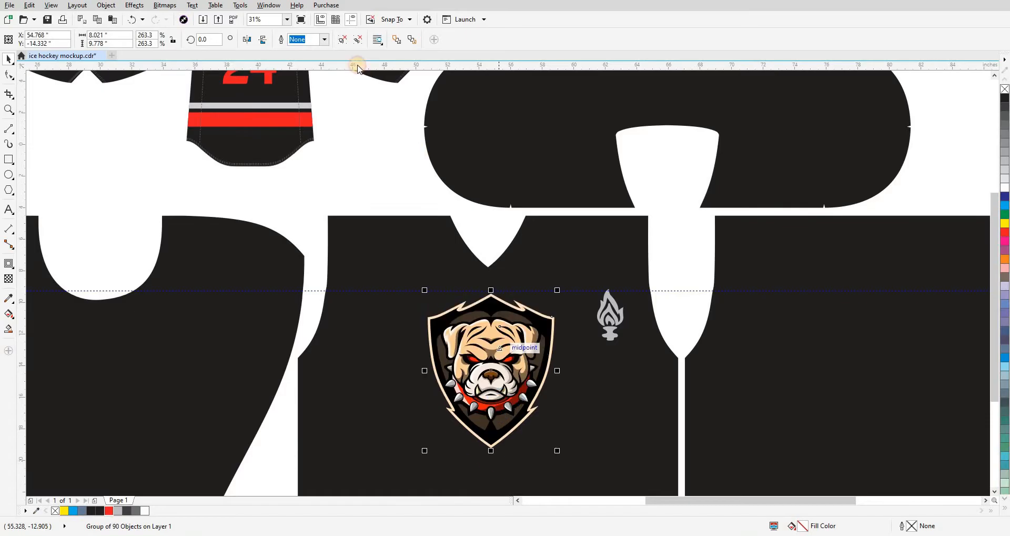
key("z")
left_click_drag(465, 272, 549, 339)
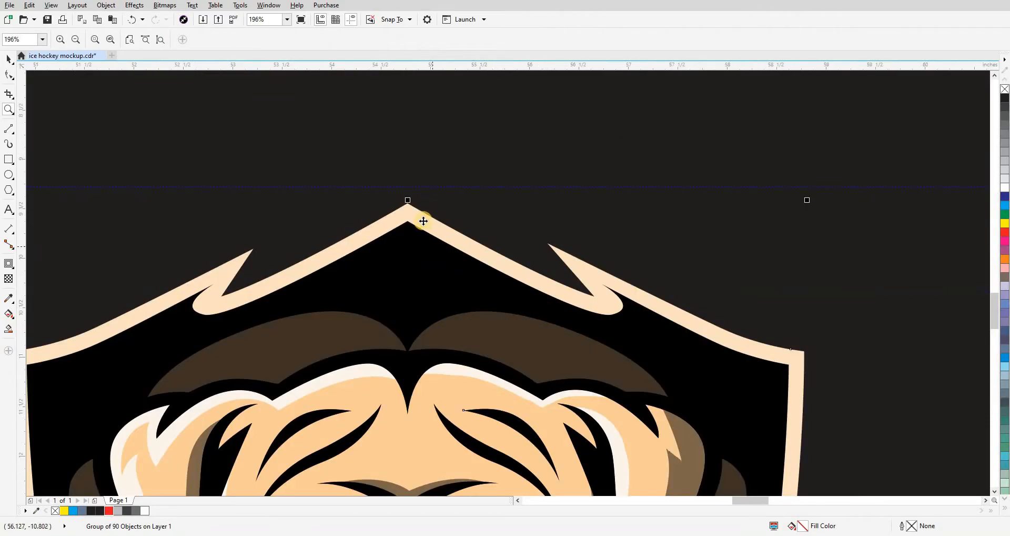
key("space")
key("shift+F9")
left_click_drag(411, 212, 413, 196)
scroll(412, 196, "down", 6)
key("shift+F9")
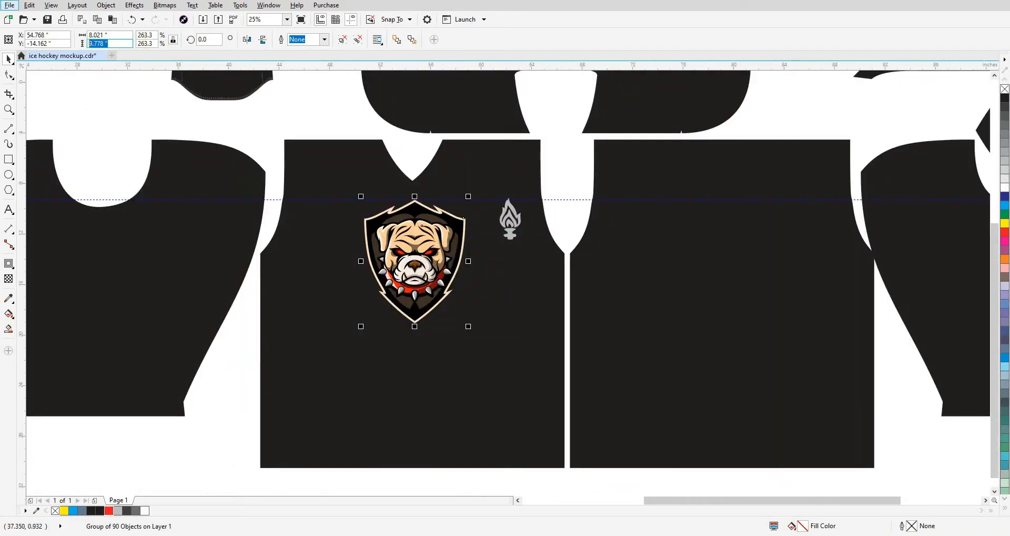
Step: Resize the bulldog crest proportionally to 10 in high and realign its upper tip with the guideline
key("Return")
scroll(433, 248, "up", 6)
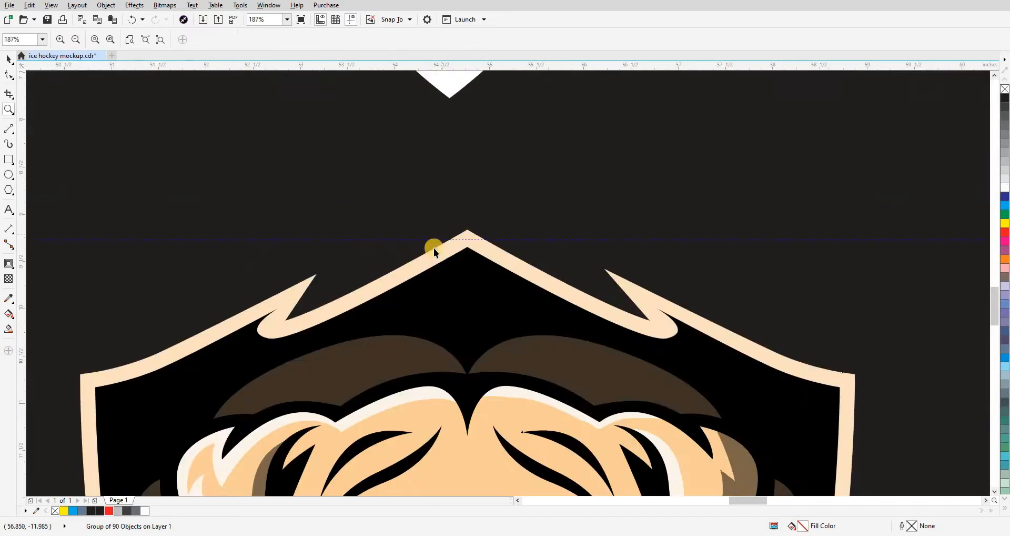
left_click_drag(456, 253, 470, 232)
scroll(468, 257, "up", 2)
scroll(471, 232, "down", 5)
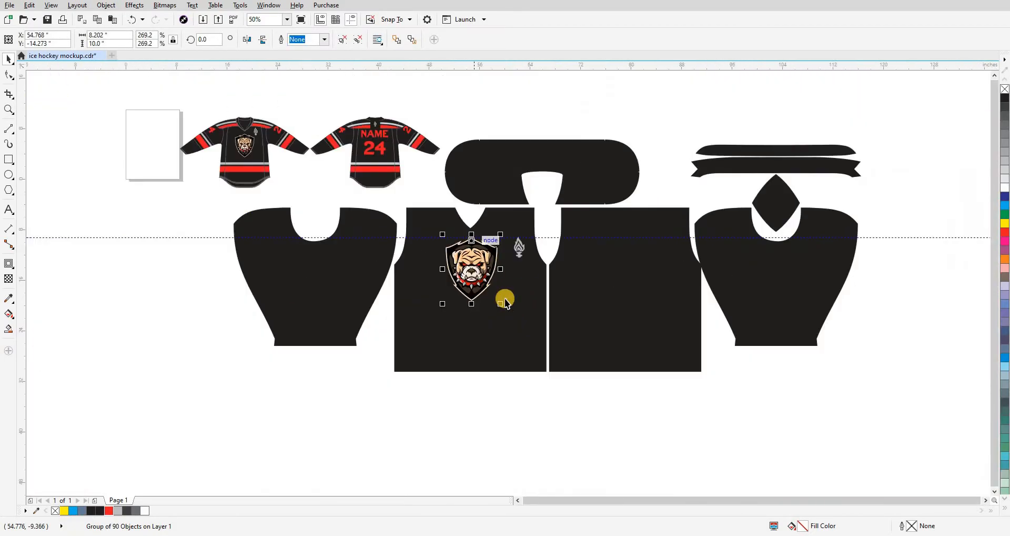
Step: Centre the bulldog crest horizontally on the front body piece
left_click(503, 298, "shift")
key("c")
left_click_drag(528, 403, 553, 388)
left_click(552, 388)
Step: Move the torch logo up to the front piece's upper chest, between the V-neck and the armhole
key("F2")
left_click_drag(254, 148, 654, 393)
key("shift+F9")
left_click(663, 215)
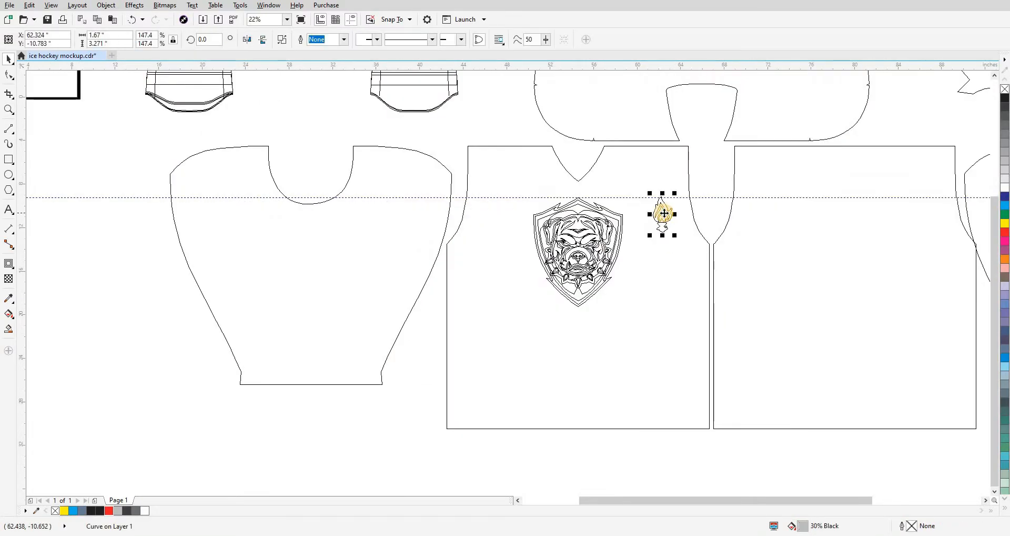
key("shift+F9")
left_click_drag(655, 197, 649, 173)
left_click(703, 188)
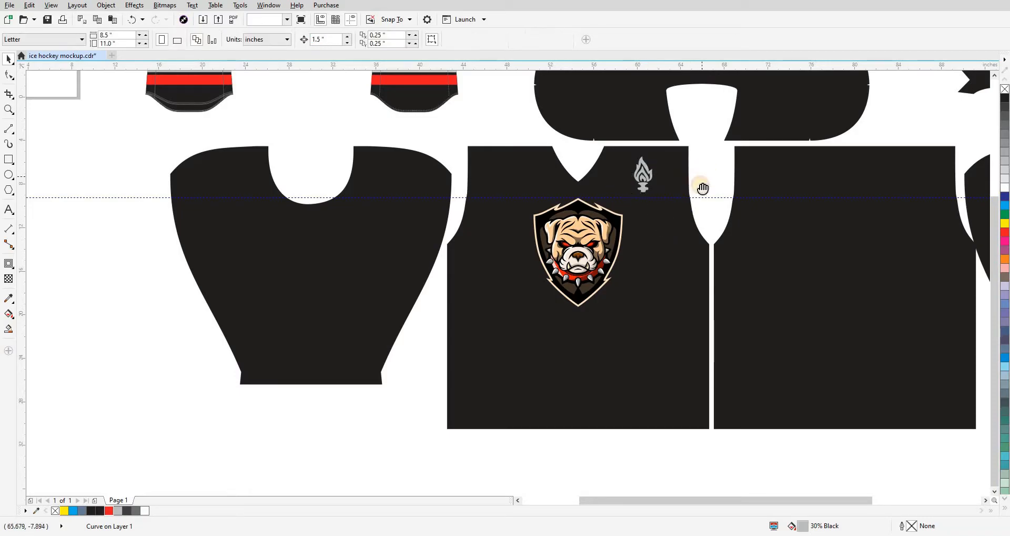
Step: Add a horizontal guideline on the front piece's straight shoulder edge and shift it 1.5 in down
left_click_drag(703, 188, 694, 239)
key("F2")
left_click_drag(691, 167, 586, 273)
left_click(491, 223)
left_click(514, 208)
scroll(514, 207, "down", 5)
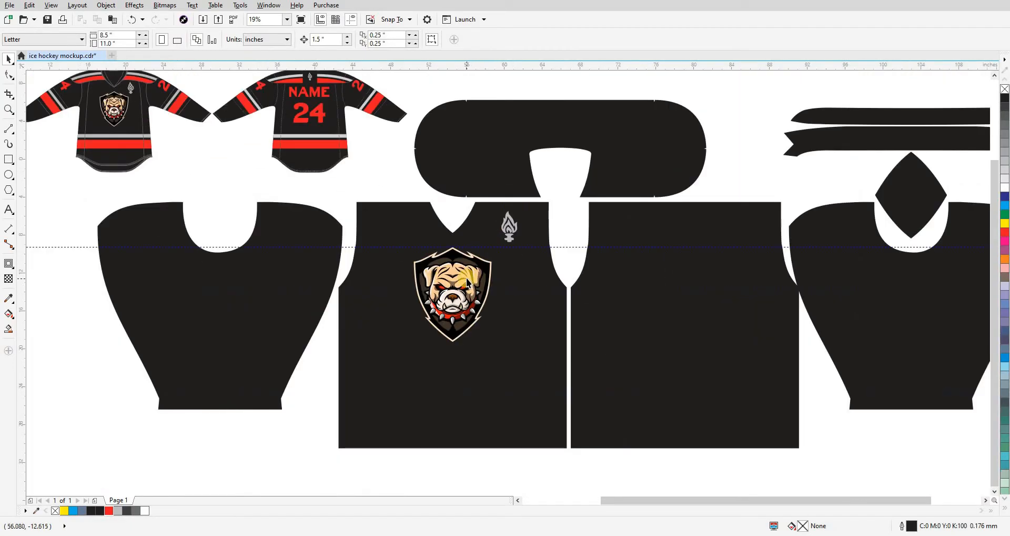
scroll(499, 212, "up", 4)
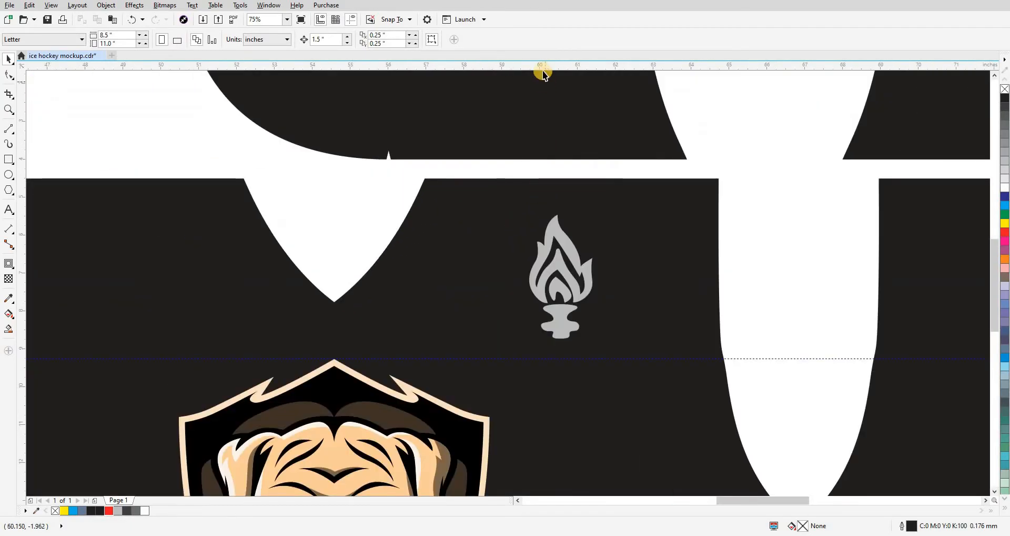
left_click_drag(542, 152, 548, 178)
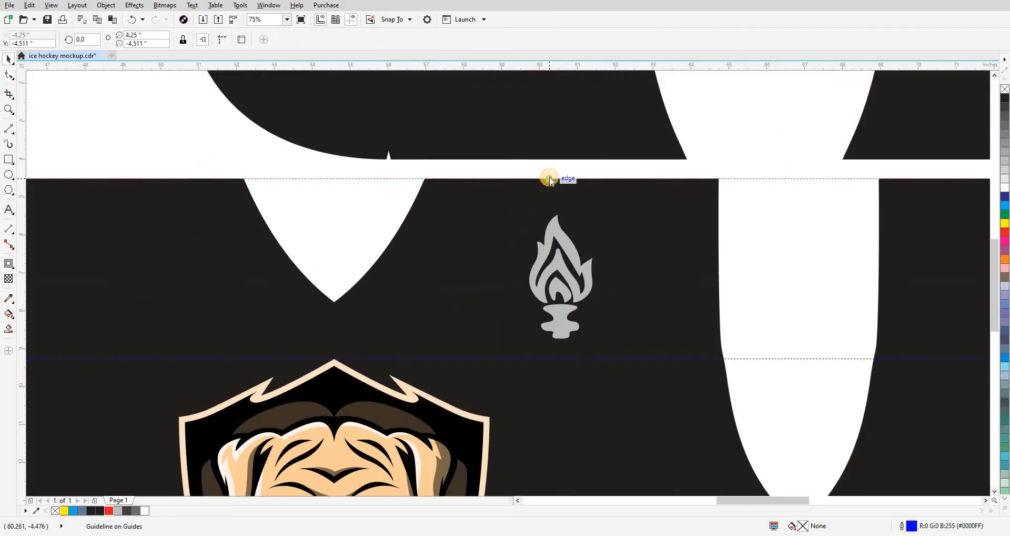
key("shift+n")
type("1")
key("Return")
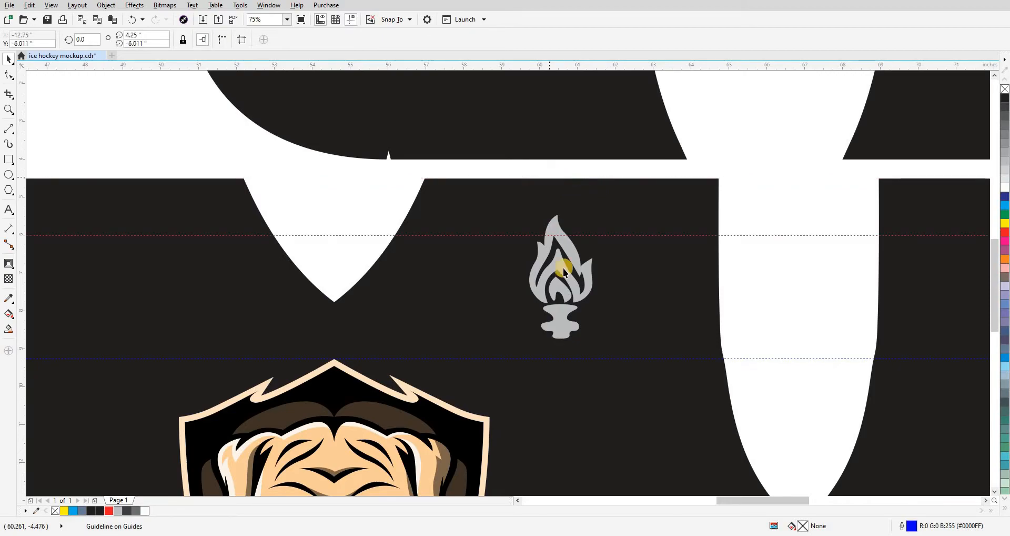
Step: Move the torch logo down so its flame tip meets the guideline below the shoulder edge
left_click(557, 277)
left_click_drag(557, 278, 555, 287)
left_click(224, 222)
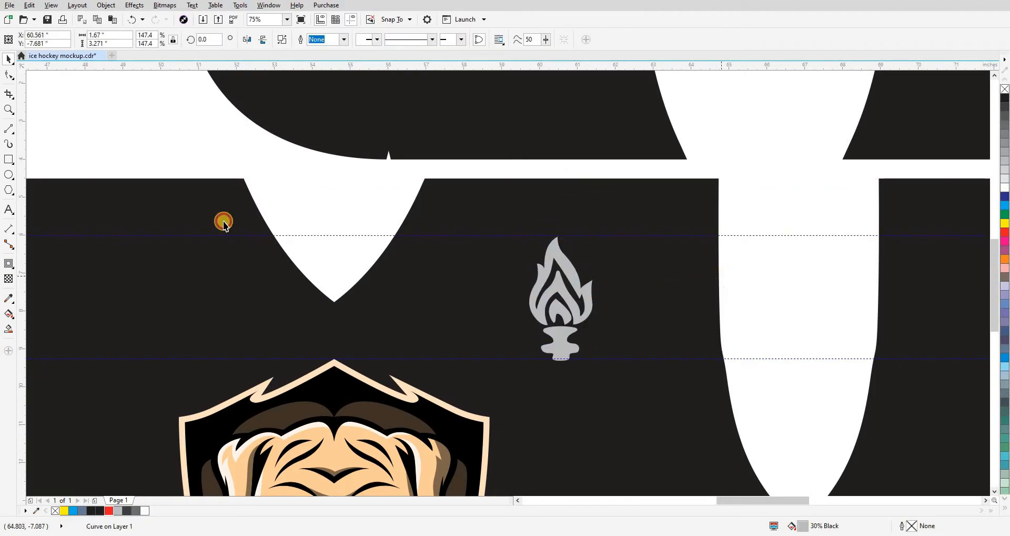
Step: Draw a straight line along the shoulder edge from neckline to armhole and centre the torch logo horizontally on it
left_click(12, 160)
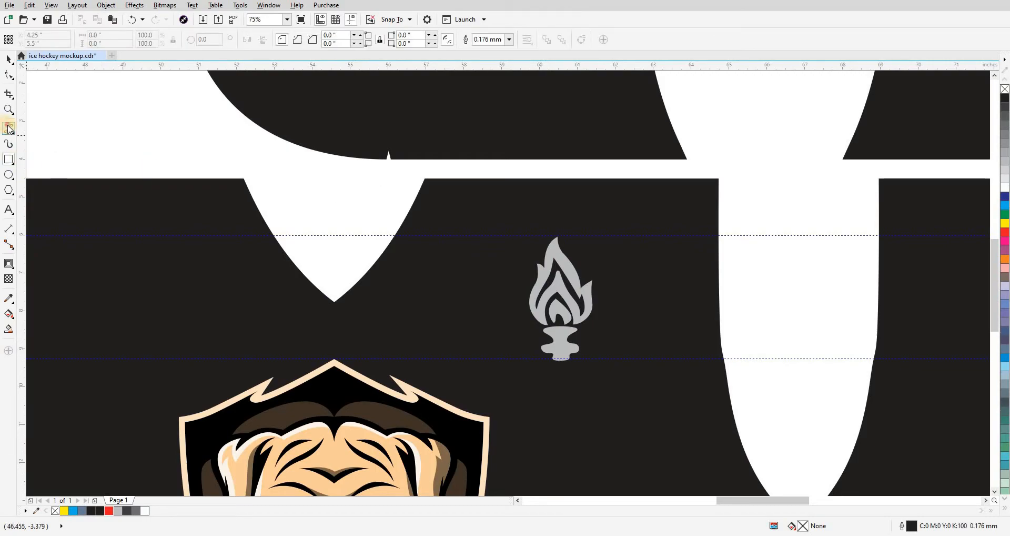
left_click(8, 129)
left_click_drag(425, 176, 721, 180)
left_click(561, 264)
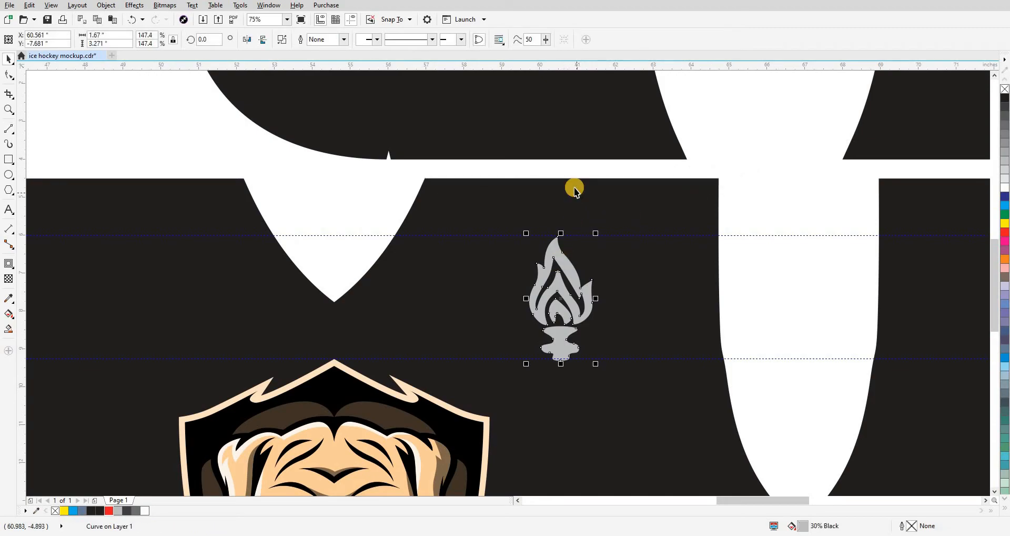
left_click(572, 180, "shift")
key("c")
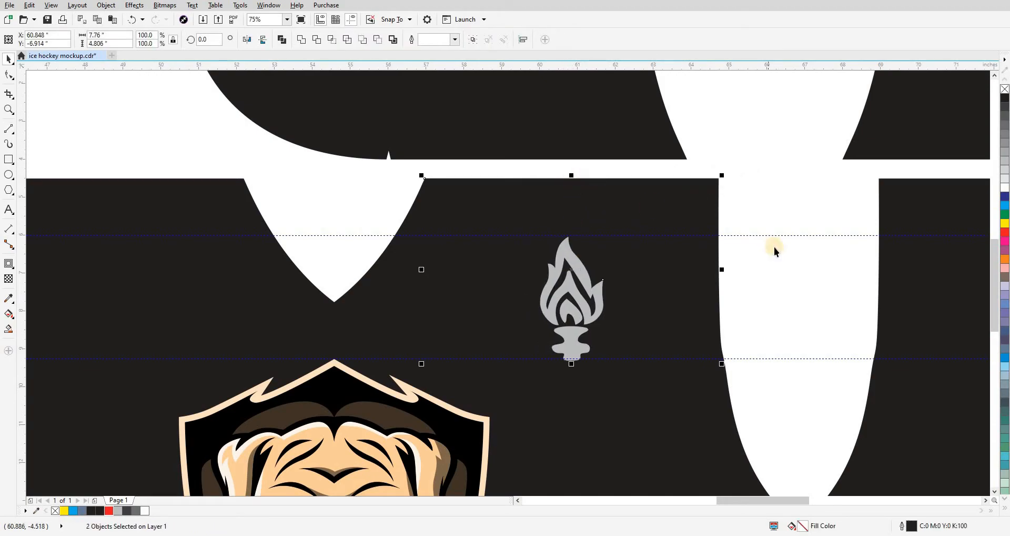
left_click(774, 247)
Step: Resize the torch logo proportionally to 3 in high and realign its flame tip with the guideline
left_click(561, 277)
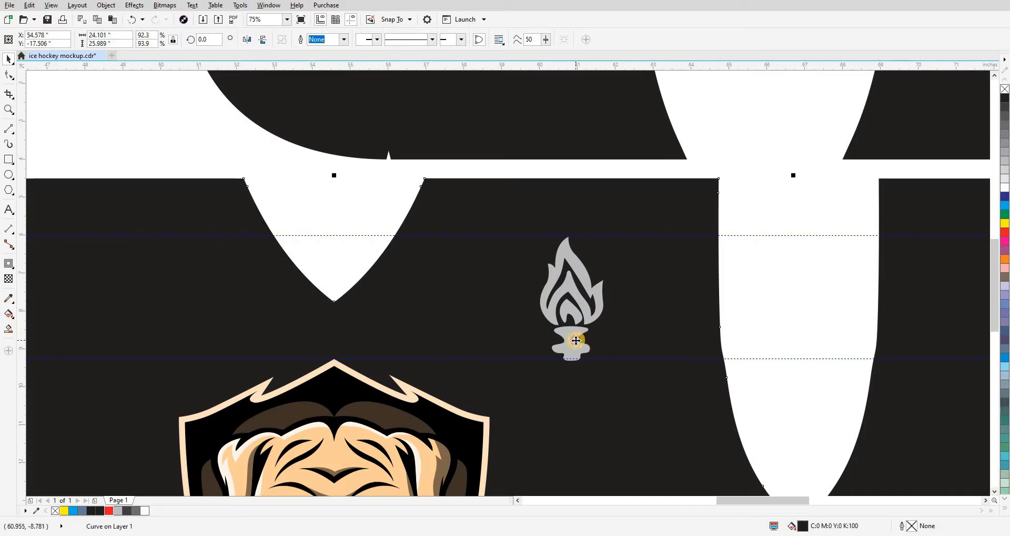
left_click(109, 44)
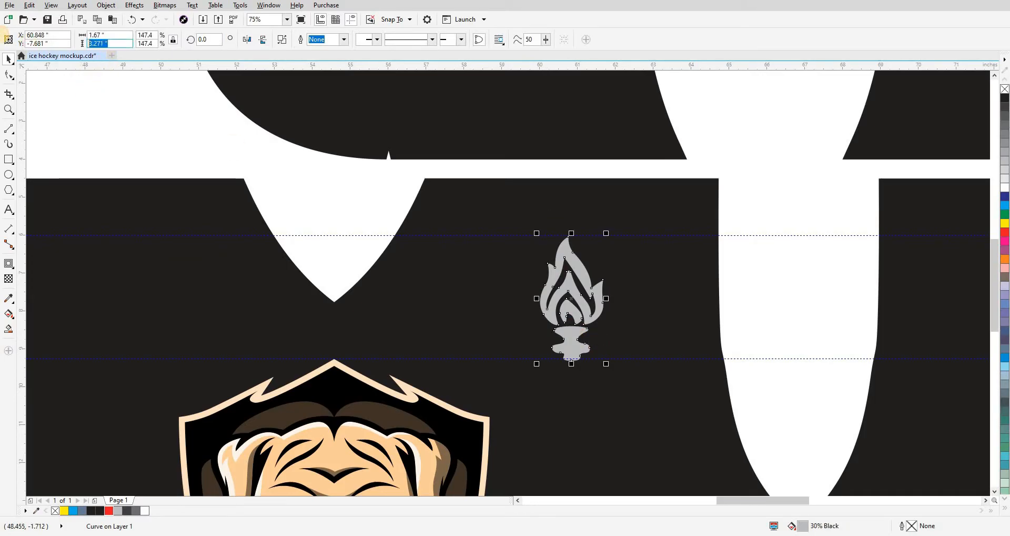
type("3")
key("Return")
scroll(563, 252, "up", 4)
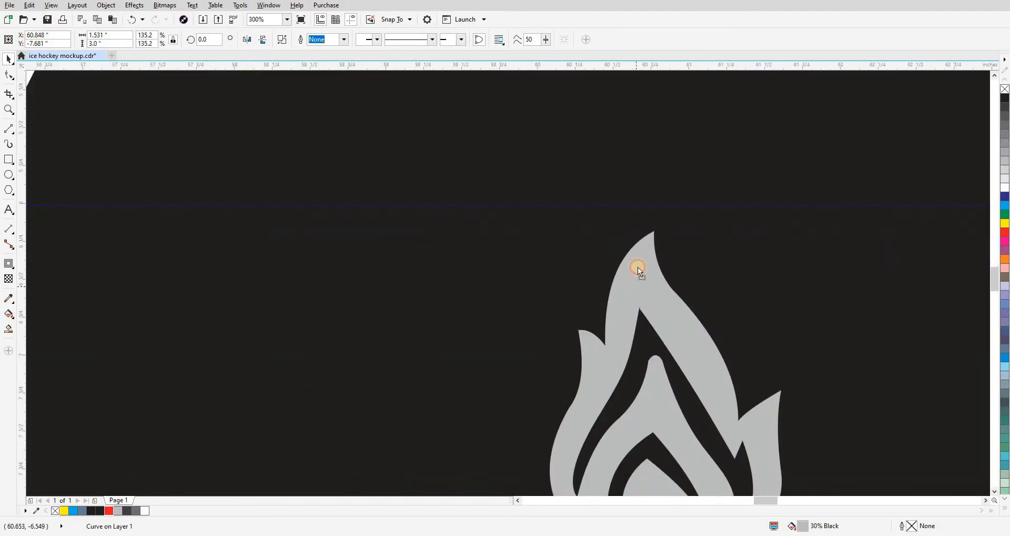
scroll(554, 230, "down", 5)
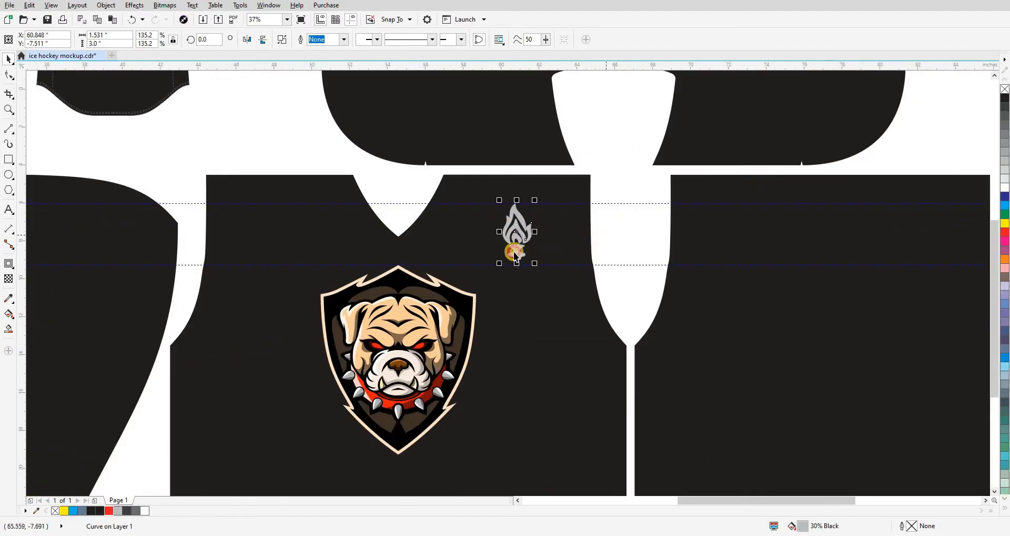
Step: Check the placement of the crest and torch logo on the front piece in wireframe view
key("Escape")
scroll(511, 263, "down", 2)
left_click_drag(479, 281, 500, 284)
key("F2")
left_click_drag(382, 177, 640, 369)
key("space")
key("shift+F9")
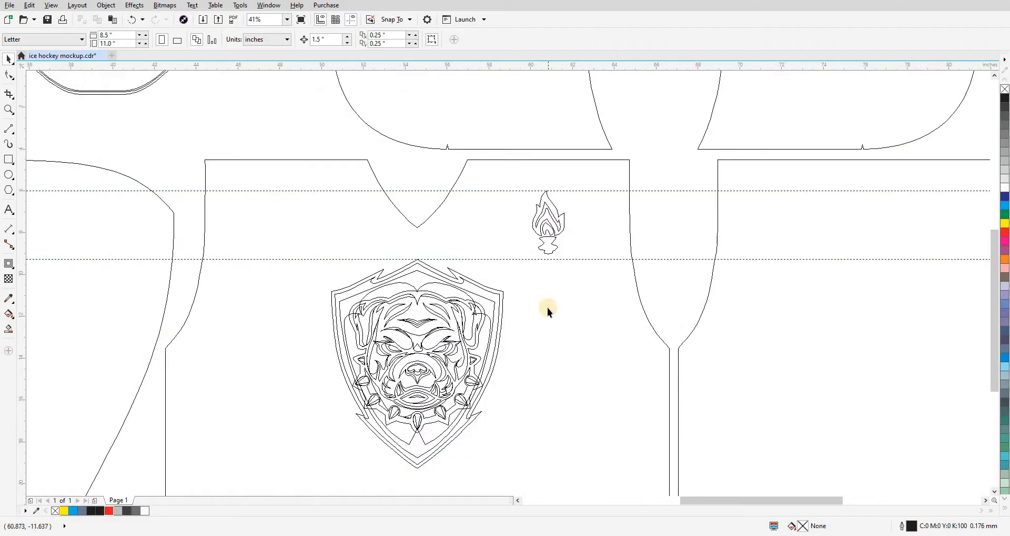
Step: Return to the full-colour view and nudge the torch logo 0.5 in toward the neckline
key("shift+F9")
left_click(541, 218)
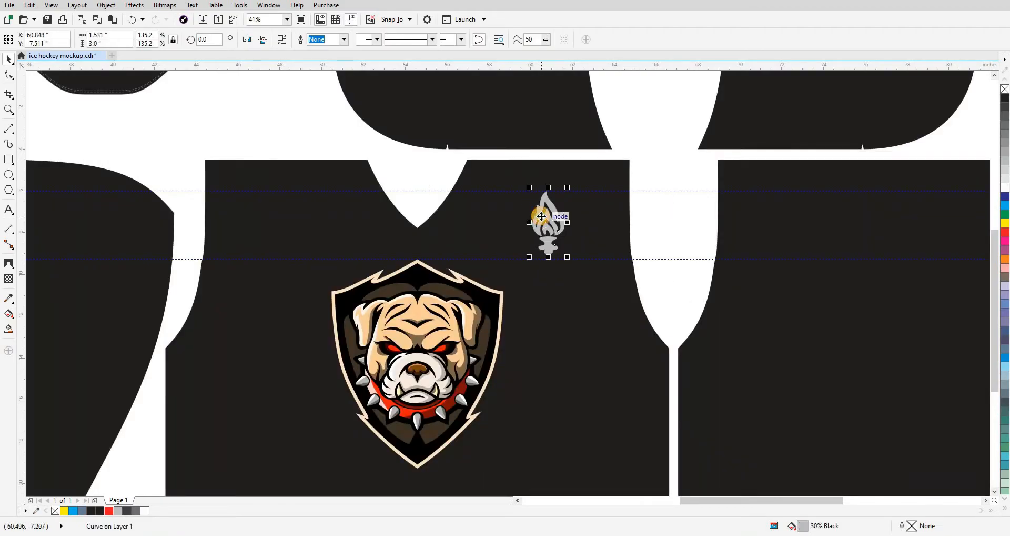
type(".5")
key("Return")
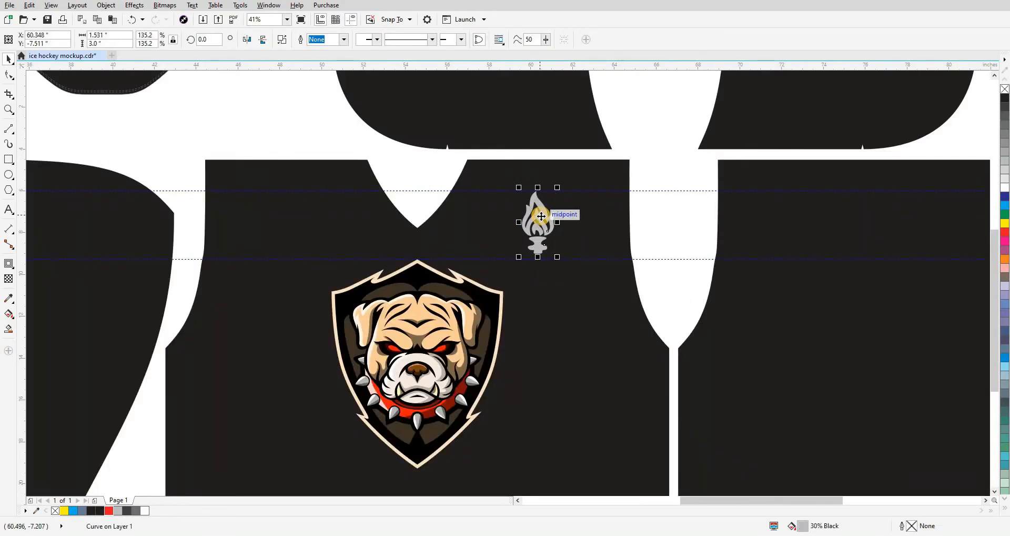
left_click(664, 216)
Step: Delete the two horizontal guidelines crossing the upper front piece
left_click(645, 259)
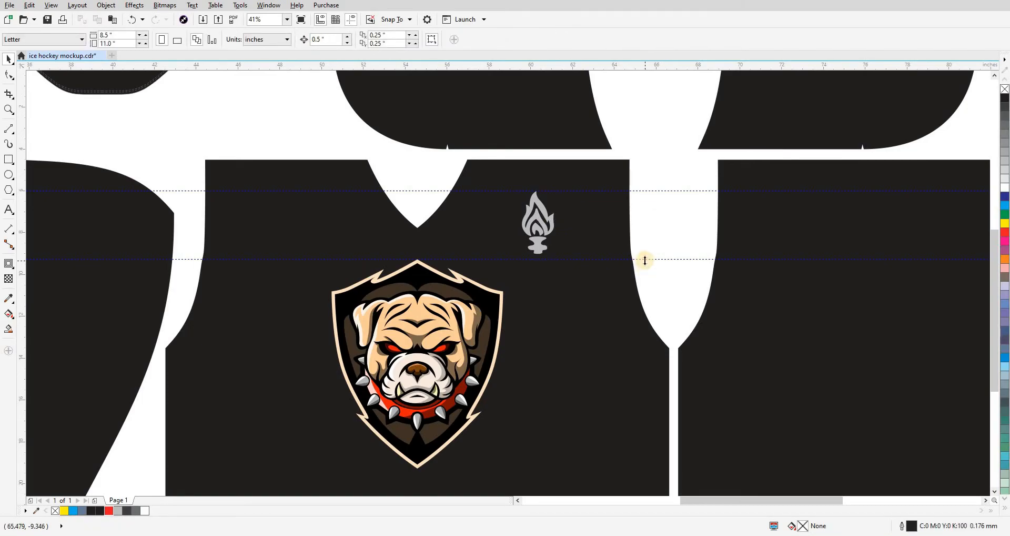
key("Delete")
left_click(637, 191)
key("Delete")
scroll(613, 240, "down", 4)
Step: Copy the gray and red hem stripes from the front mockup onto the lower part of the front piece
key("z")
left_click_drag(423, 210, 681, 368)
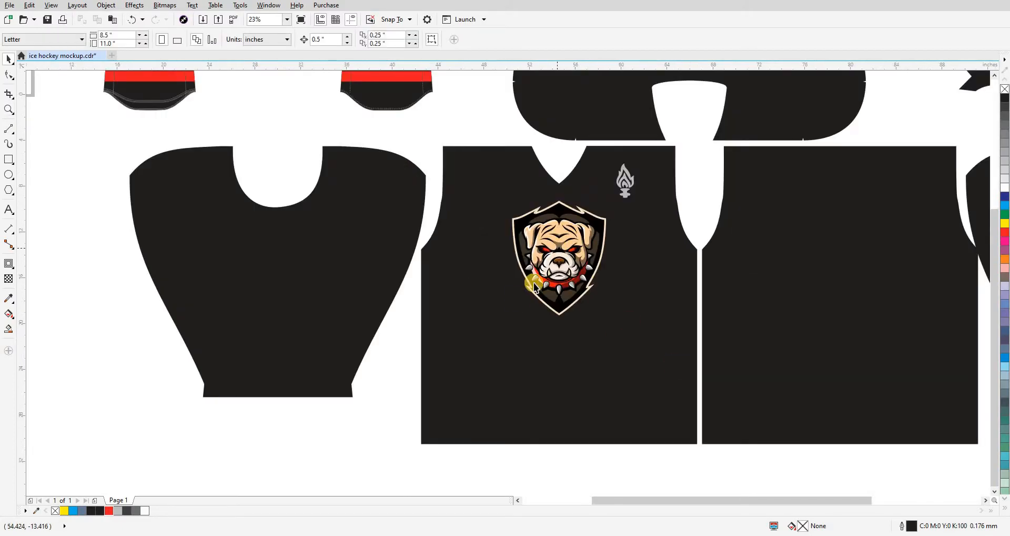
scroll(534, 284, "down", 2)
left_click(316, 181)
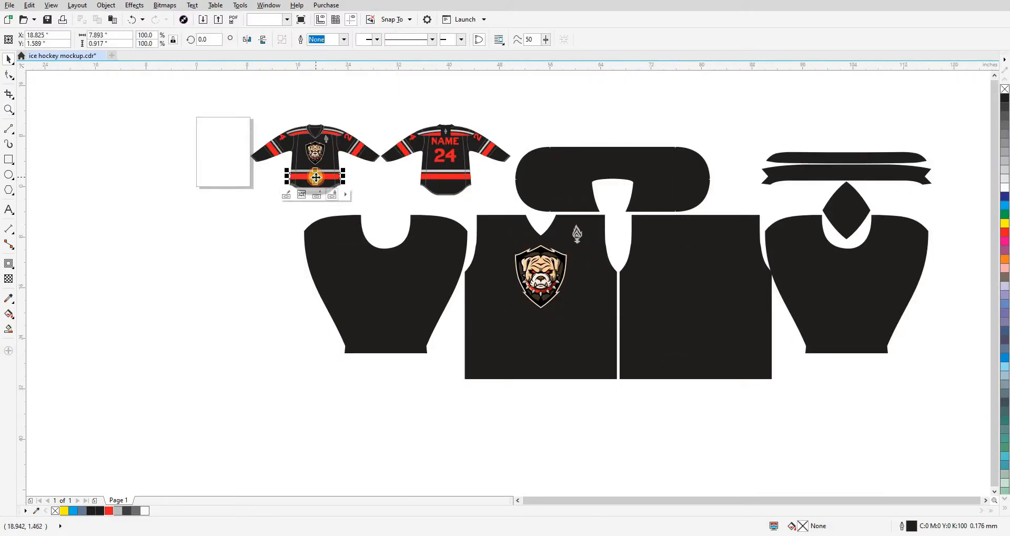
left_click_drag(349, 167, 513, 324)
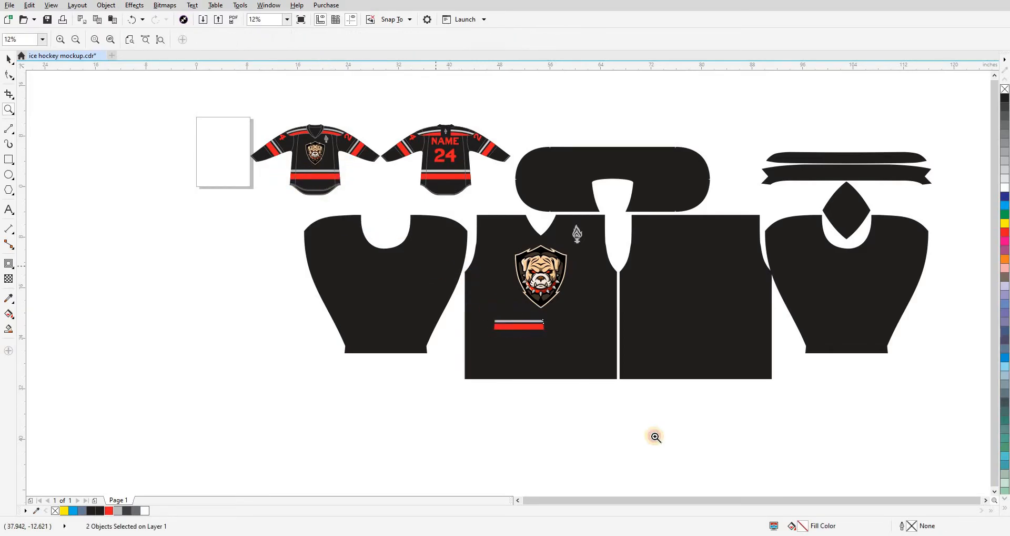
scroll(558, 389, "up", 2)
left_click_drag(509, 234, 447, 245)
left_click(405, 104)
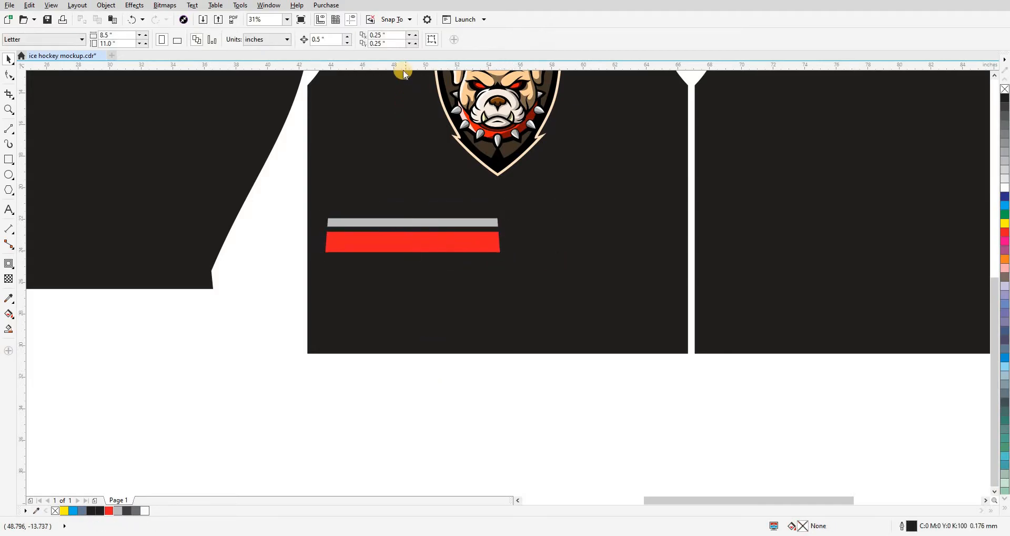
Step: Place a horizontal guideline along the bottom hem of the front piece
left_click_drag(456, 303, 456, 354)
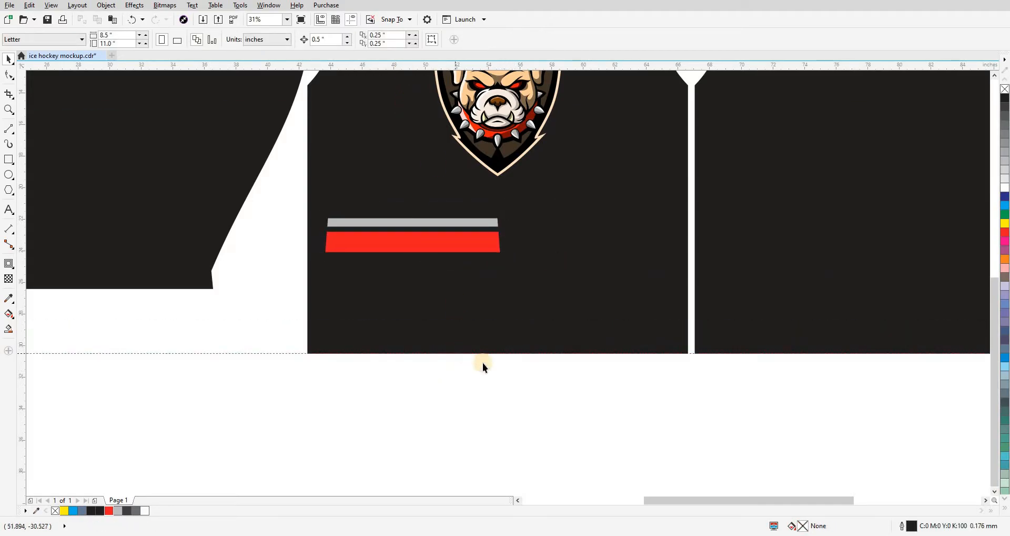
scroll(481, 363, "down", 4)
scroll(345, 239, "up", 5)
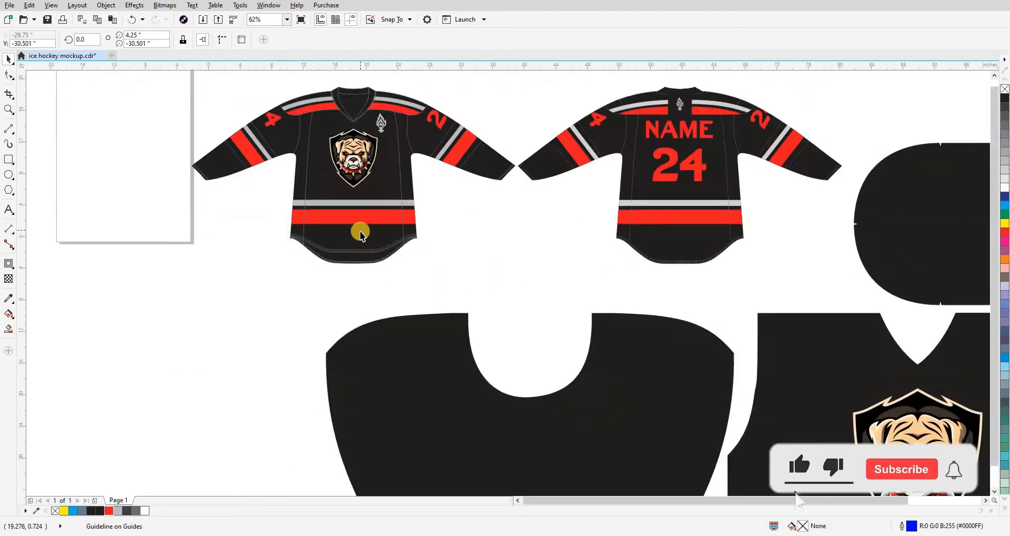
scroll(360, 231, "down", 2)
left_click_drag(532, 405, 345, 270)
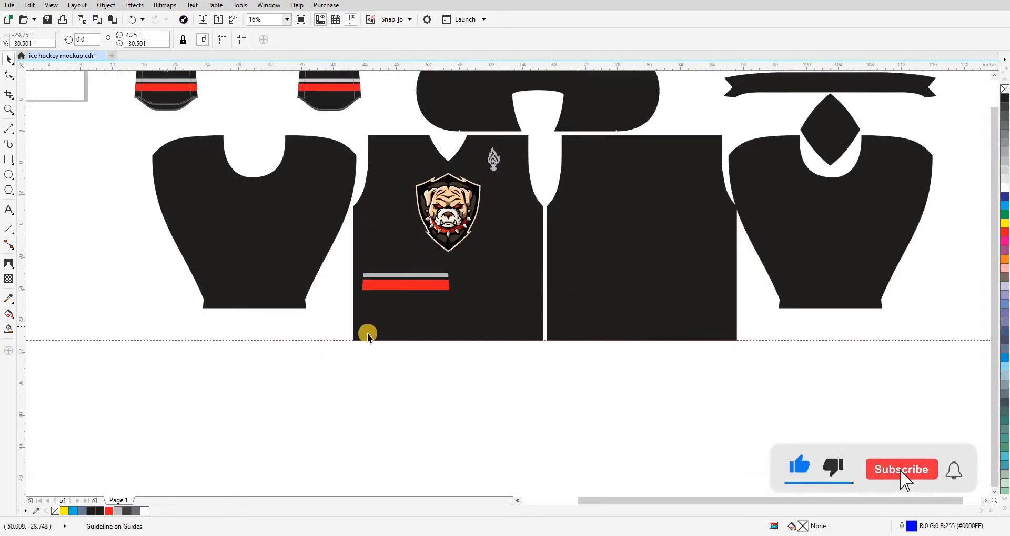
Step: Move the hem guideline up 4 in
key("shift+n")
type("4")
key("Return")
key("Up")
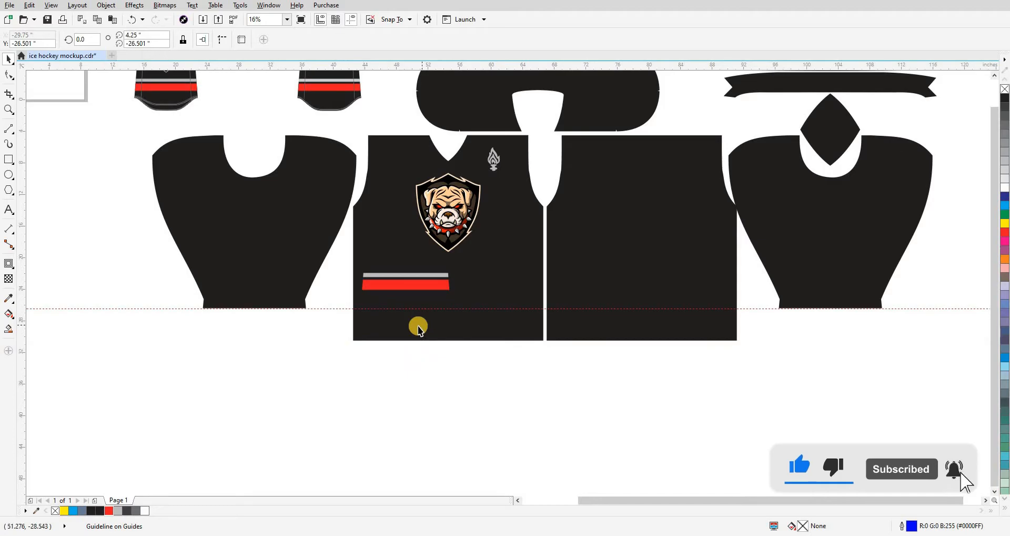
scroll(417, 324, "up", 2)
scroll(389, 336, "down", 2)
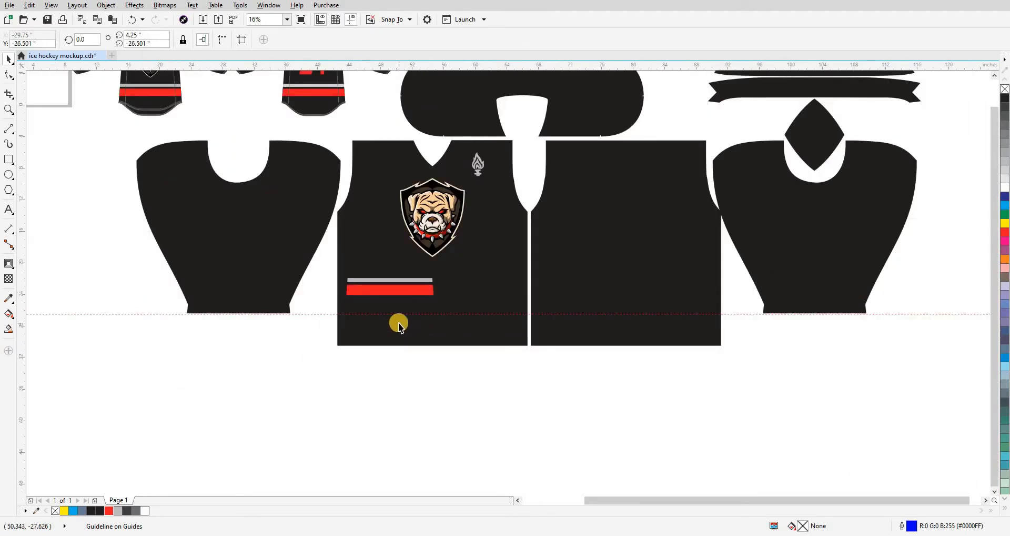
Step: Reposition the guideline so it sits 5 in above the hem of the front piece
key("shift+n")
type("5")
key("Return")
key("Up")
left_click(420, 356)
Step: Set the red stripe's height to 3 in without changing its width and rest its bottom edge on the guideline
scroll(356, 328, "up", 2)
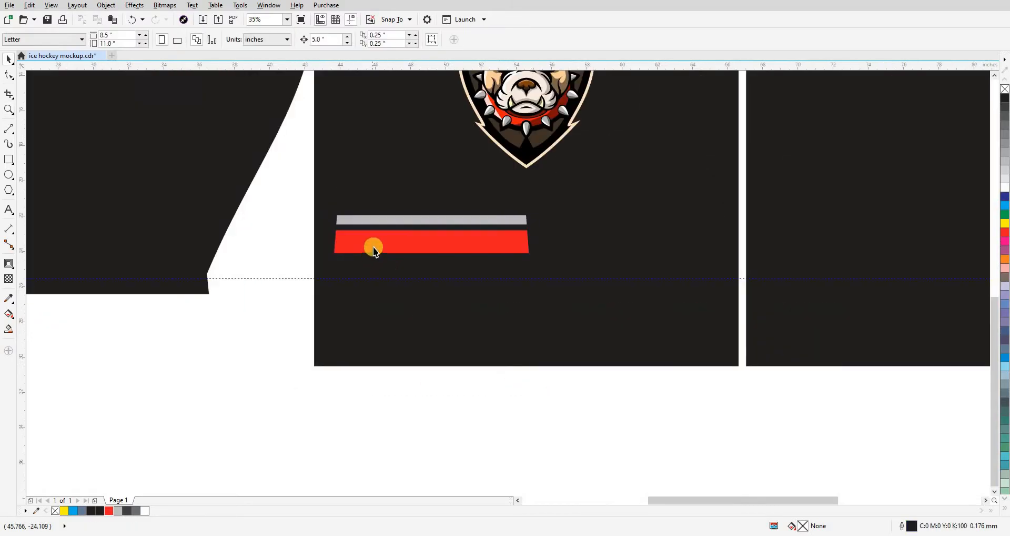
left_click(379, 247)
left_click(383, 220, "shift")
key("Escape")
left_click(379, 236)
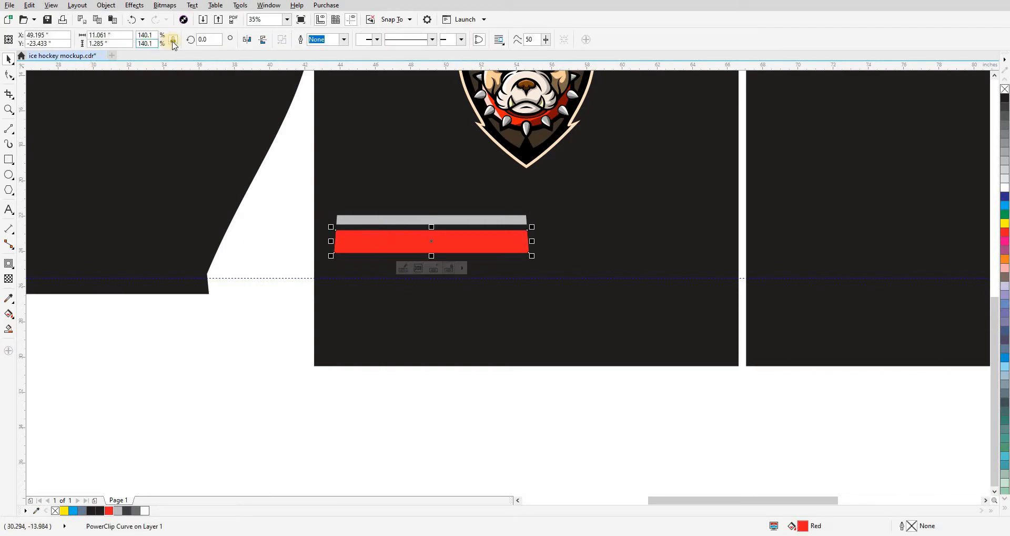
left_click(134, 43)
type("3")
key("Return")
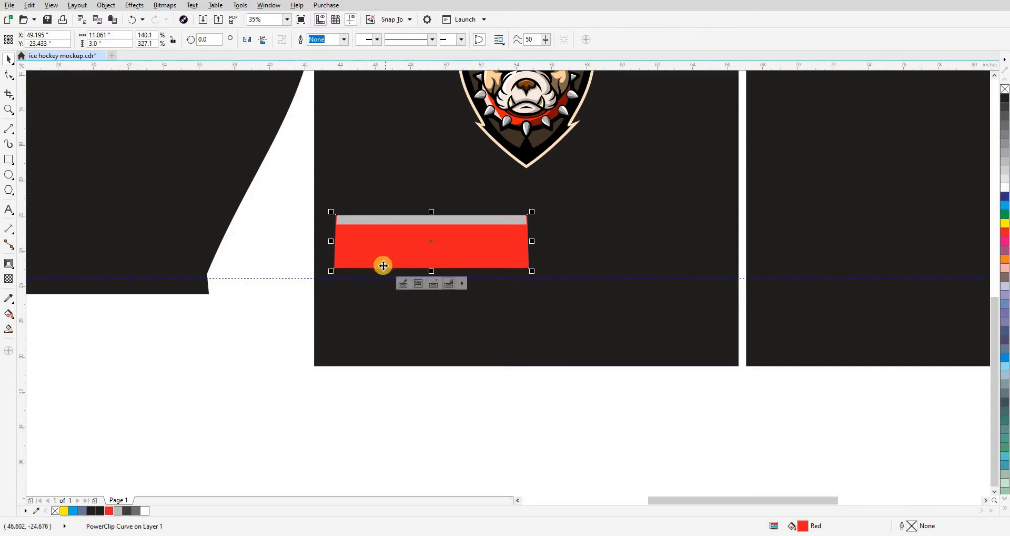
left_click_drag(383, 271, 383, 274)
scroll(386, 220, "up", 1)
Step: Set the gray stripe's height to 1 in without changing its width and position it 0.5 in above the red stripe
mouse_move(385, 220)
left_mouse_down()
mouse_move(384, 188)
mouse_move(374, 228)
left_mouse_up()
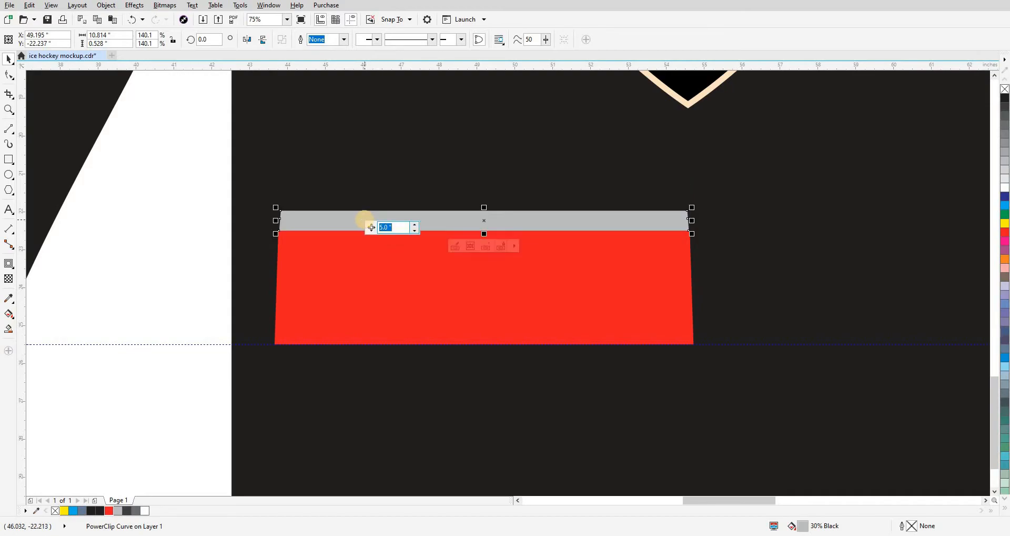
key("Up")
key("ctrl+z")
key("shift+n")
type("0.")
key("Up")
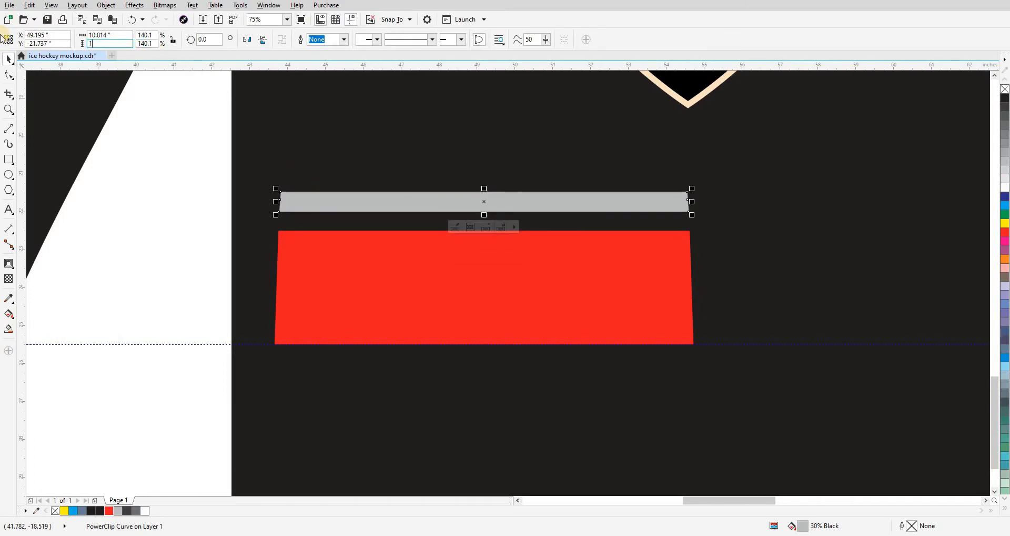
type("1")
key("Return")
left_click_drag(364, 227, 362, 230)
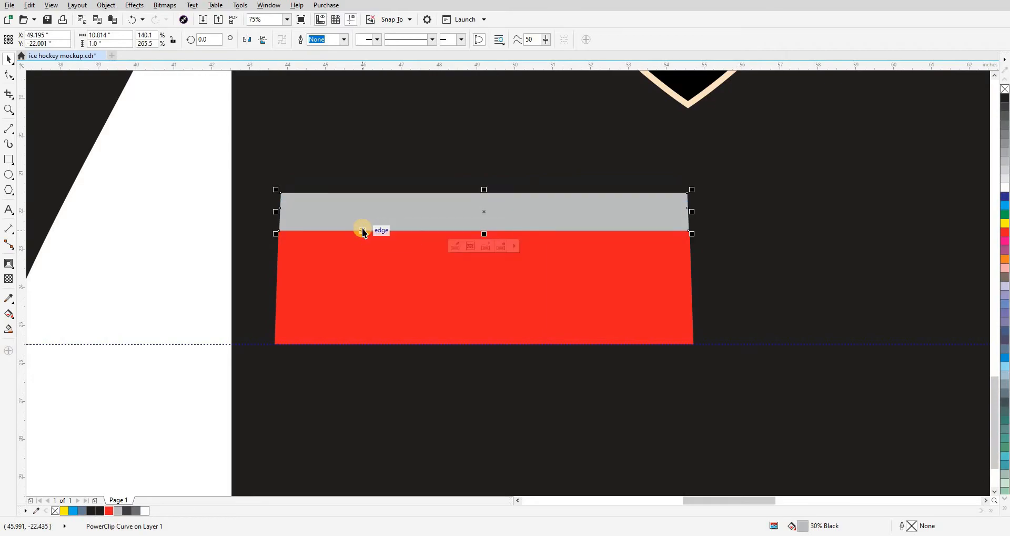
key("Up")
Step: Align the gray and red stripes to the left edge of the front piece
scroll(362, 226, "down", 2)
left_click(374, 246, "shift")
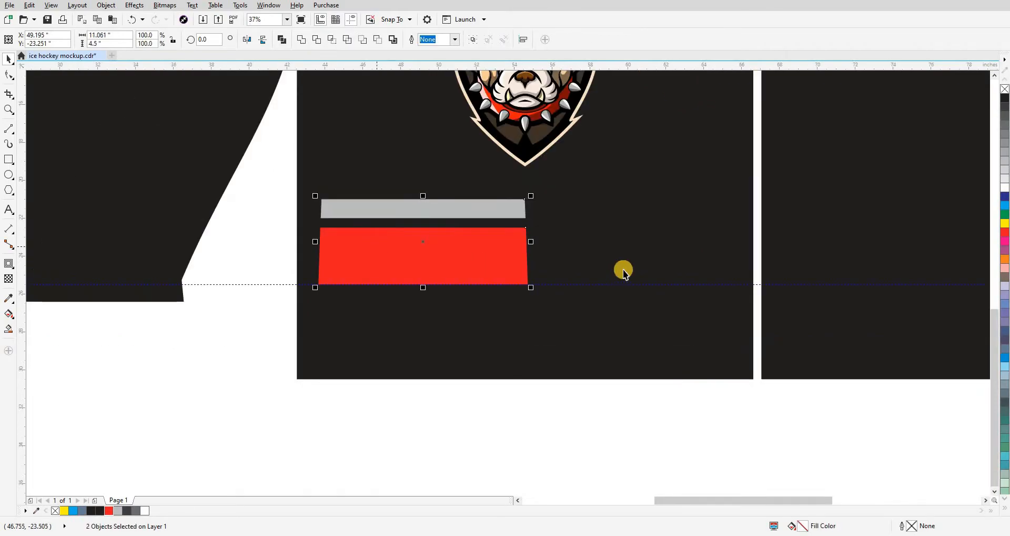
left_click(584, 296, "shift")
key("l")
left_click(542, 406)
Step: Stretch both stripes to about 25.3 in wide, past the front piece's side edges, and centre them horizontally on it
left_click(490, 243)
left_click(484, 212, "shift")
left_click_drag(480, 247, 775, 249)
left_click(726, 289, "shift")
key("c")
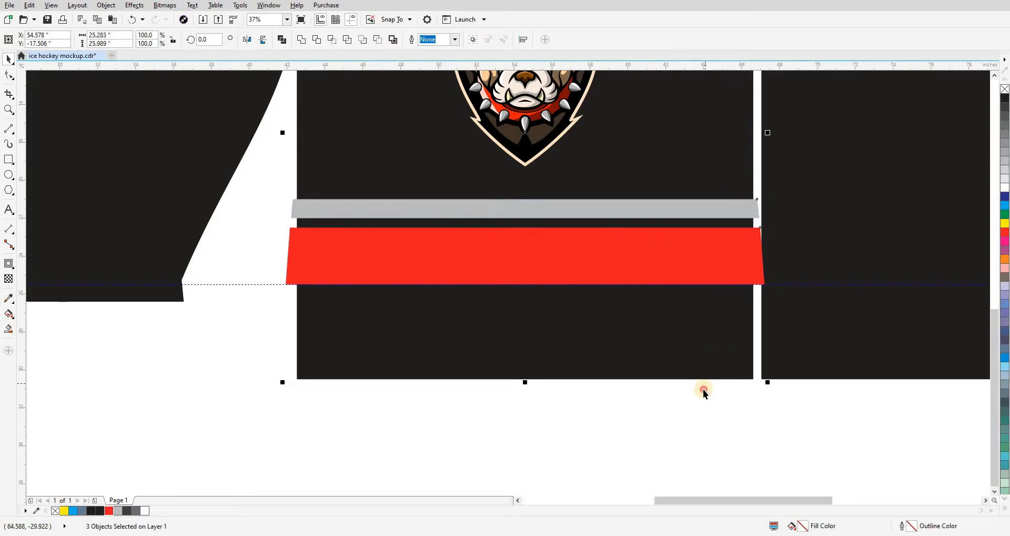
left_click(703, 390)
Step: Group the two stripes and PowerClip them inside the front piece
scroll(413, 276, "down", 2)
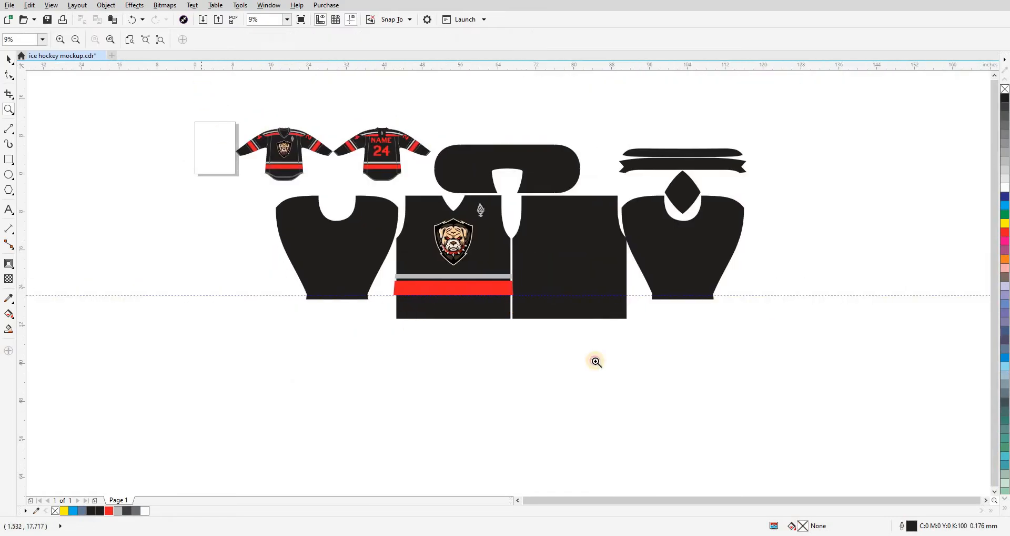
scroll(598, 364, "up", 2)
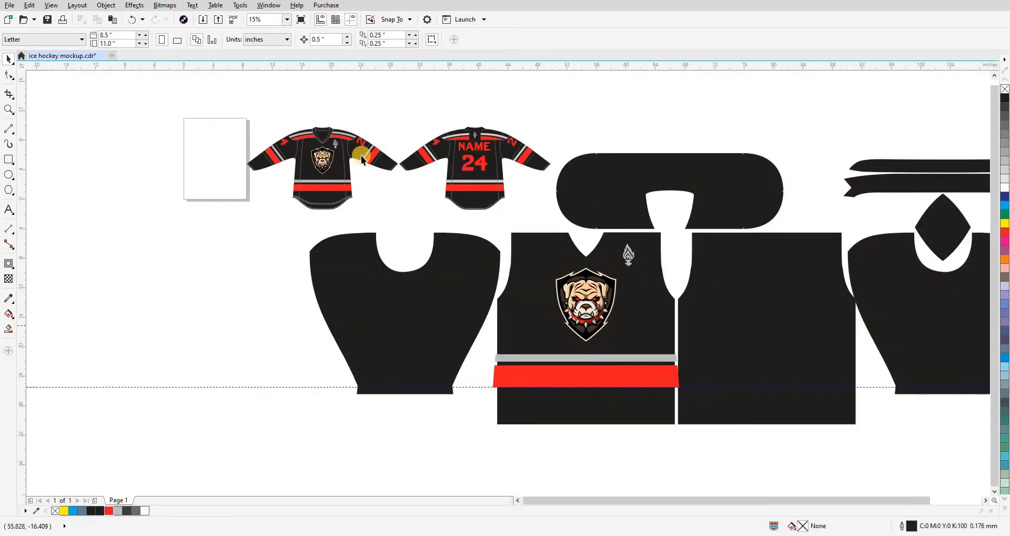
left_click(634, 359)
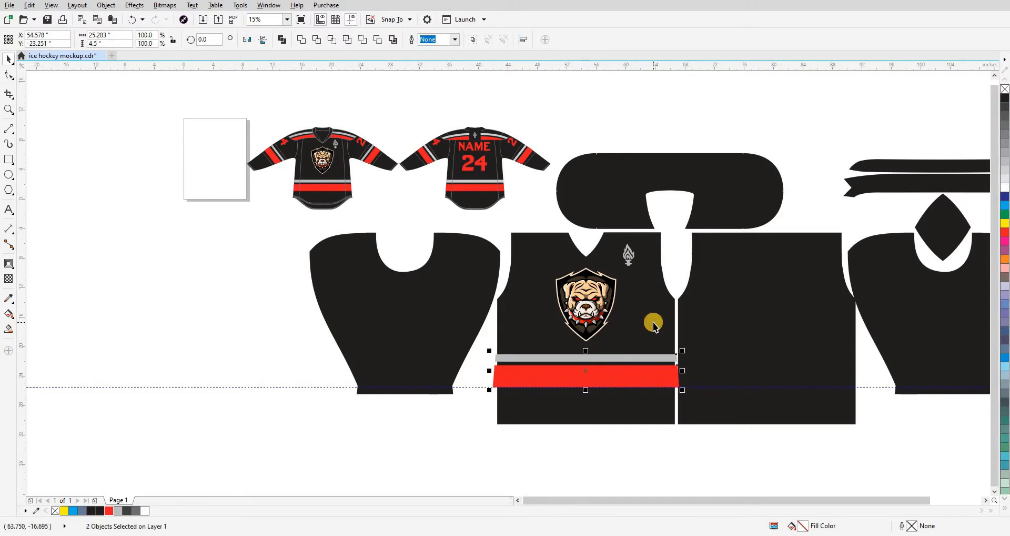
key("ctrl+g")
key("ctrl+1")
left_click(666, 365)
left_click(678, 441)
Step: Copy the grouped stripes from inside the front piece and centre the copy horizontally on the back piece
left_click(642, 375, "ctrl")
key("ctrl+c")
key("ctrl+v")
left_click(735, 390, "shift")
key("c")
left_click(737, 441)
Step: PowerClip the copied stripes inside the back piece
left_click(724, 381)
key("ctrl+1")
left_click(735, 332)
left_click(825, 459)
scroll(636, 447, "right", 5)
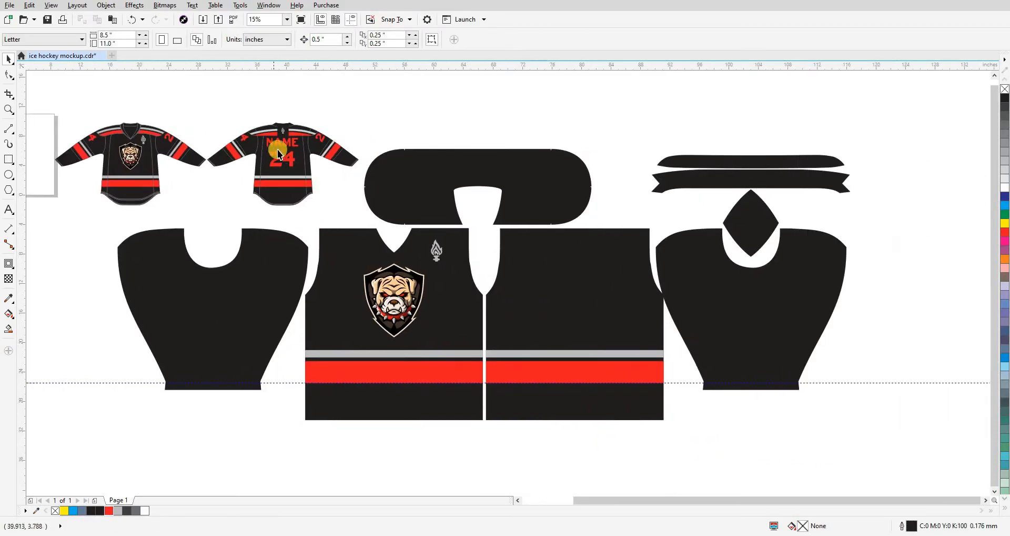
Step: Copy the NAME and 24 texts from the back mockup onto the back piece and centre them horizontally
left_click(289, 148)
left_click_drag(288, 148, 642, 336)
left_click(651, 394, "shift")
key("c")
left_click(683, 424)
Step: Add a horizontal guideline at the back piece's shoulder edge and move it down 1.5 in
key("F2")
left_click_drag(576, 298, 504, 207)
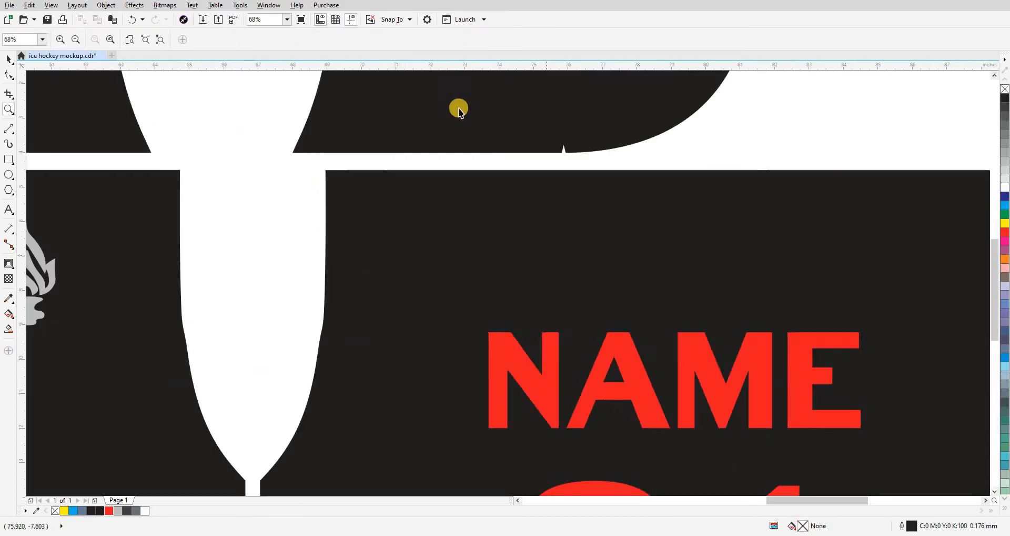
left_click_drag(552, 69, 588, 170)
key("Return")
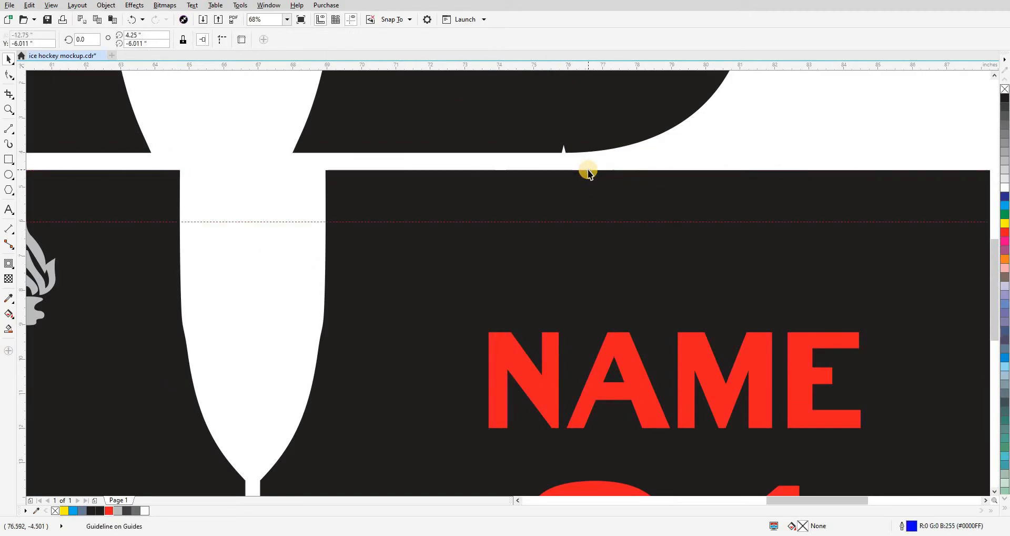
scroll(550, 176, "down", 2)
Step: Set the text alignment of NAME and 24 on the back piece to Center
left_click(560, 224)
left_click(563, 257, "shift")
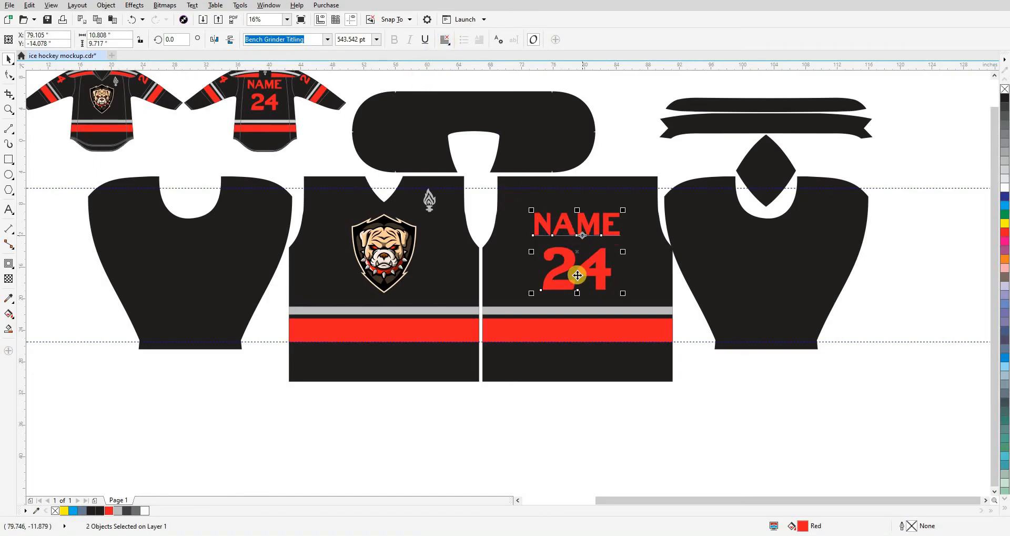
left_click(445, 40)
left_click(464, 77)
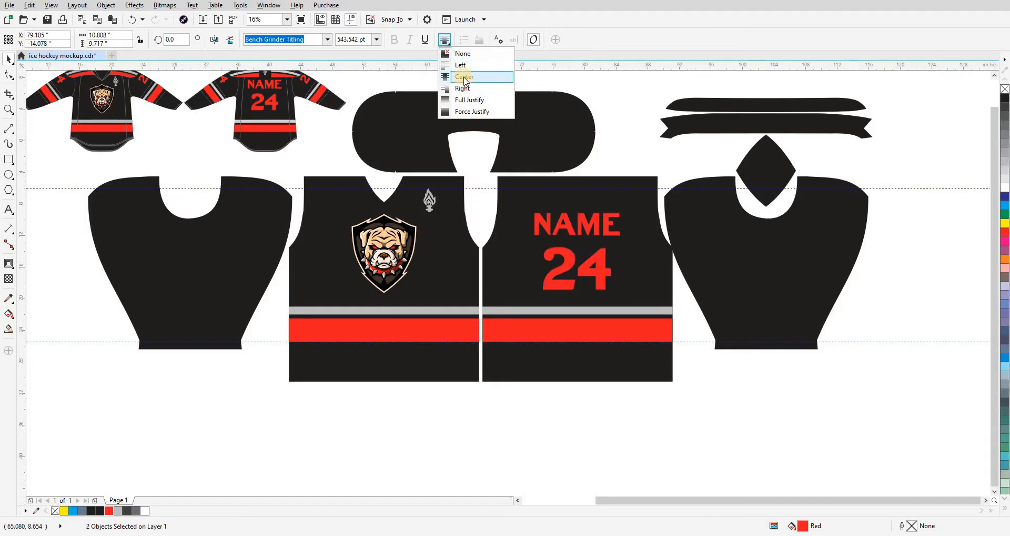
left_click(479, 94)
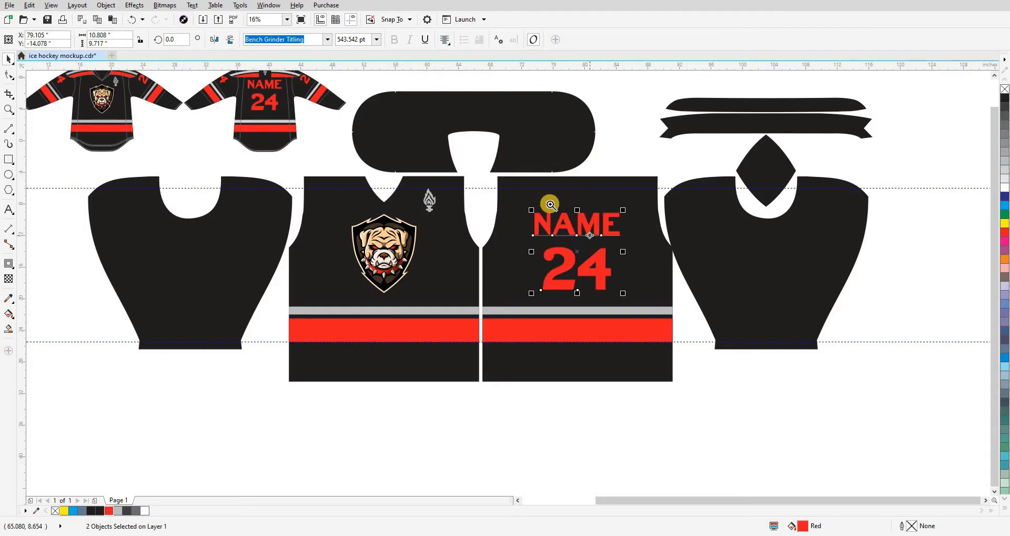
Step: Space the number 24 1.25 in below NAME and move both up so NAME's top edge meets the guideline
scroll(654, 320, "up", 2)
left_click(573, 279)
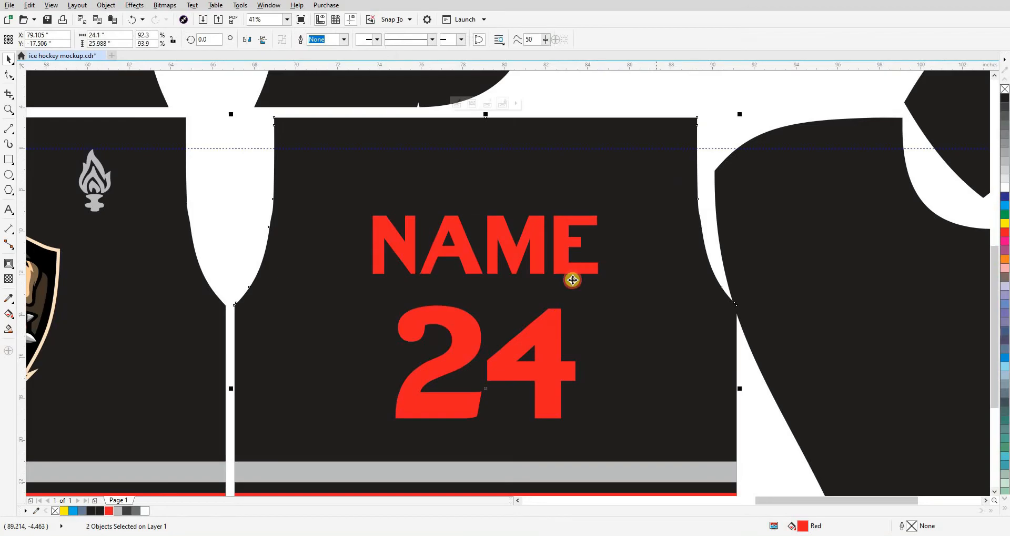
left_click_drag(557, 311, 561, 284)
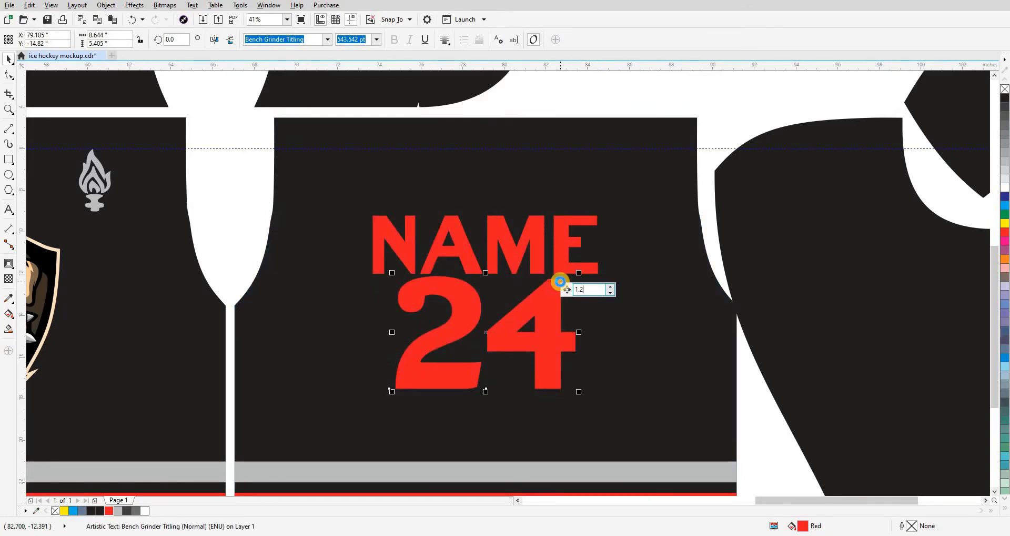
key("Return")
left_click(537, 256, "shift")
left_click_drag(538, 256, 539, 185)
Step: Enlarge the number 24 proportionally to nearly the width of NAME and centre both texts horizontally on the back piece
left_click(573, 299)
left_click_drag(577, 349, 620, 399)
left_click(535, 191, "shift")
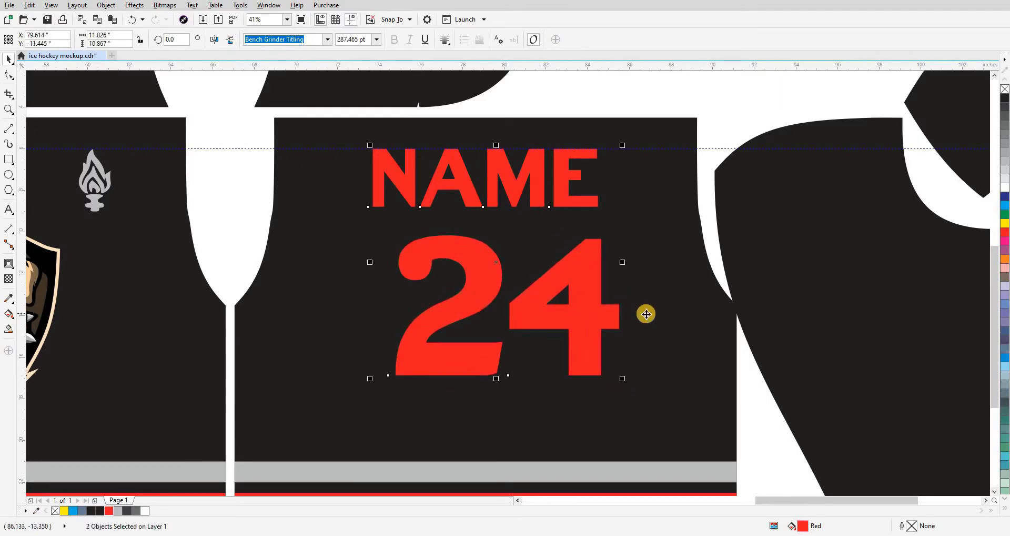
left_click(646, 315, "shift")
key("c")
key("Escape")
scroll(563, 215, "down", 4)
left_click(649, 324)
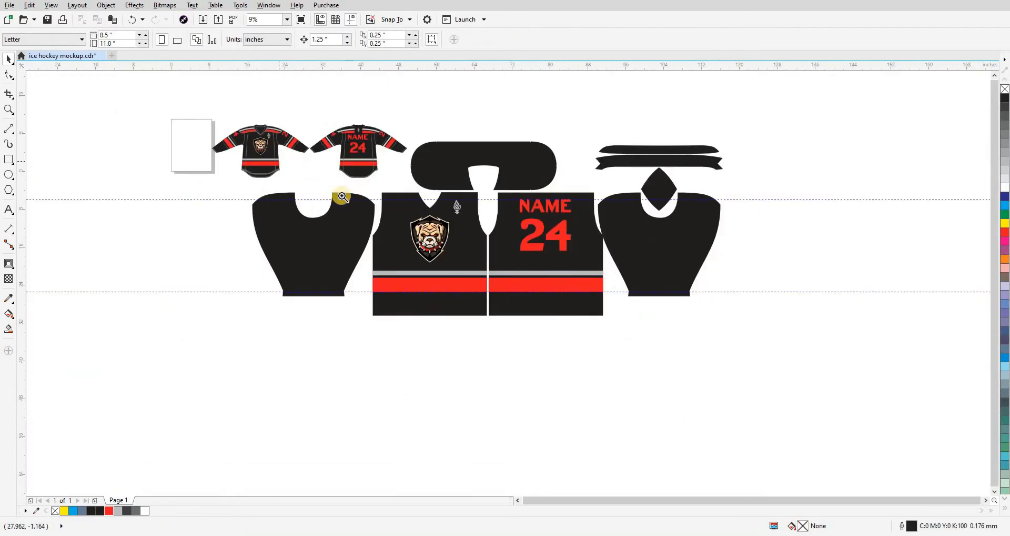
Step: PowerClip NAME and 24 inside the back piece in wireframe view and return to the full-colour view
left_click_drag(266, 154, 626, 389)
key("shift+F9")
left_click_drag(757, 272, 742, 275)
key("ctrl+1")
left_click(742, 274)
left_click(483, 160)
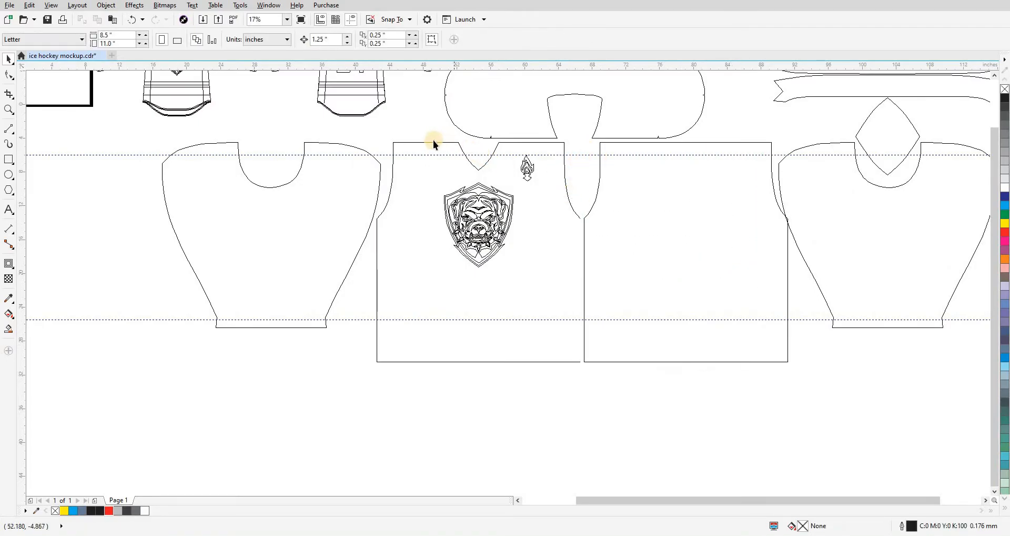
left_click(531, 284)
left_click(527, 406)
key("shift+F9")
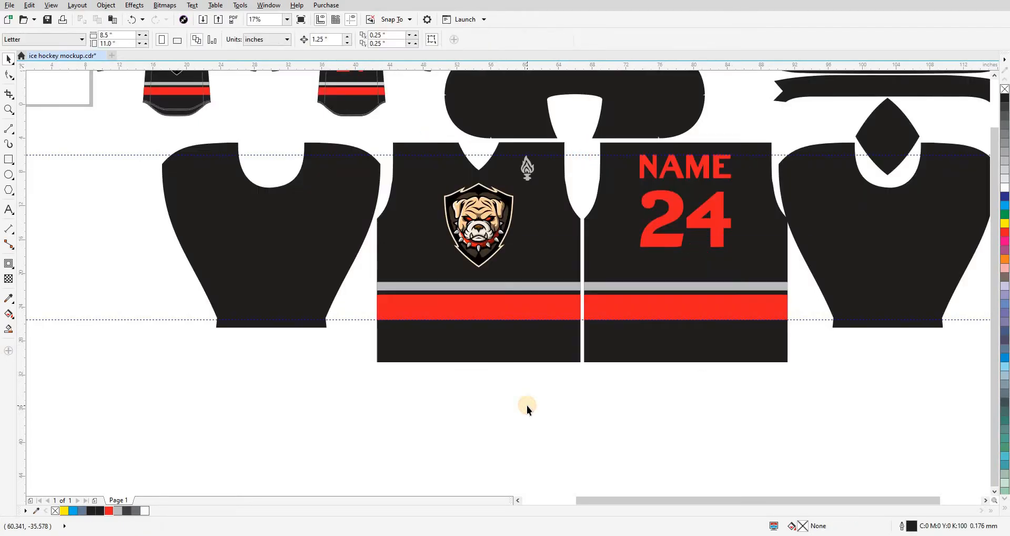
Step: Place the lower horizontal guideline 5 in above the cuff edge of the left-hand sleeve piece
scroll(528, 406, "down", 4)
key("z")
left_click_drag(502, 386, 373, 319)
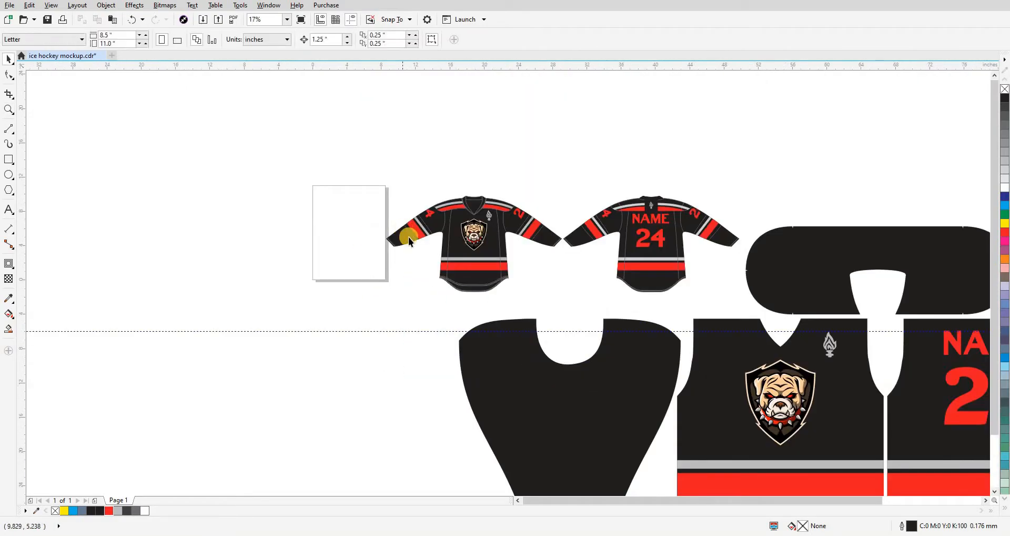
left_click_drag(434, 284, 410, 168)
key("F2")
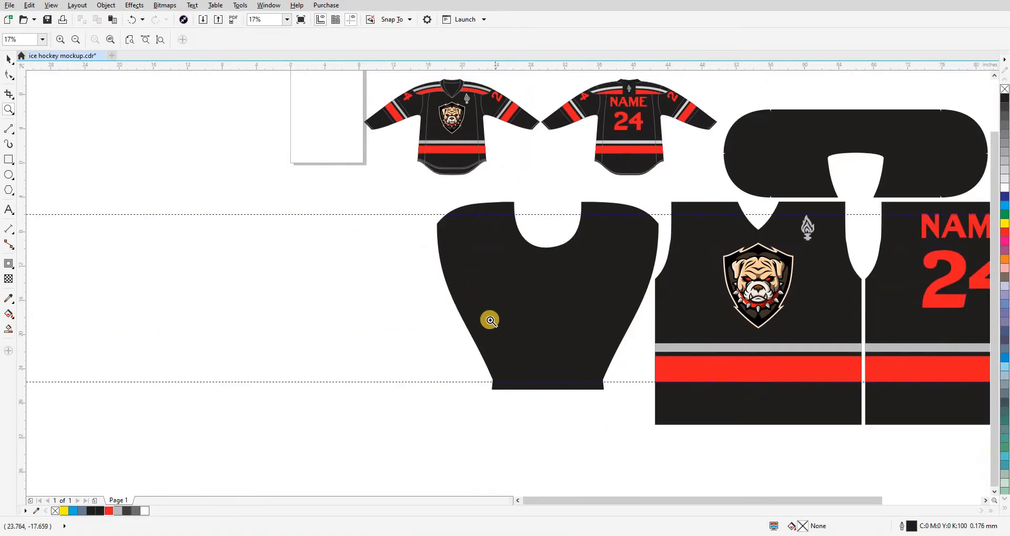
left_click_drag(486, 277, 642, 415)
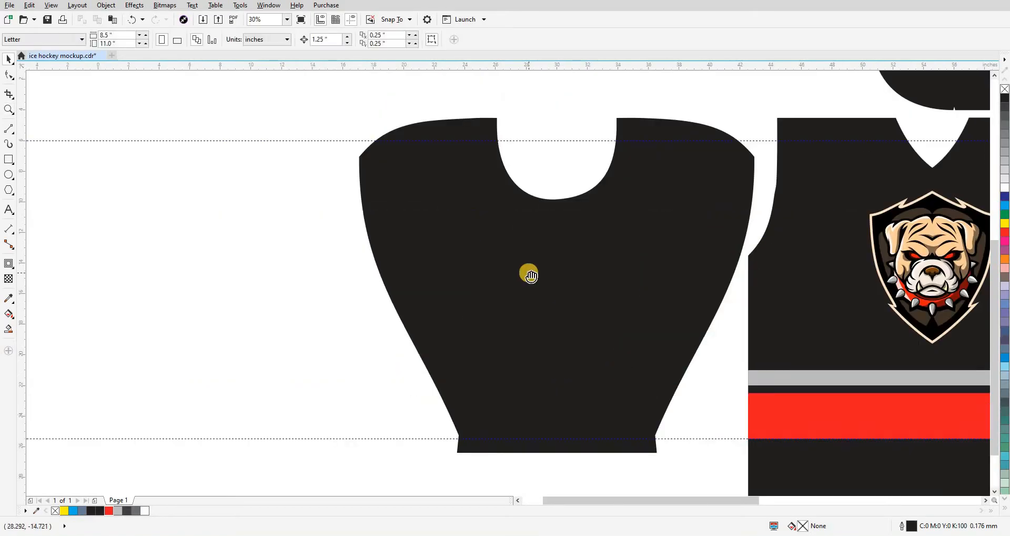
left_click_drag(437, 423, 480, 437)
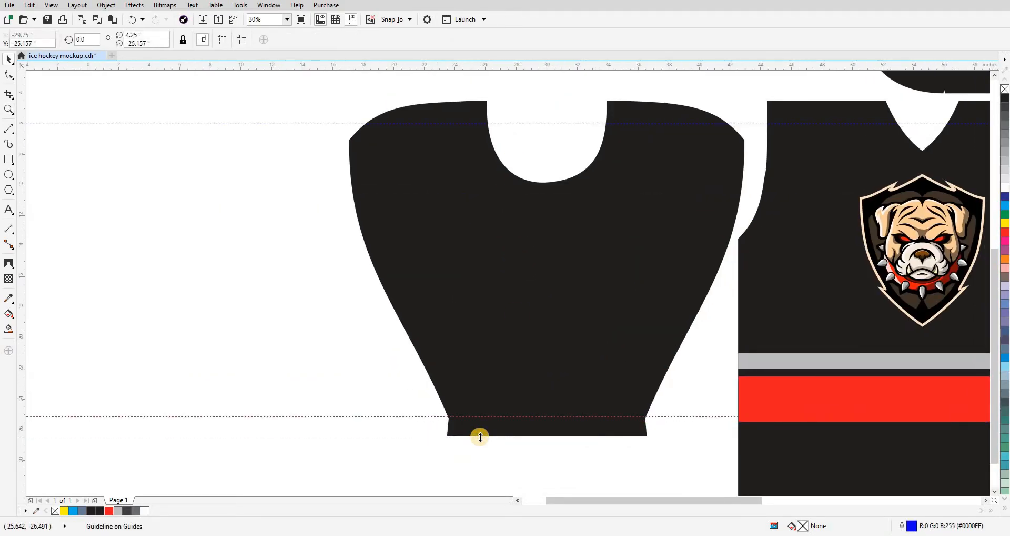
key("shift+n")
Step: Place copies of the grey and red stripes on the left-hand sleeve, resting on the lower guideline and centred horizontally
left_click(386, 392)
left_click_drag(103, 263, 50, 256)
left_click(703, 388)
left_click_drag(717, 409, 403, 361)
left_click(427, 379, "shift")
key("c")
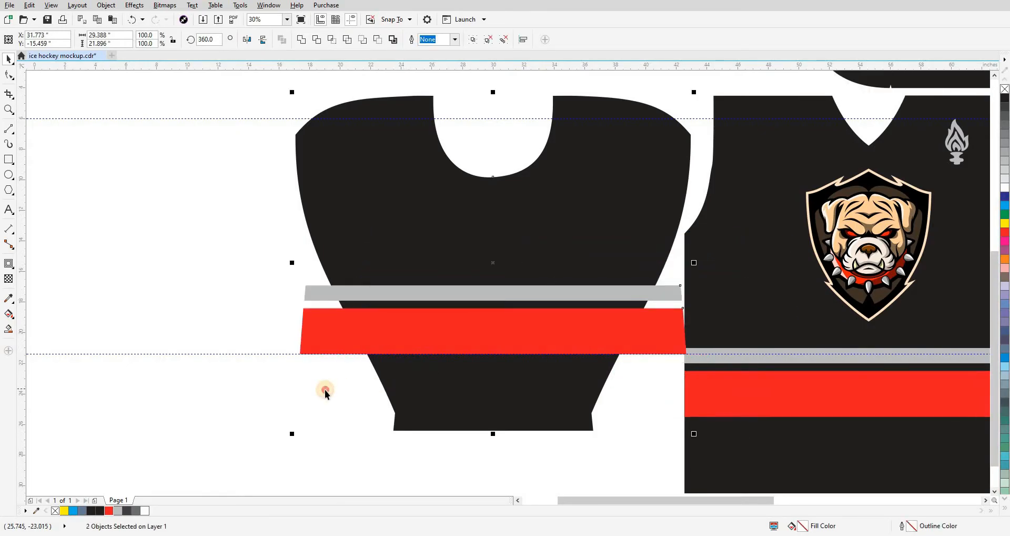
Step: PowerClip the grey and red stripes inside the left-hand sleeve piece
left_click(324, 389)
left_click(447, 327)
left_click(394, 250, "shift")
left_click(229, 284)
scroll(415, 384, "down", 3)
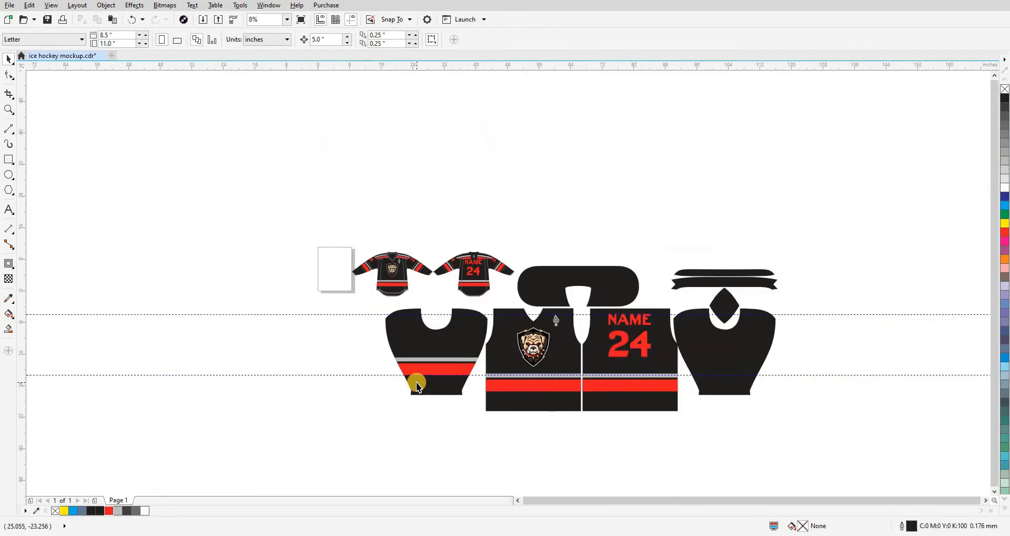
scroll(460, 347, "up", 3)
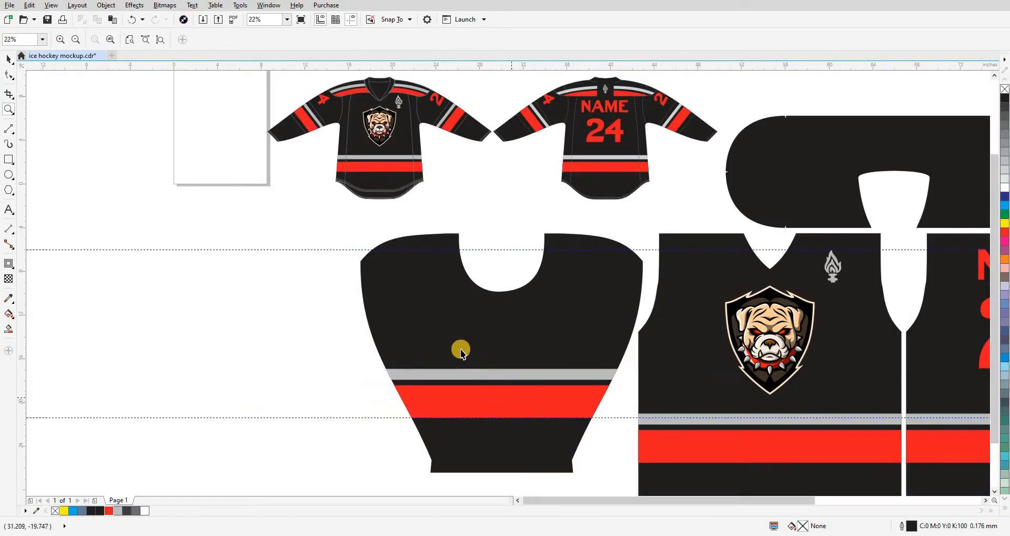
Step: Copy the sleeve number 24 from the front mockup onto the left-hand sleeve piece and set its rotation to 0
left_click(324, 131, "ctrl")
key("ctrl+c")
key("ctrl+v")
left_click_drag(326, 130, 502, 362)
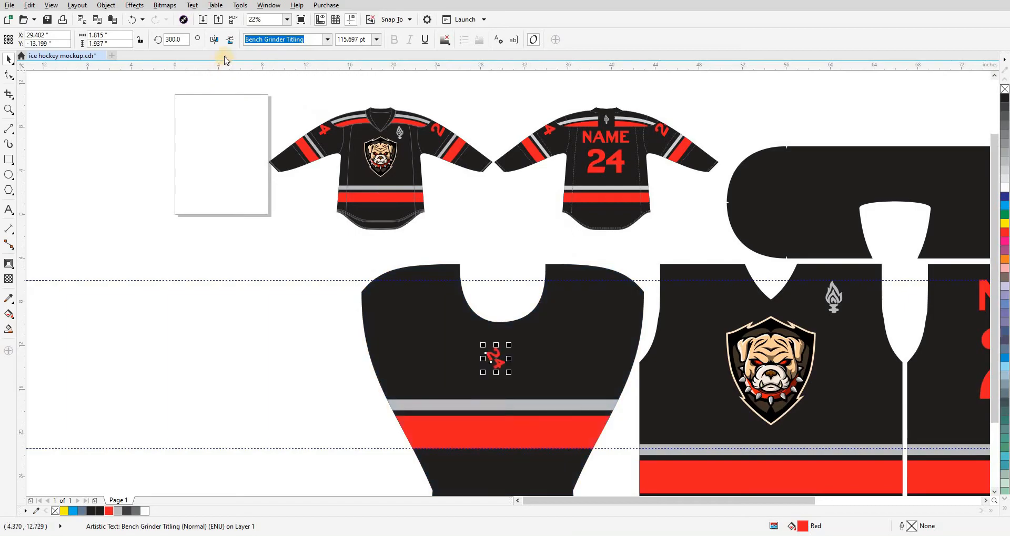
double_click(184, 41)
type("0")
key("Return")
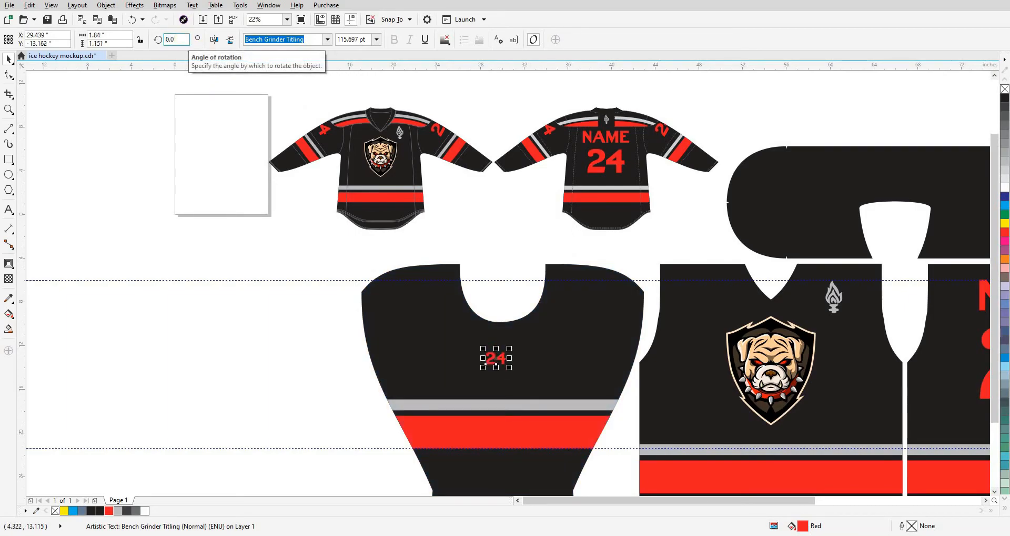
left_click(435, 298)
Step: Centre the number 24 on the left-hand sleeve and enlarge it proportionally to about 6.2 in wide
left_click(491, 361)
mouse_move(510, 365)
left_mouse_down()
mouse_move(548, 393)
mouse_move(525, 355)
left_mouse_up()
left_click(397, 365, "shift")
key("c")
key("Escape")
scroll(511, 365, "up", 2)
left_click(514, 289)
left_click(547, 369)
mouse_move(555, 325)
left_mouse_down()
mouse_move(567, 311)
mouse_move(567, 319)
left_mouse_up()
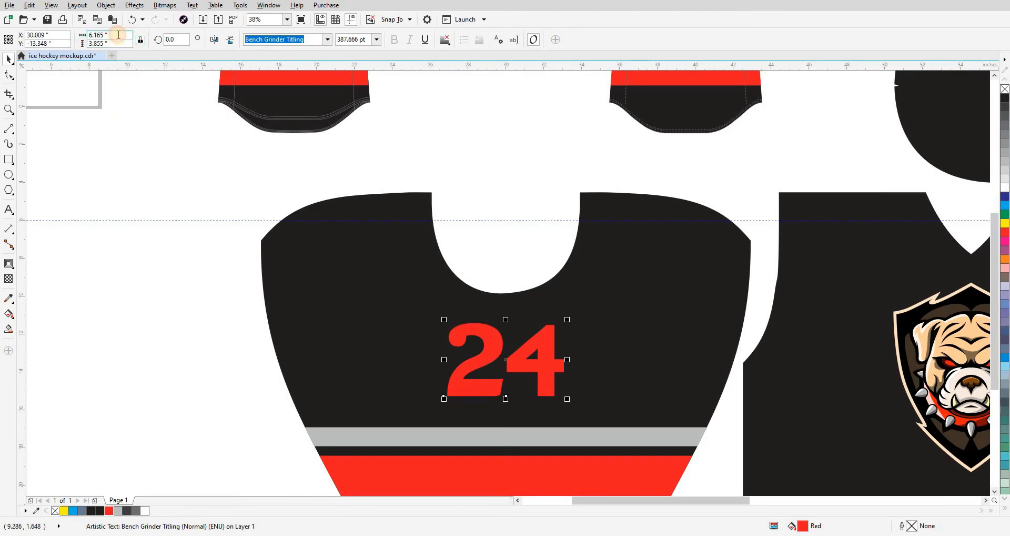
Step: Slightly reduce the width of the sleeve number 24 and centre it horizontally on the sleeve piece
key("Return")
left_click(284, 317, "shift")
left_click(208, 324)
left_click_drag(398, 336, 362, 268)
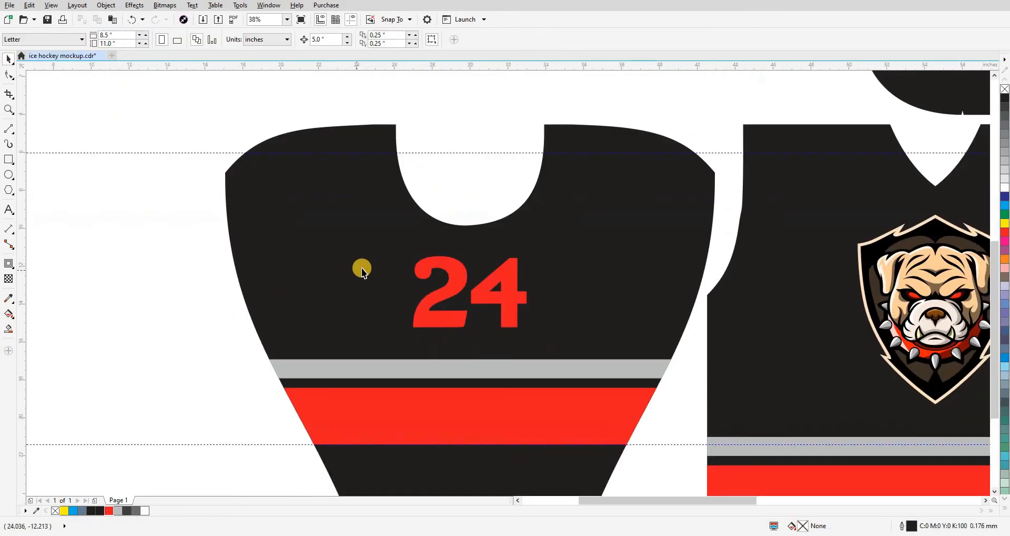
Step: Create a one-step inside contour of 0.394 in on the left-hand sleeve and break it apart from the sleeve
left_click(394, 228)
key("ctrl+F9")
left_click(250, 40)
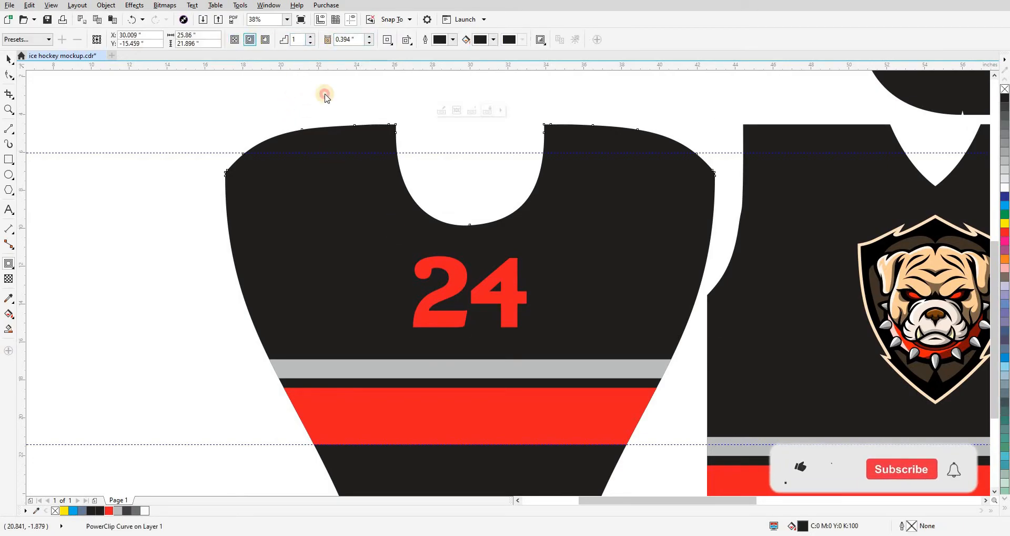
key("space")
key("ctrl+k")
key("Escape")
left_click(595, 301)
key("ctrl+z")
Step: Give the sleeve's inset contour curve a white outline and no fill, checking it in wireframe view
right_click(144, 510)
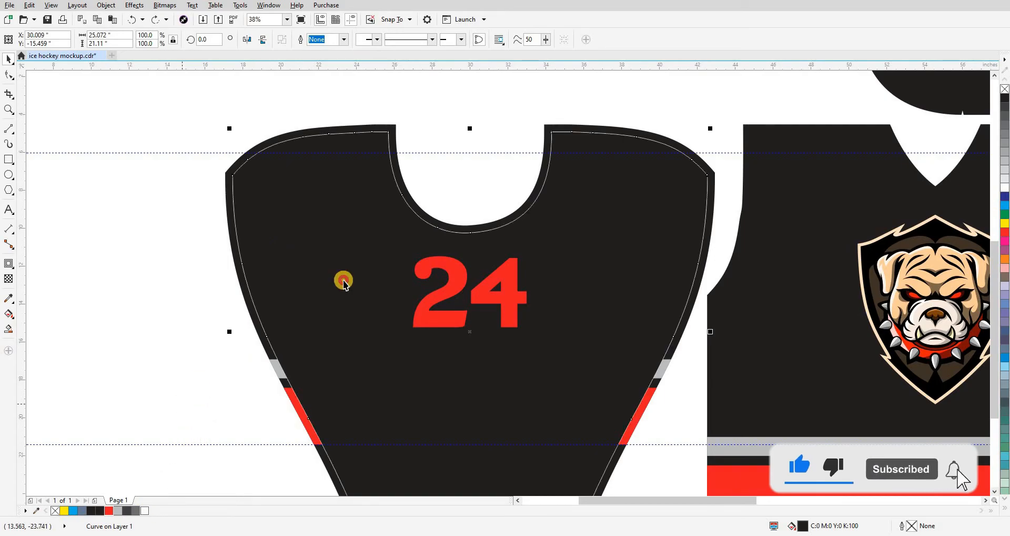
key("Escape")
key("shift+F9")
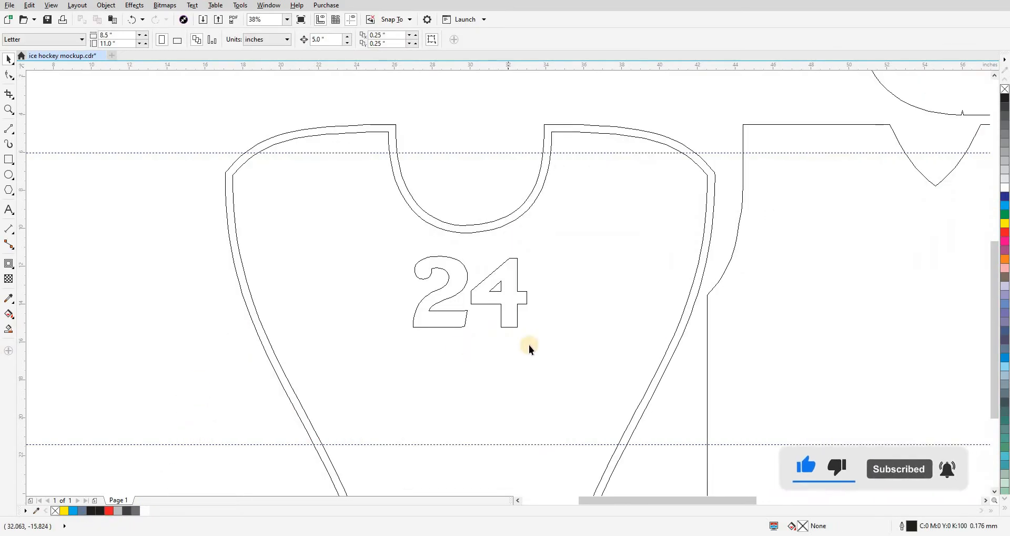
key("shift+F9")
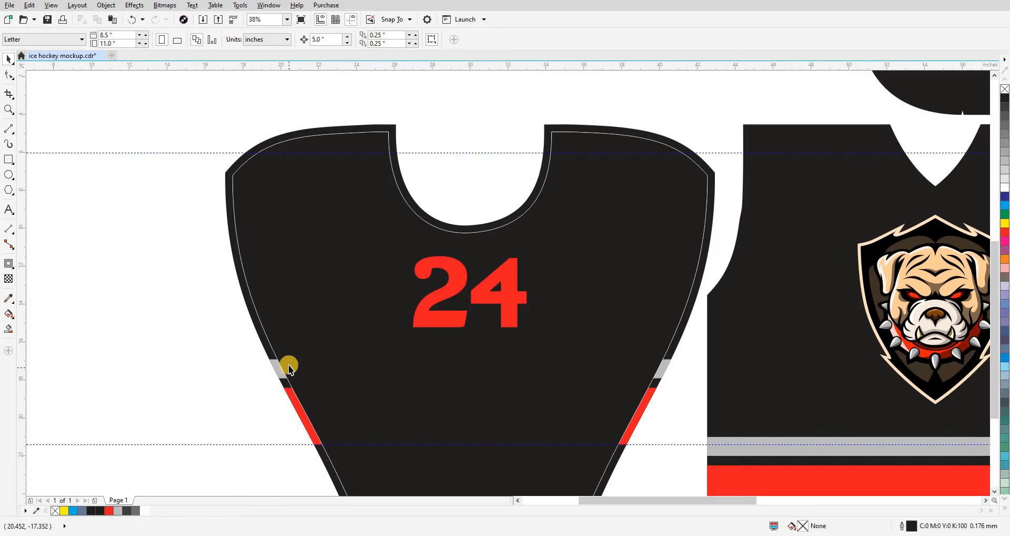
left_click(267, 305)
left_click(55, 509)
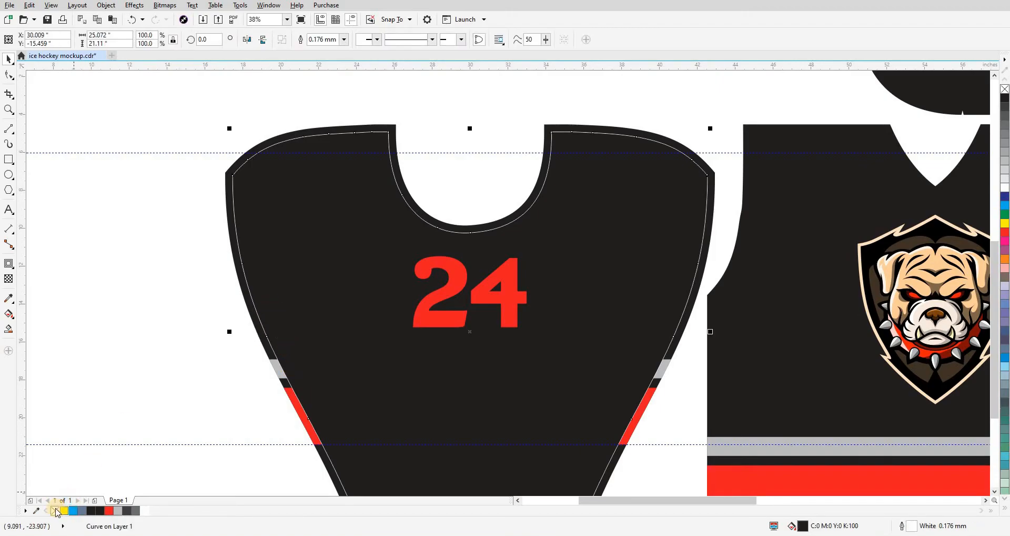
left_click(182, 354)
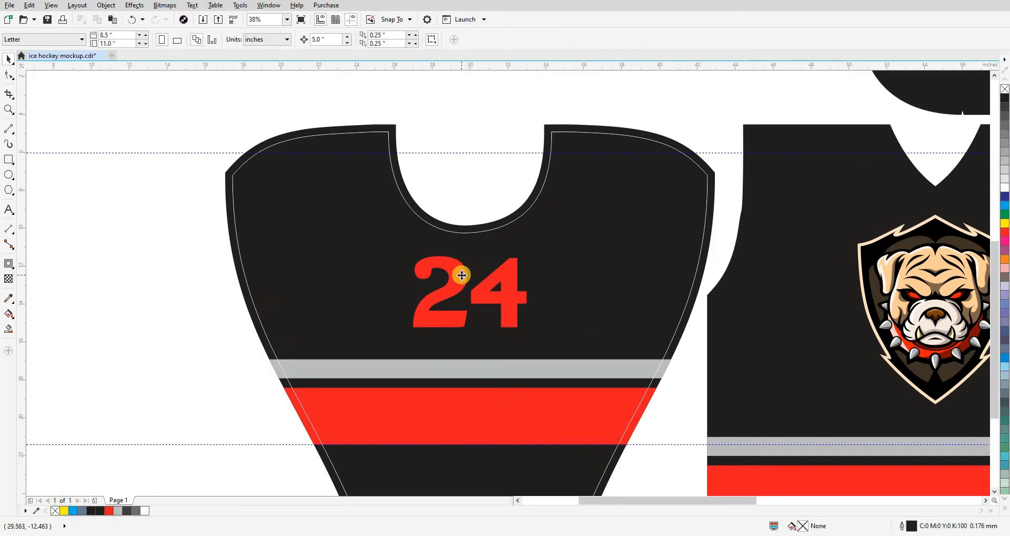
Step: Move the number 24 slightly down to balance it between the sleeve's neckline inset and the grey stripe
left_click(462, 274)
scroll(456, 274, "up", 2)
left_click_drag(456, 275, 457, 286)
scroll(458, 284, "down", 4)
left_click(469, 240)
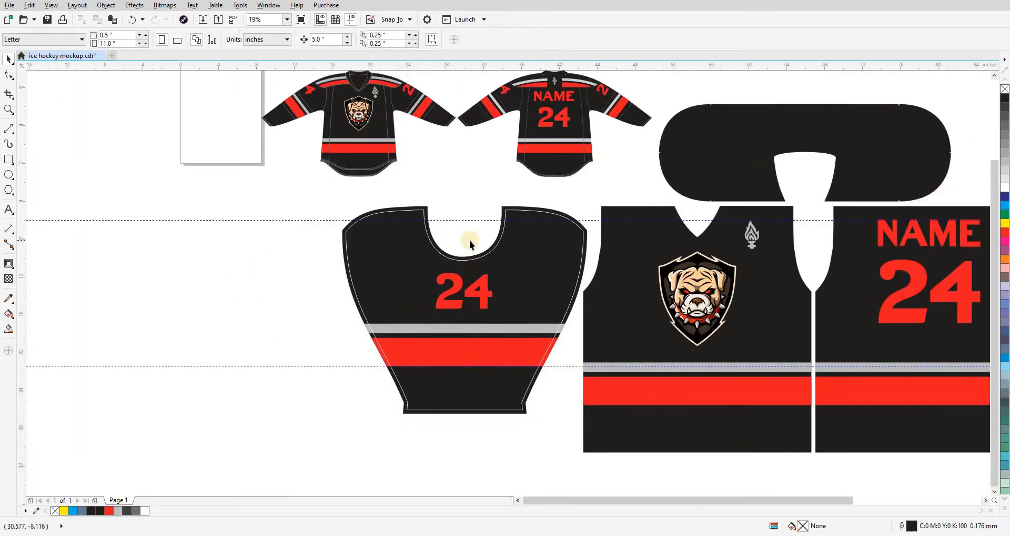
Step: Delete the white inset outline and PowerClip the number 24 inside the left-hand sleeve piece
left_click(525, 273)
key("Delete")
left_click_drag(497, 320, 467, 322)
left_click(464, 307)
left_click(492, 307)
scroll(493, 309, "down", 1)
left_click(489, 404)
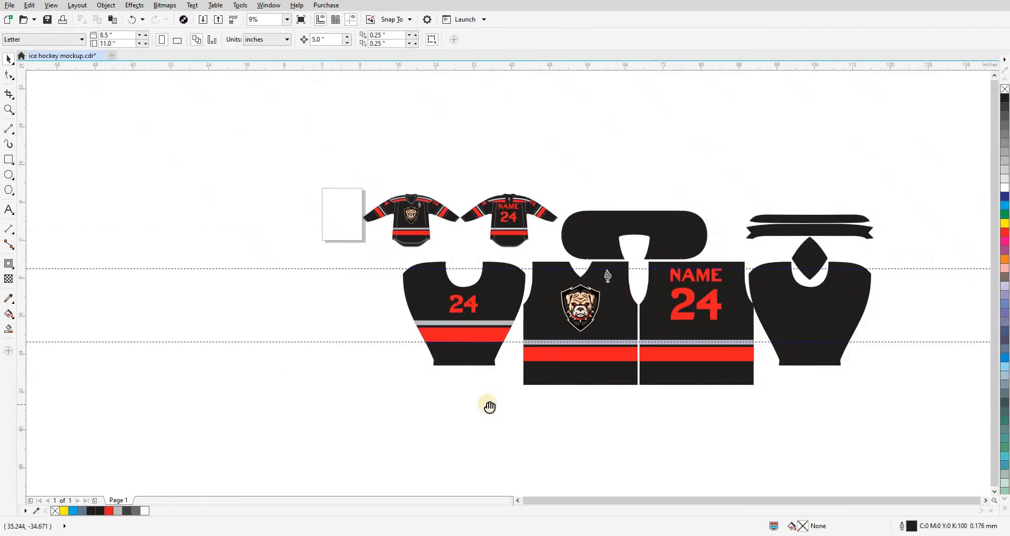
Step: Delete the blank right-hand sleeve piece and put a copy of the finished left-hand sleeve in its place
left_click_drag(489, 404, 442, 407)
left_click(767, 318)
key("Delete")
left_click(430, 335)
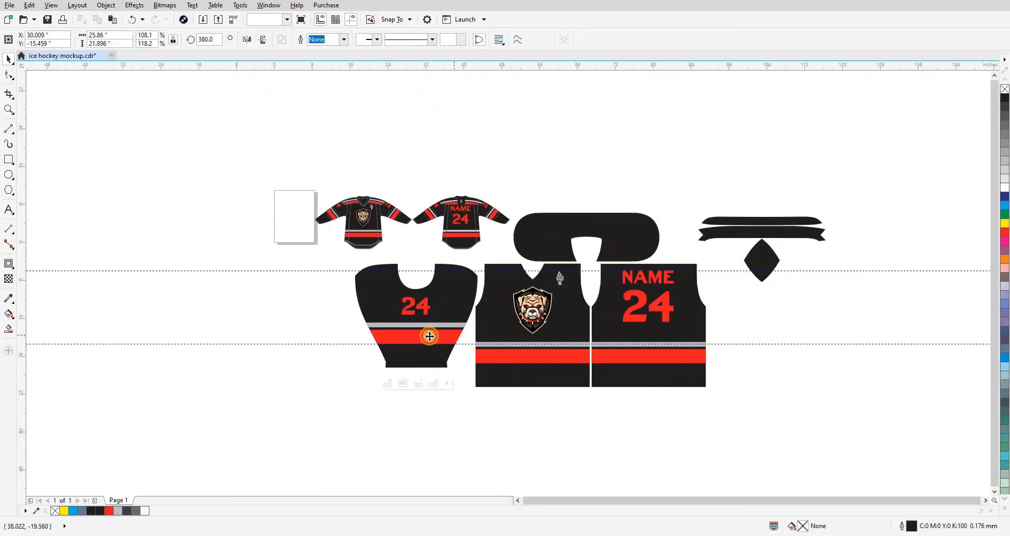
left_click_drag(430, 337, 780, 342)
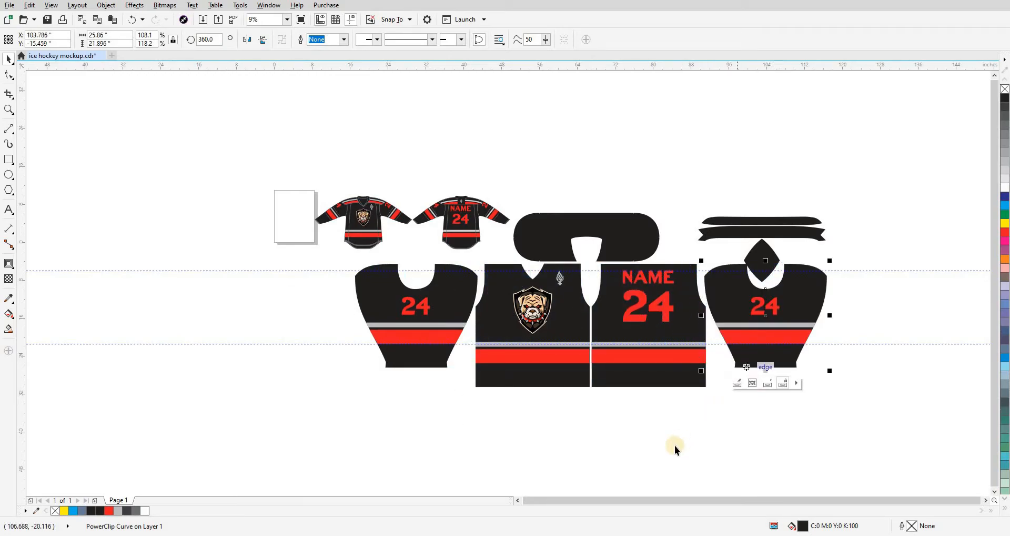
left_click(675, 446)
Step: Rotate the left-hand sleeve 90° clockwise and the right-hand sleeve 90° counterclockwise so both cuffs point outward
key("F2")
left_click_drag(366, 202, 794, 437)
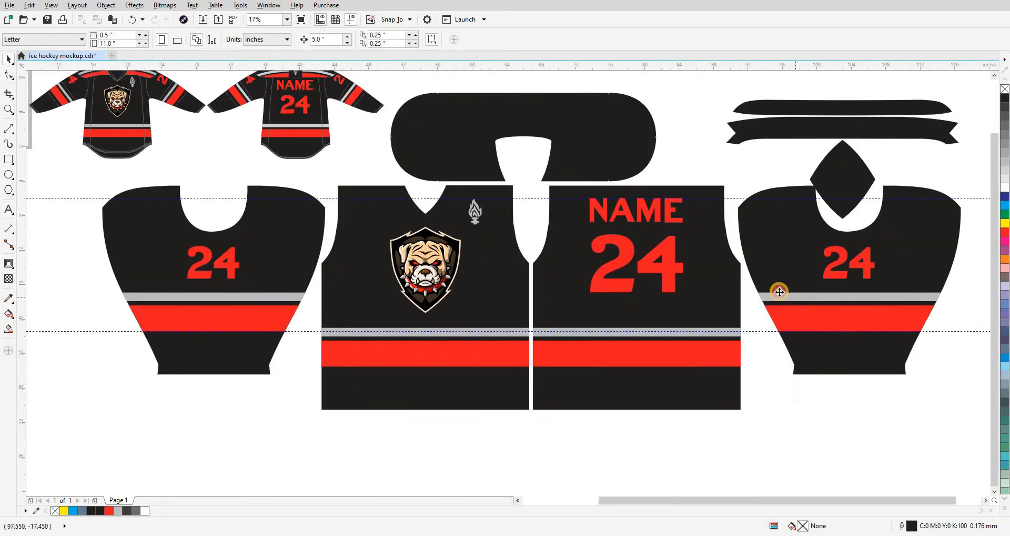
double_click(780, 292)
left_click_drag(733, 380, 932, 388)
left_click(248, 286)
left_click(284, 250)
left_click_drag(329, 184, 348, 412)
left_click(312, 419)
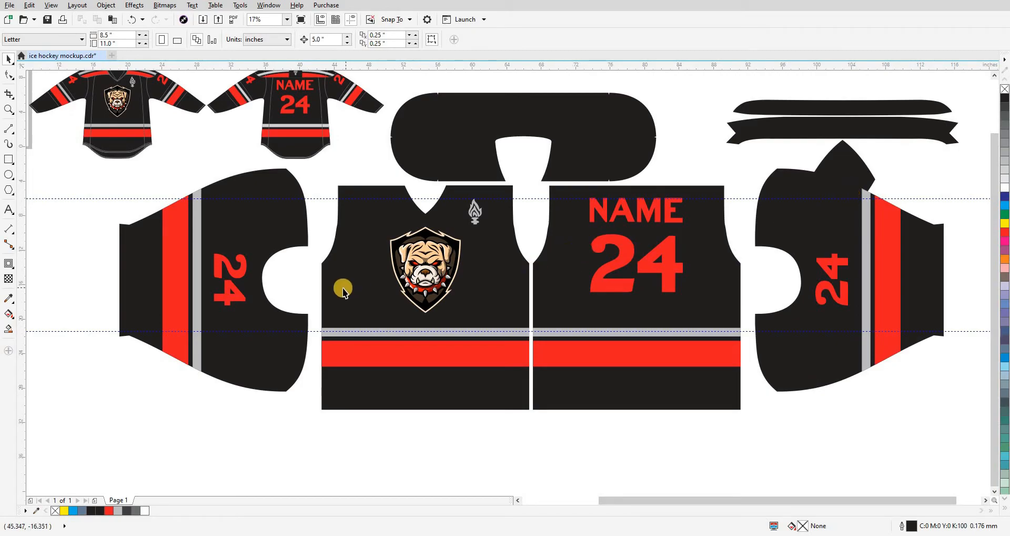
Step: Move the diamond-shaped piece above the two collar strips and align all three pieces on their horizontal centres
scroll(470, 344, "down", 2)
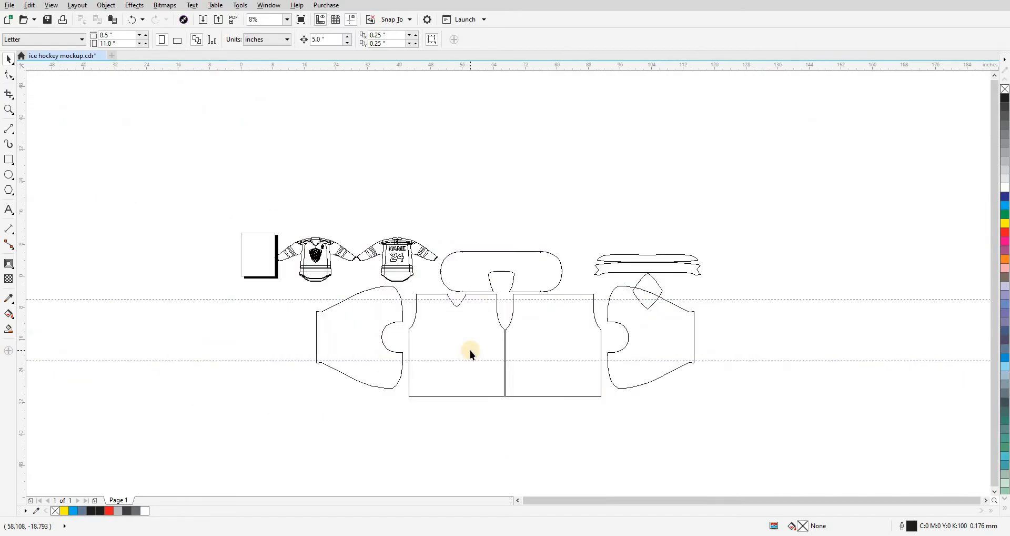
key("z")
left_click_drag(718, 422, 730, 428)
left_click_drag(766, 238, 774, 153)
left_click(756, 187, "shift")
left_click(758, 204, "shift")
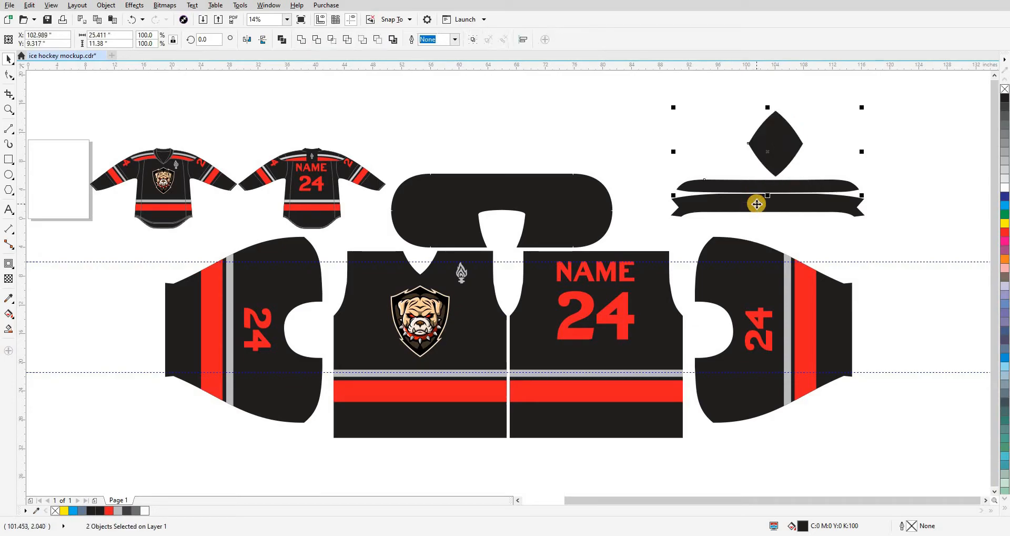
key("c")
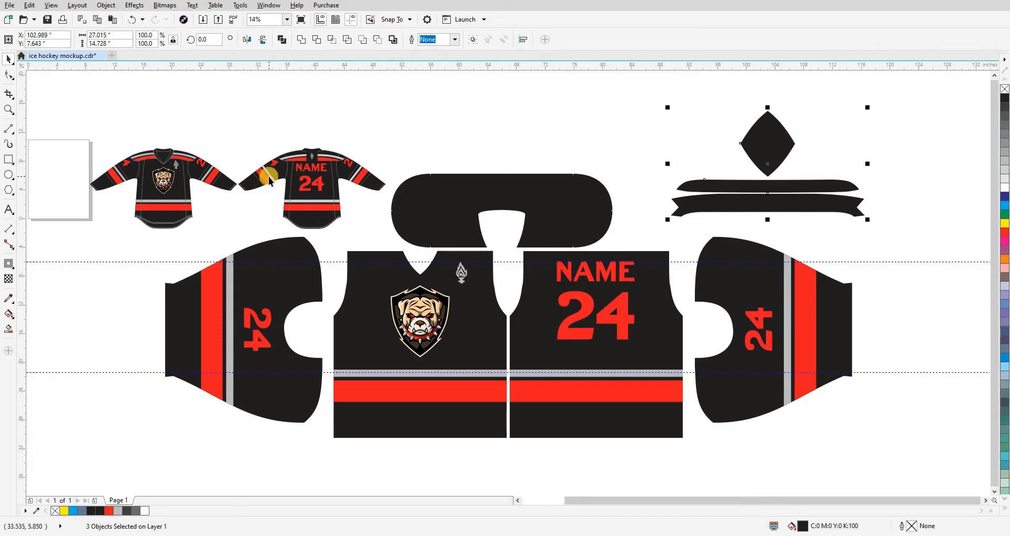
left_click(400, 144)
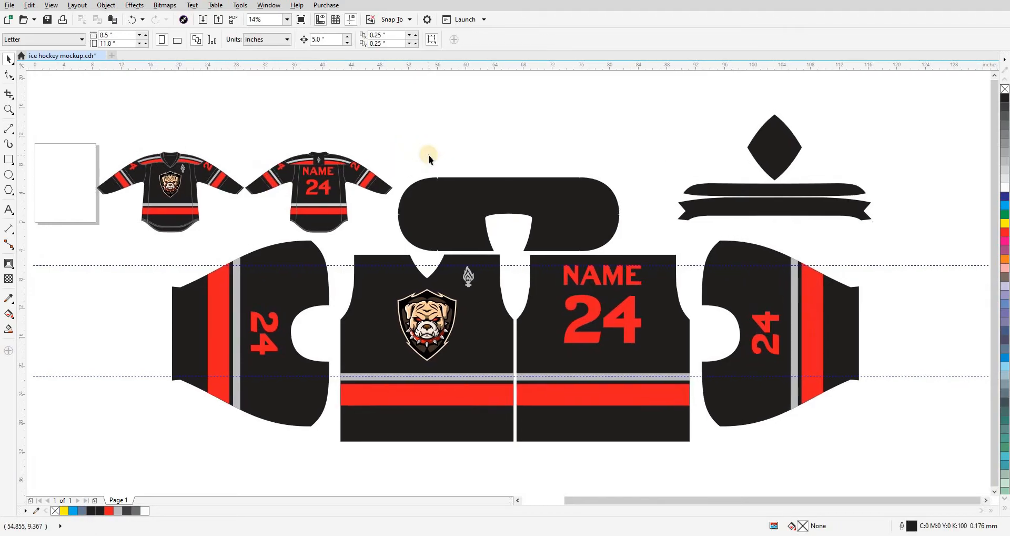
Step: Centre the shoulder yoke piece horizontally over the front piece
left_click(440, 206)
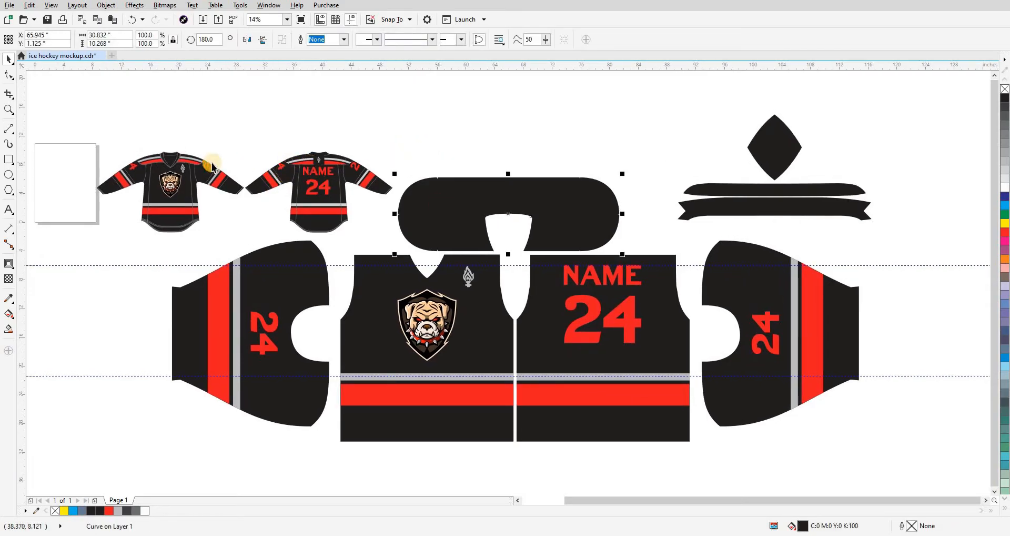
scroll(168, 167, "up", 4)
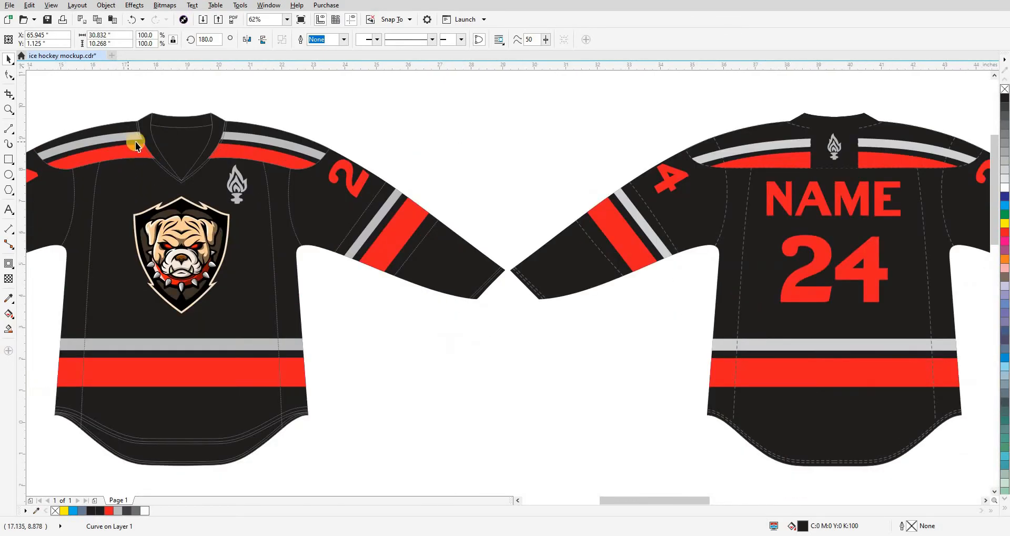
scroll(750, 166, "down", 4)
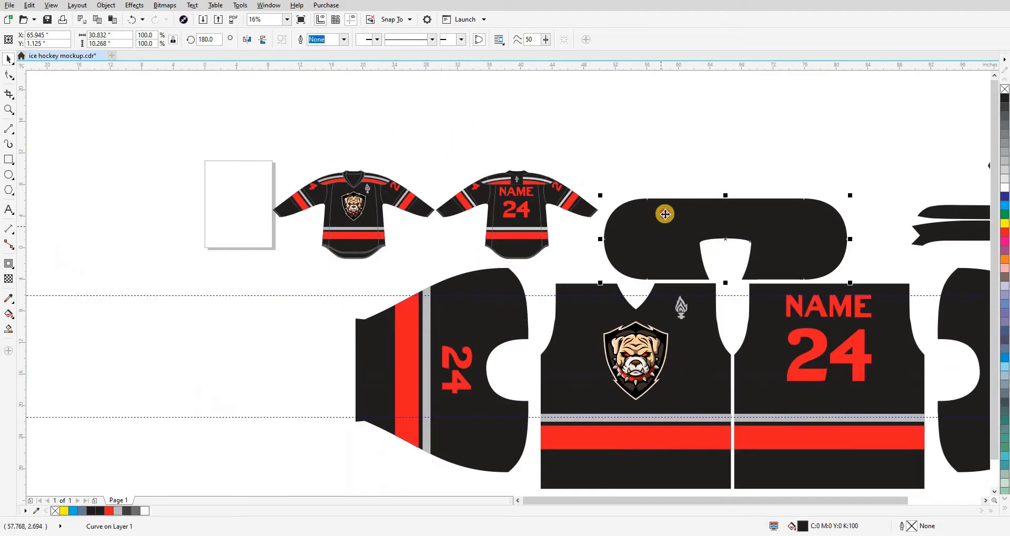
left_click_drag(681, 183, 620, 172)
left_click(619, 205)
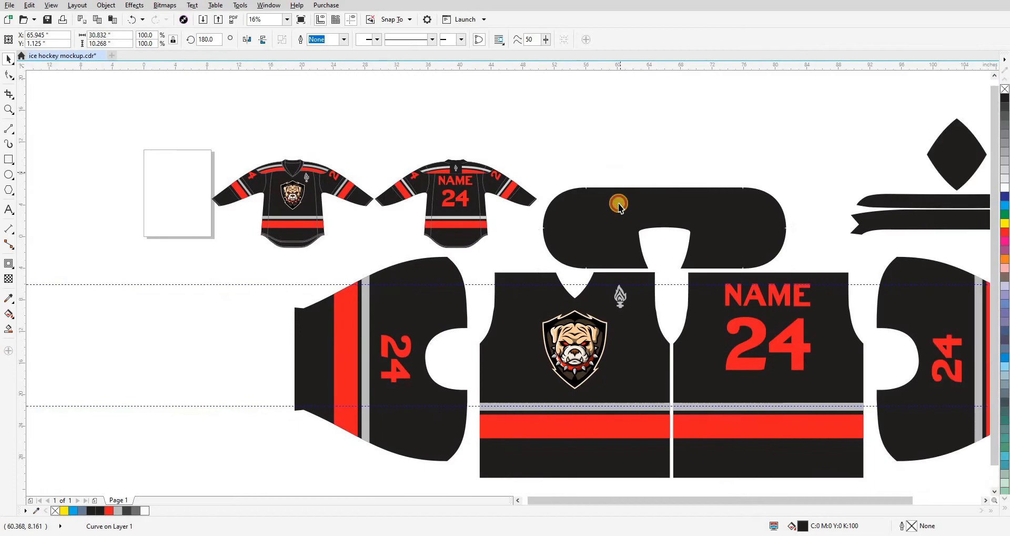
left_click(636, 316, "shift")
key("c")
left_click(640, 162)
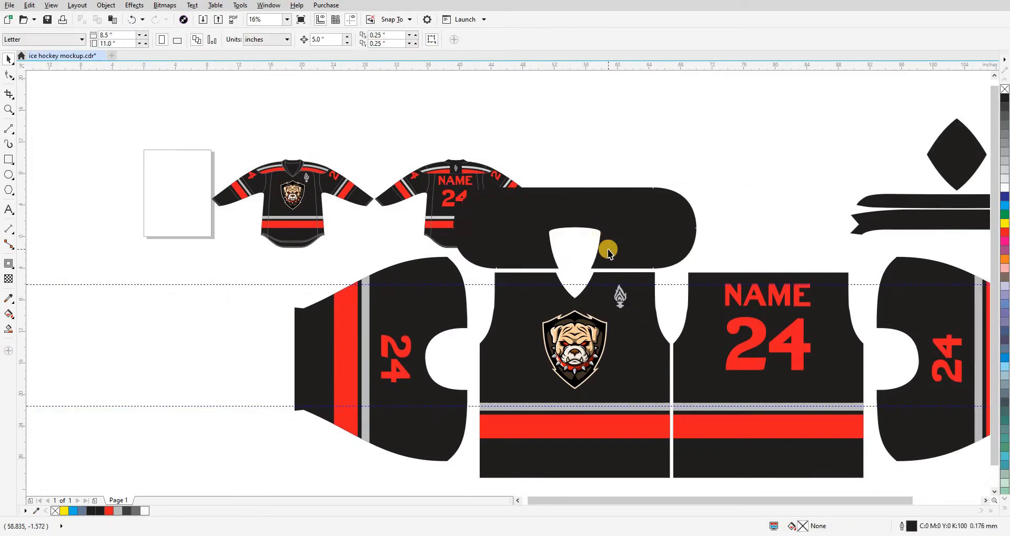
Step: Nudge the yoke piece down until its lower edge meets the top edge of the front piece
scroll(608, 250, "up", 1)
left_click(608, 255)
key("Down")
key("Down")
key("Down")
key("Down")
scroll(491, 242, "down", 1)
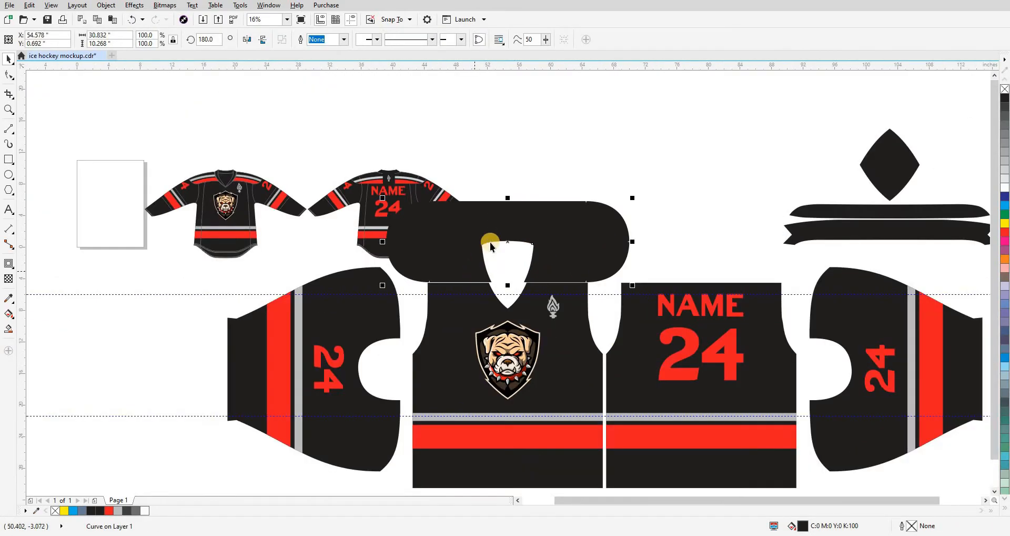
Step: Set the yoke piece's rotation to 0 and position it above the gap between the front and back pieces
left_click_drag(629, 242, 754, 241)
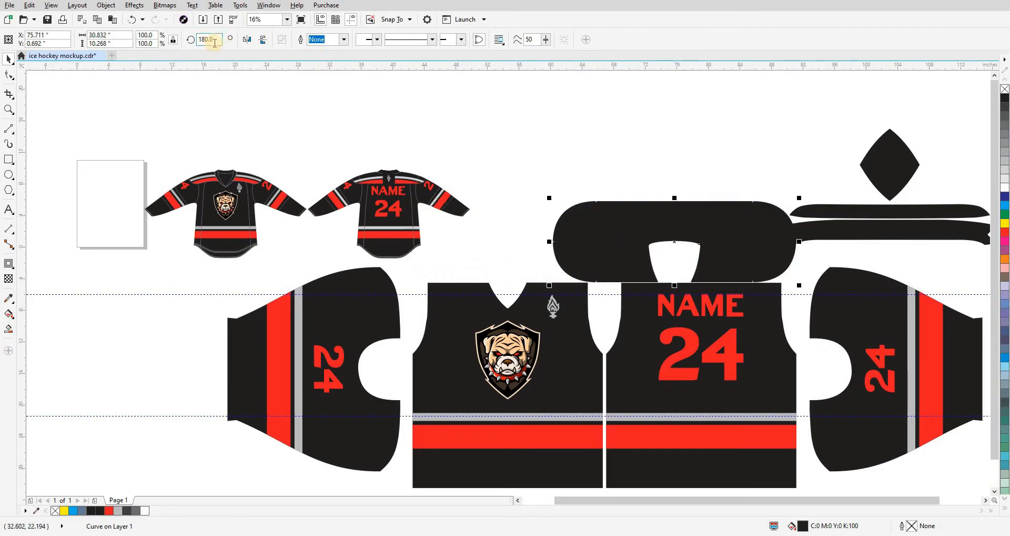
type("0")
left_click_drag(591, 234, 512, 180)
left_click(584, 217)
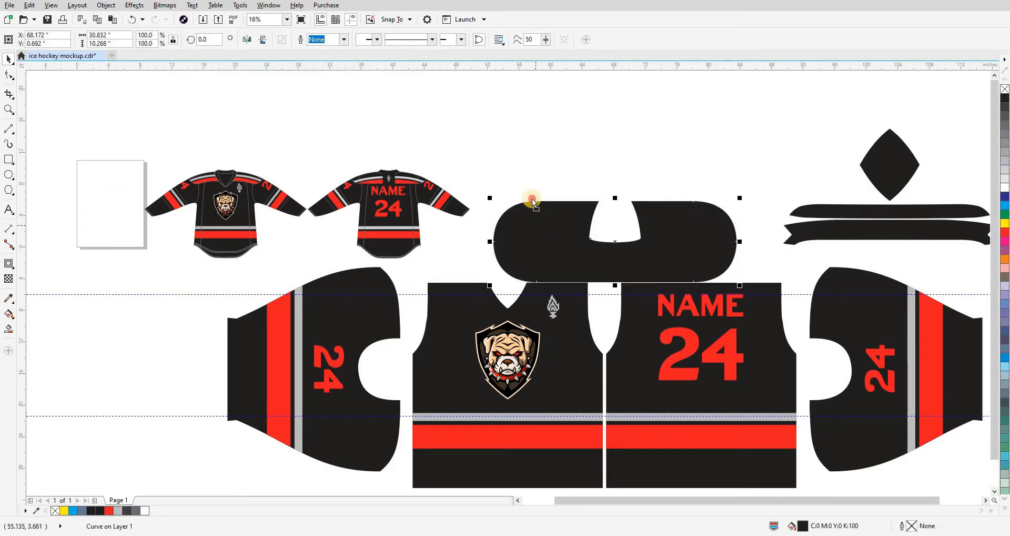
Step: Add a single inside contour with a 0.394 inch offset to the yoke piece and break the contour apart
key("z")
left_click_drag(441, 114, 746, 328)
left_click(625, 255)
key("ctrl+F9")
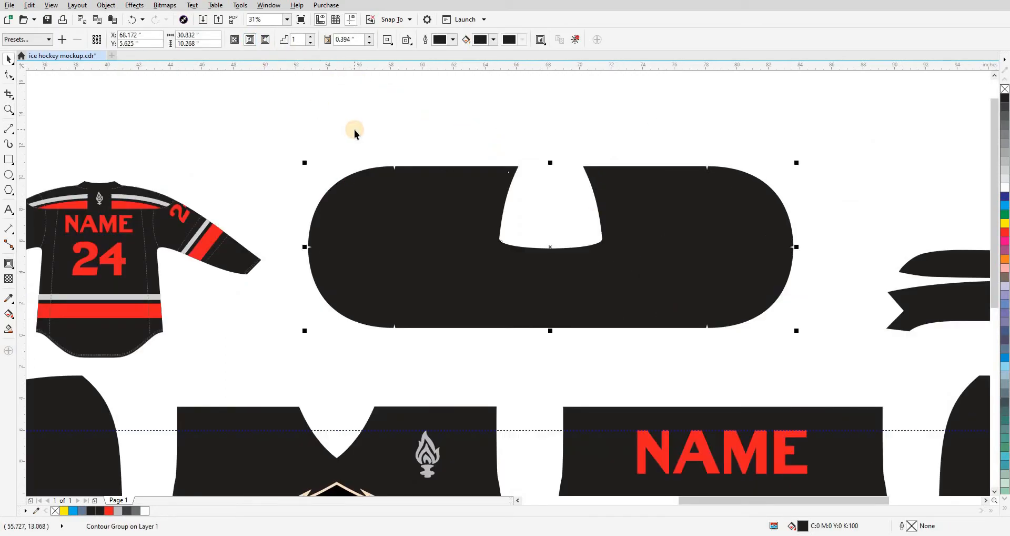
key("ctrl+k")
Step: Set the outline colour of the yoke's separated inner contour to white
left_click(341, 282)
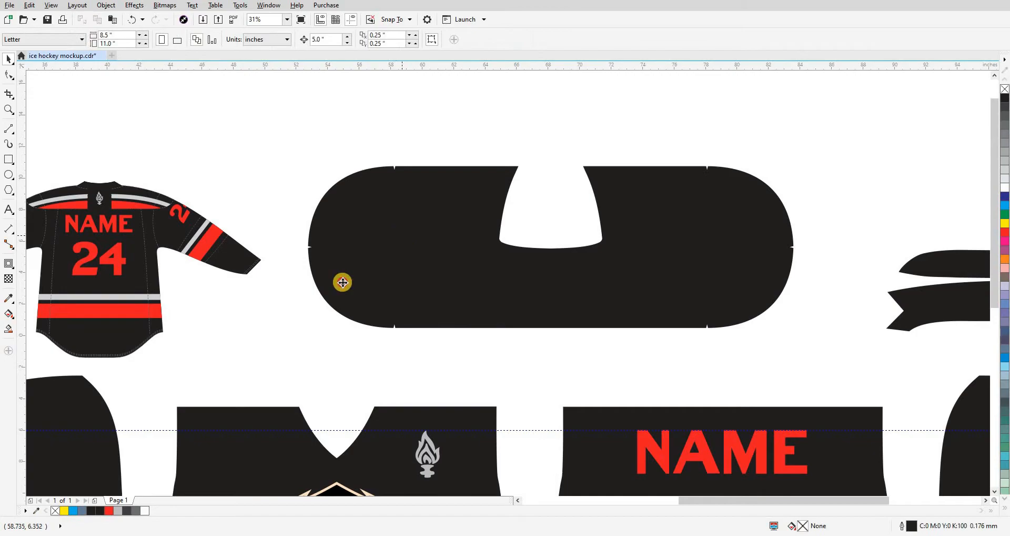
right_click(111, 512)
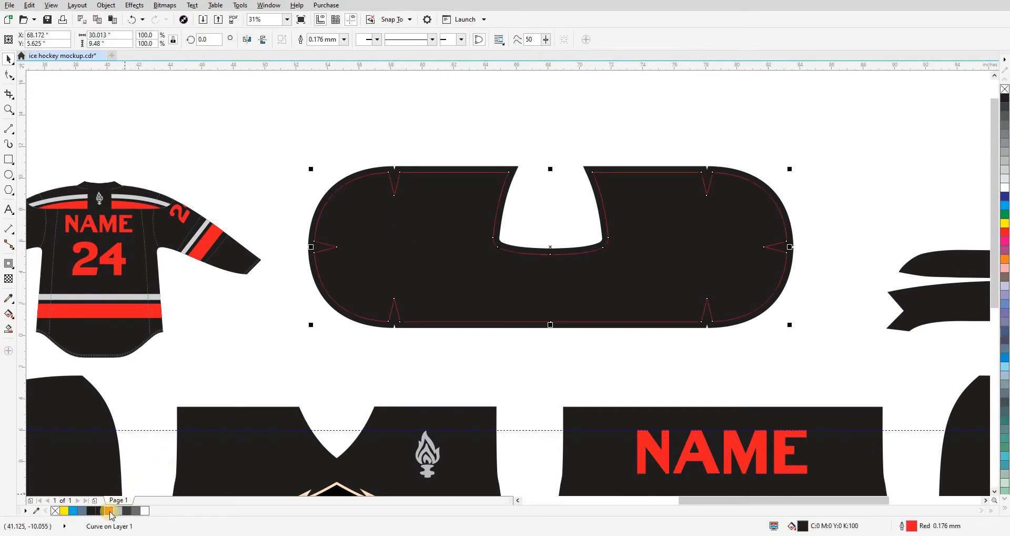
right_click(142, 510)
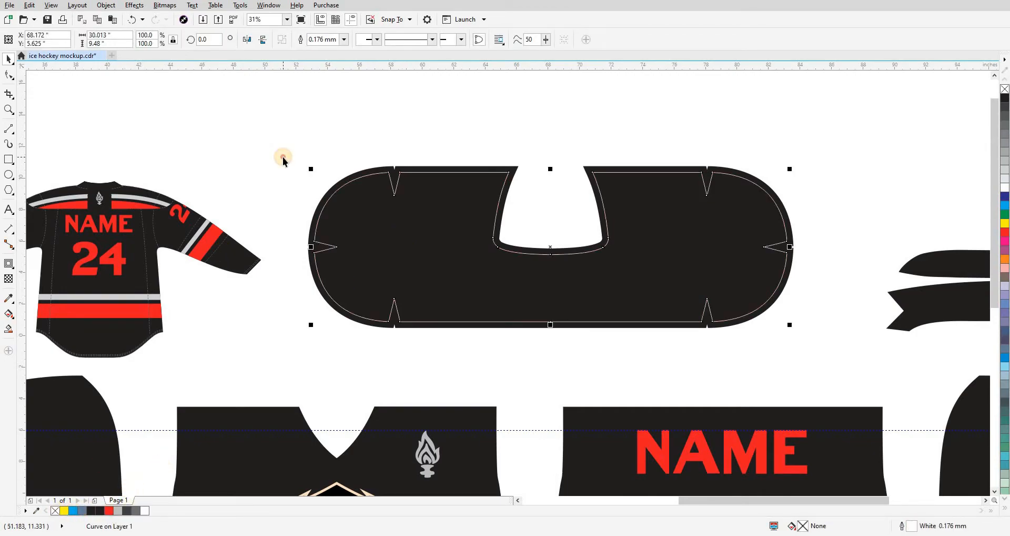
left_click(282, 158)
Step: Place a copy of the front piece's grey and red hem stripe group just above the yoke piece
scroll(396, 182, "up", 2)
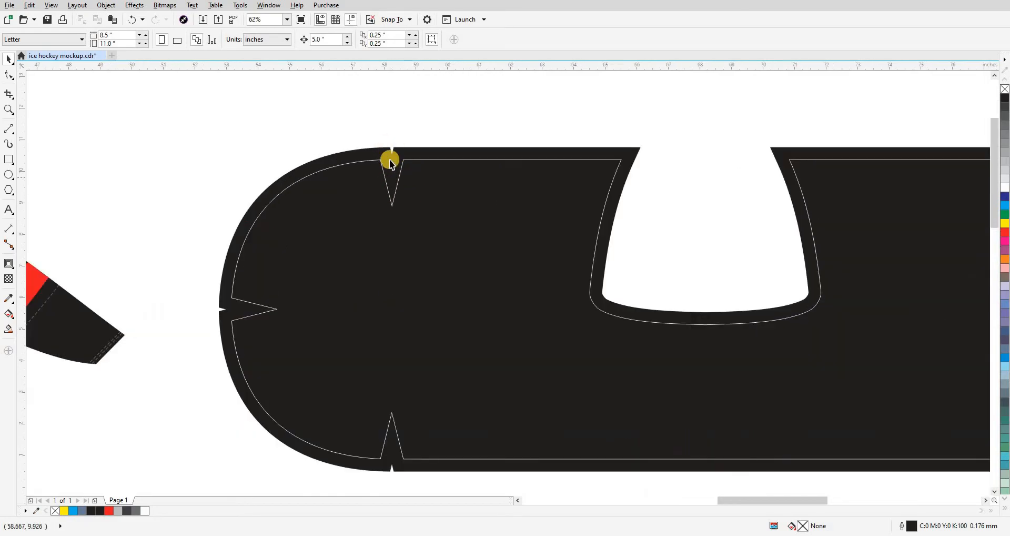
scroll(404, 141, "down", 4)
scroll(663, 271, "up", 3)
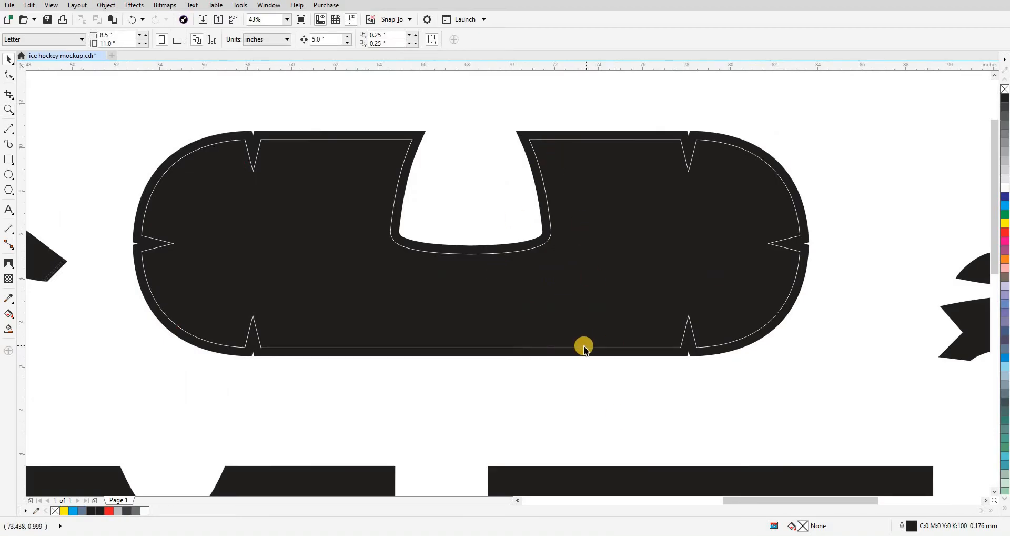
scroll(473, 338, "down", 4)
scroll(266, 284, "up", 3)
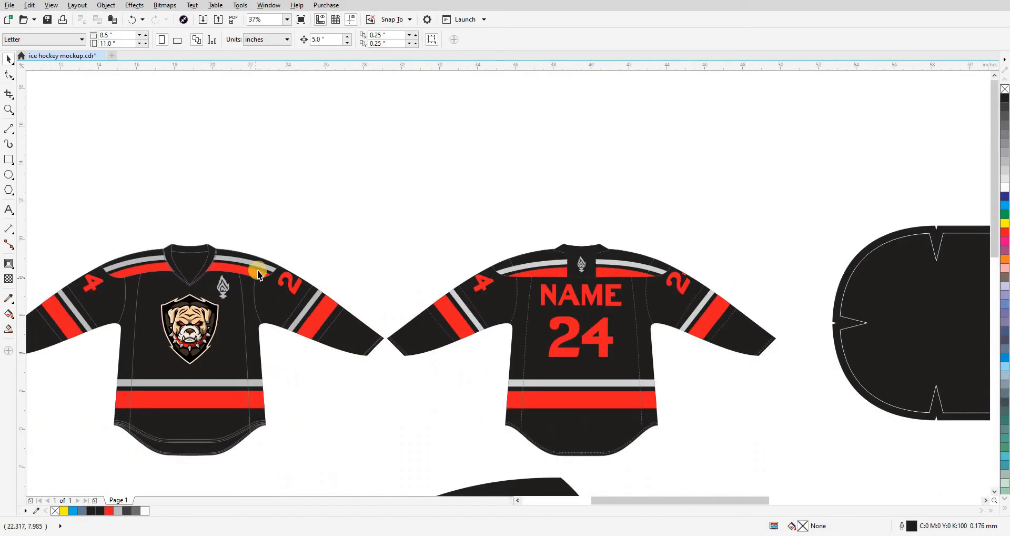
scroll(368, 298, "down", 4)
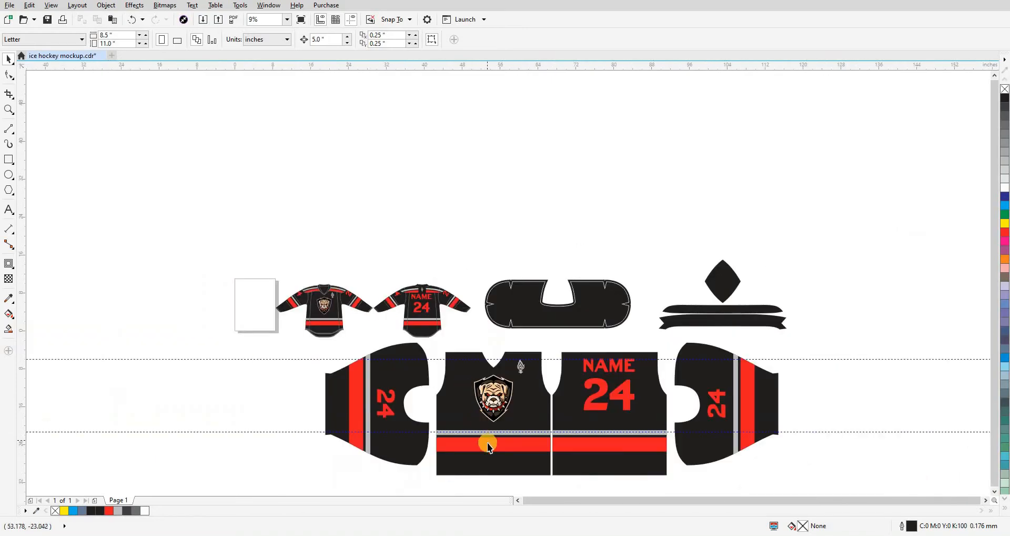
left_click(488, 443)
left_click_drag(486, 443, 529, 276)
scroll(529, 276, "up", 3)
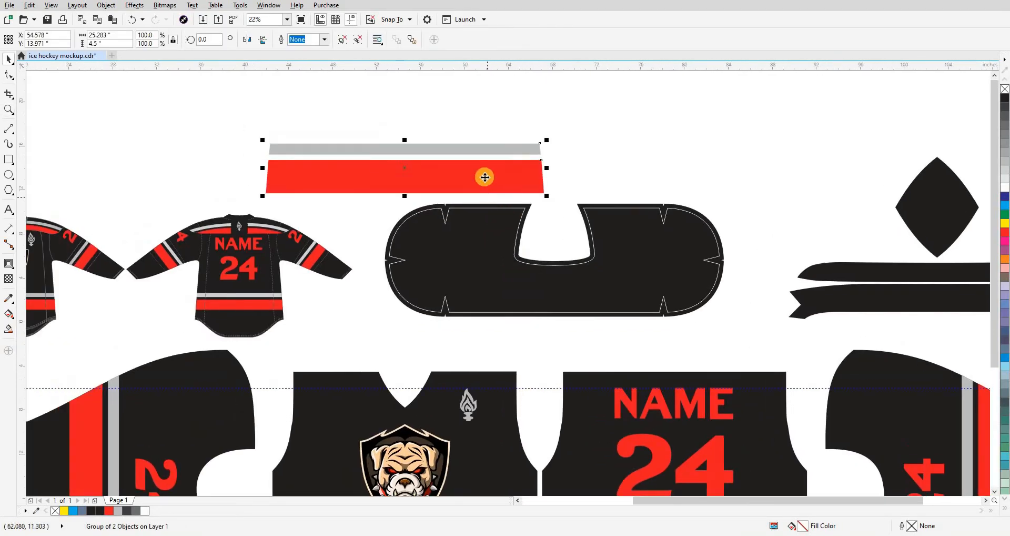
left_click_drag(487, 178, 611, 167)
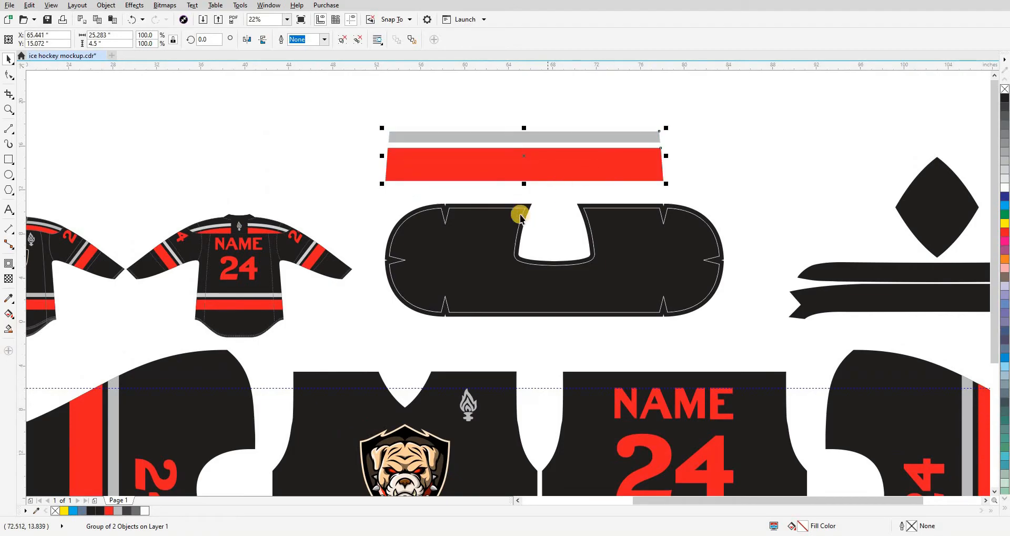
left_click_drag(437, 253, 496, 236)
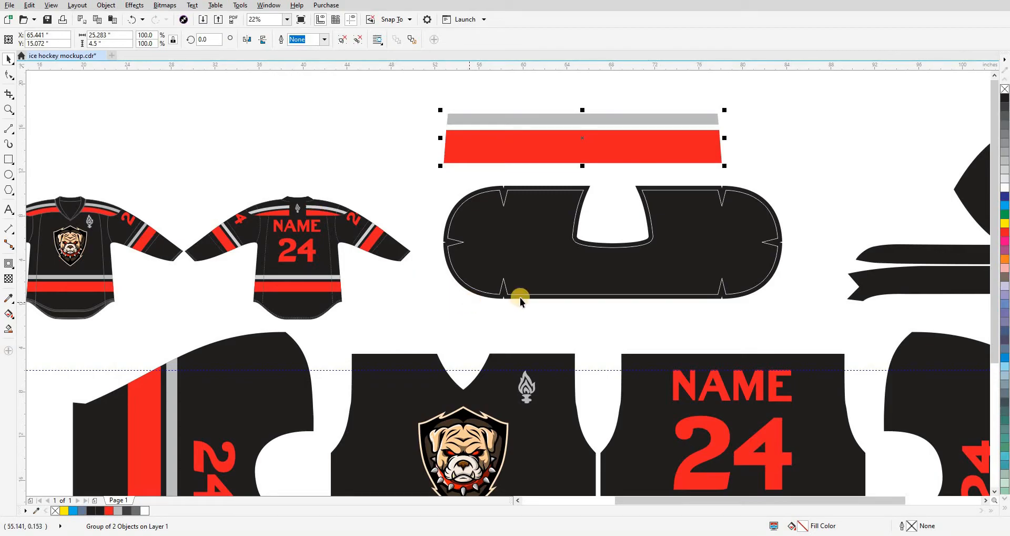
Step: Set the height of the red stripe above the yoke to 1 inch
left_click(530, 146, "ctrl")
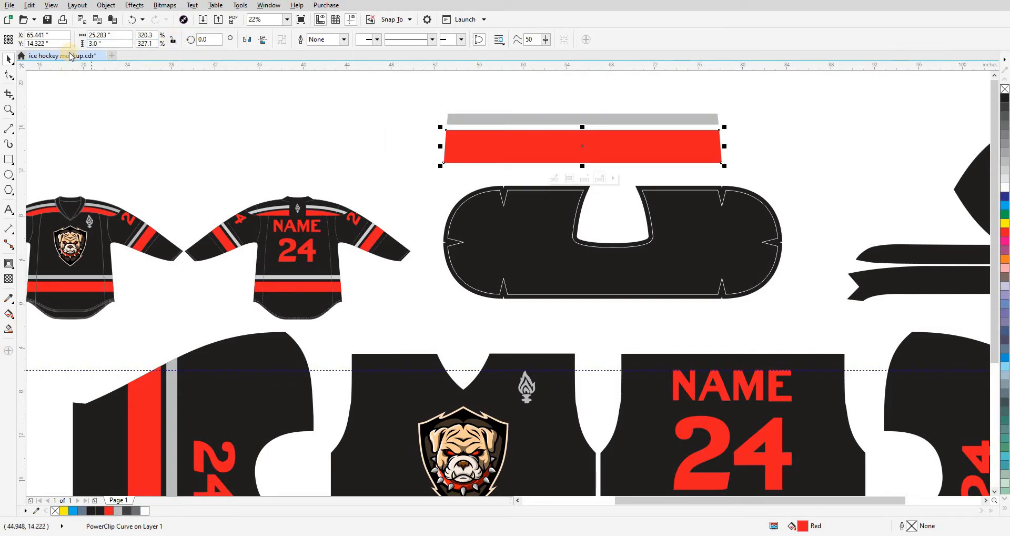
type("1")
key("Return")
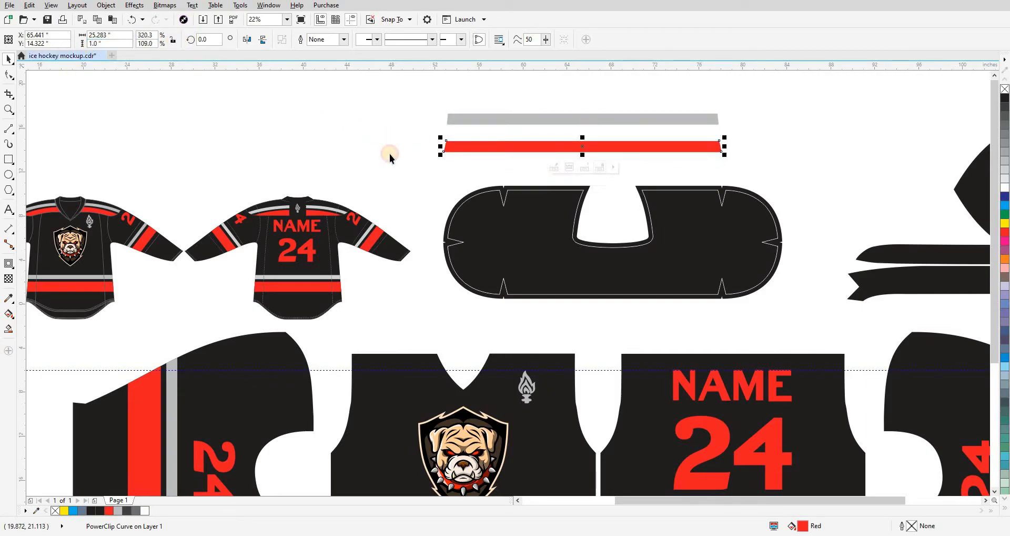
Step: Move the red stripe down onto the yoke's lower edge and set its height to 1.394 inches
left_click_drag(510, 198, 530, 299)
scroll(556, 306, "up", 3)
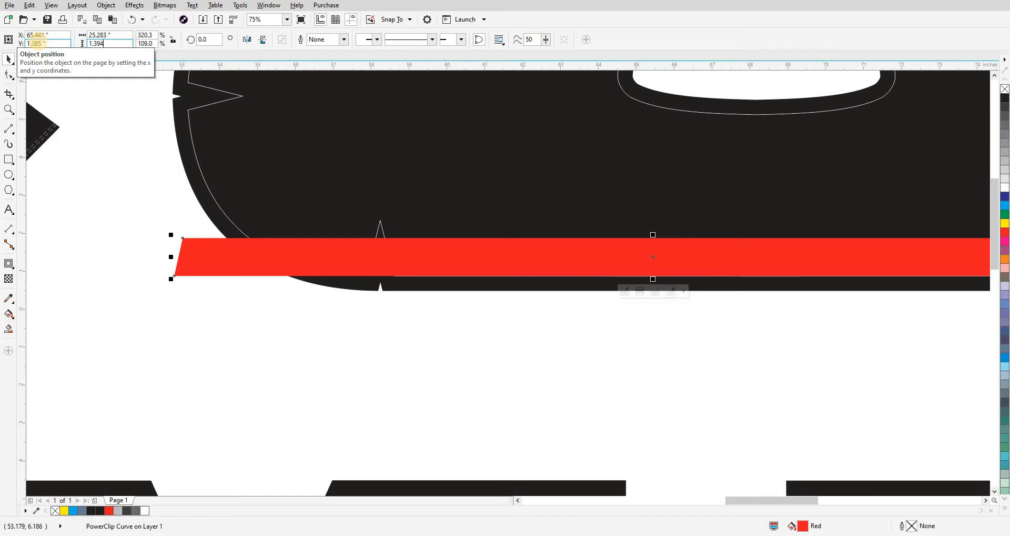
key("Return")
type("5")
key("Return")
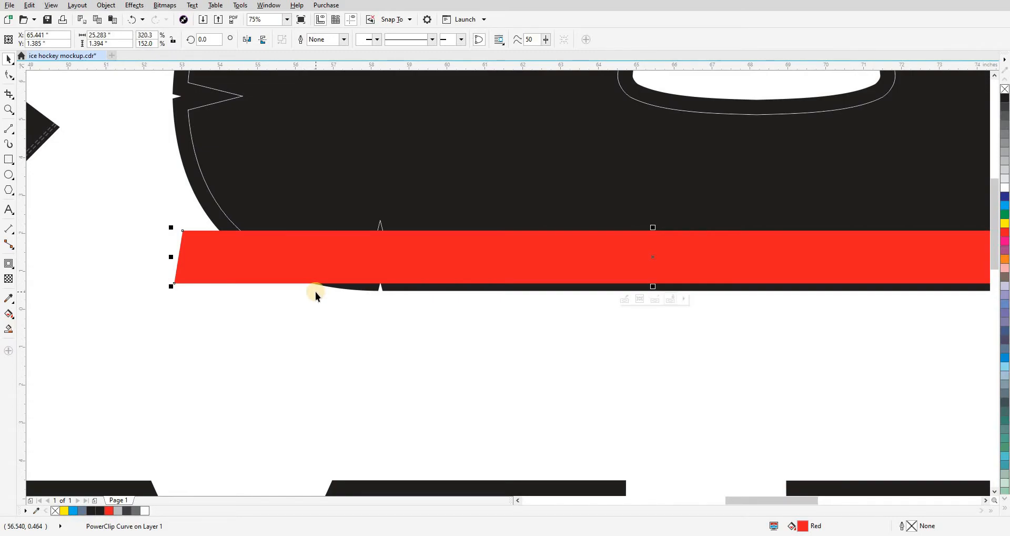
Step: Centre the red stripe horizontally on the yoke piece and align their bottom edges
scroll(314, 291, "down", 2)
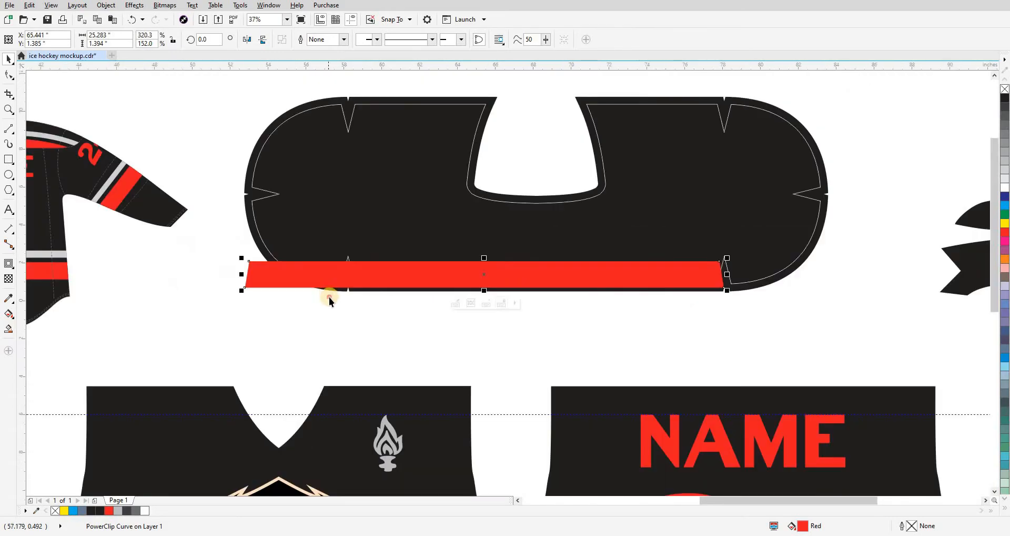
left_click(262, 243, "shift")
key("c")
key("b")
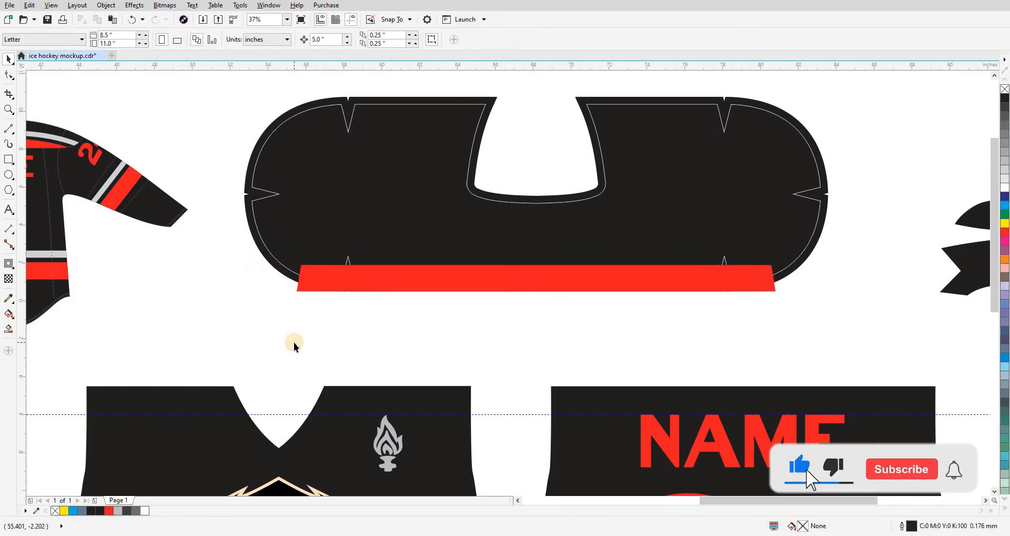
Step: Place the grey stripe directly above the red stripe on the yoke and set its height to 0.75 inches
scroll(293, 341, "down", 2)
left_click(340, 162)
left_click_drag(332, 166, 349, 301)
scroll(329, 309, "up", 4)
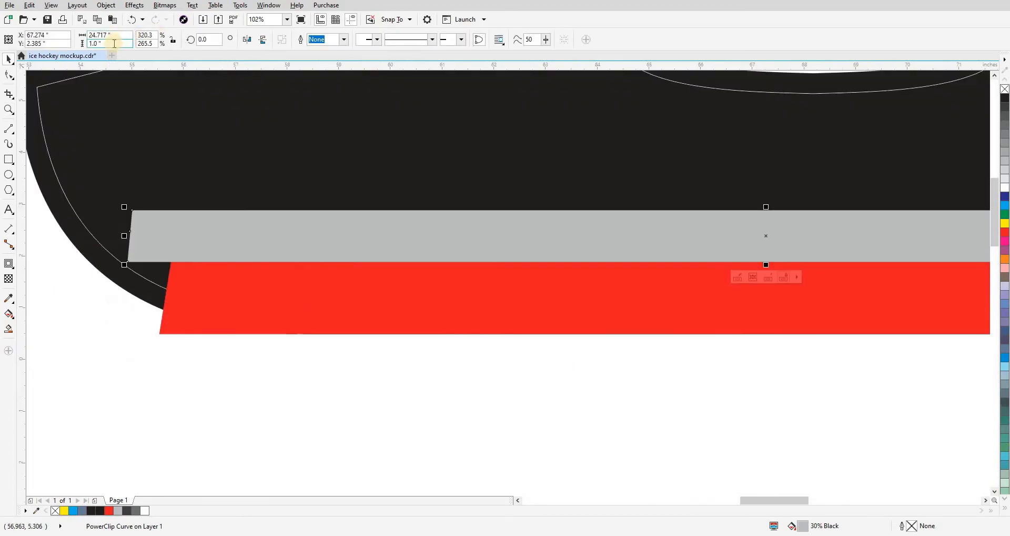
type("0.75")
key("Return")
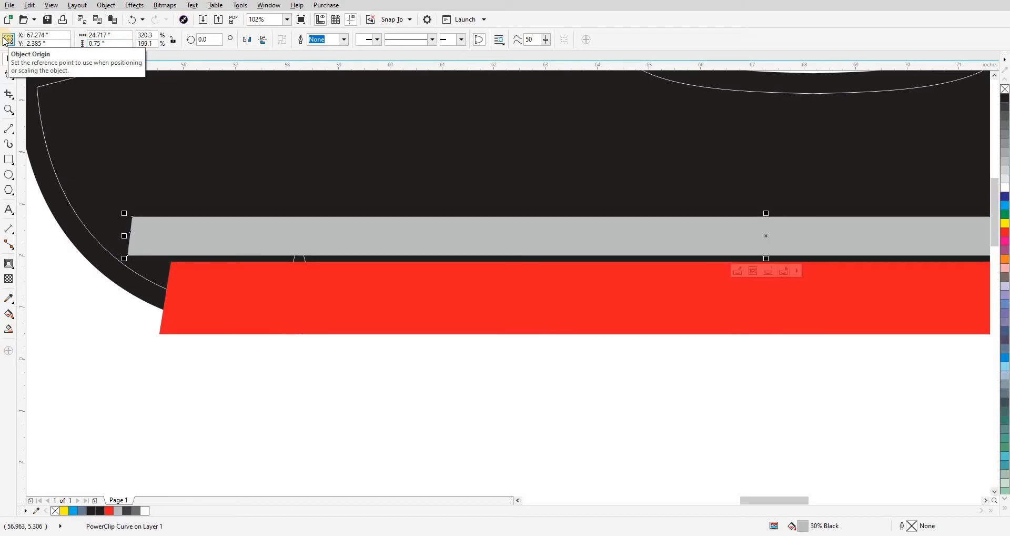
scroll(262, 234, "down", 3)
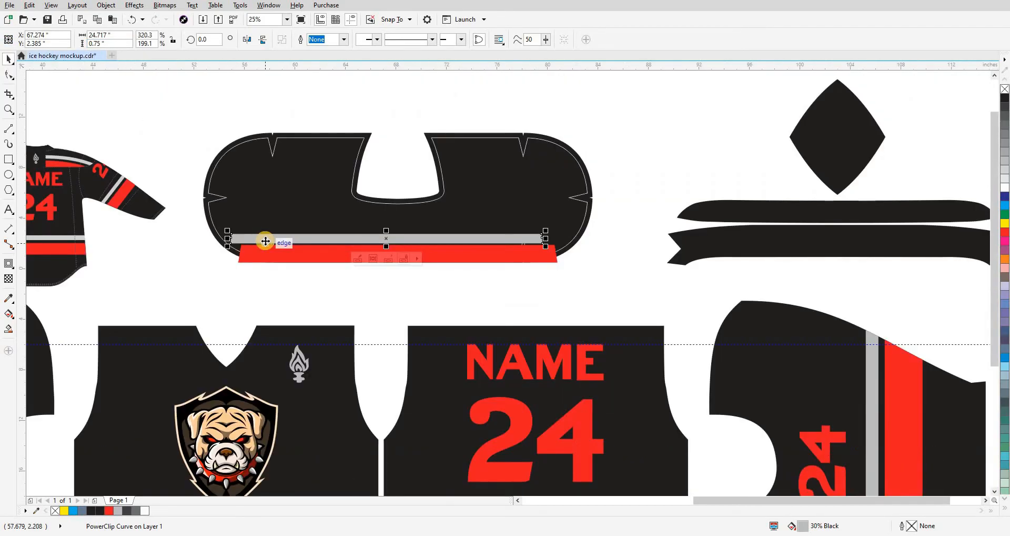
Step: Try a height of 0.5 inches for the grey stripe and undo the change
type("0.5")
key("Return")
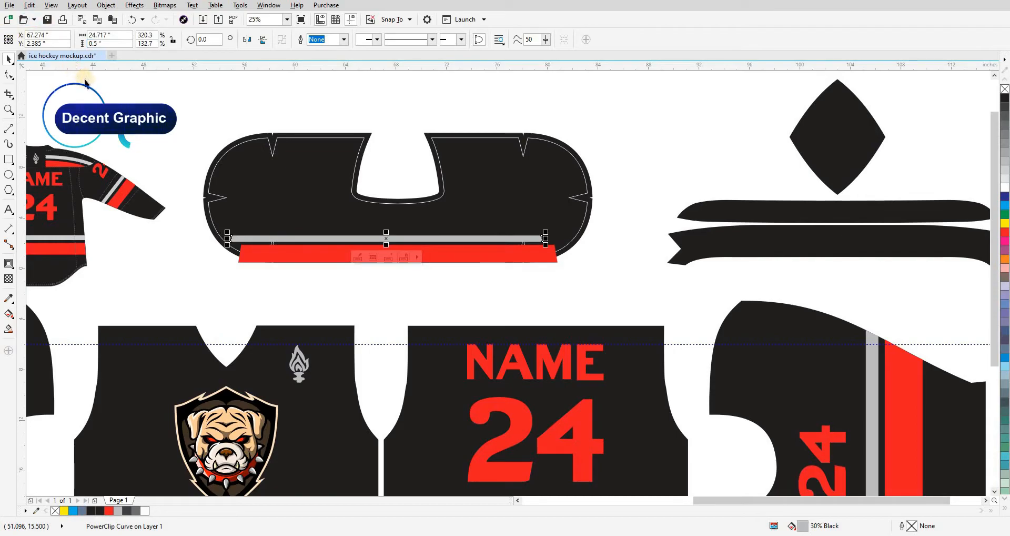
key("ctrl+z")
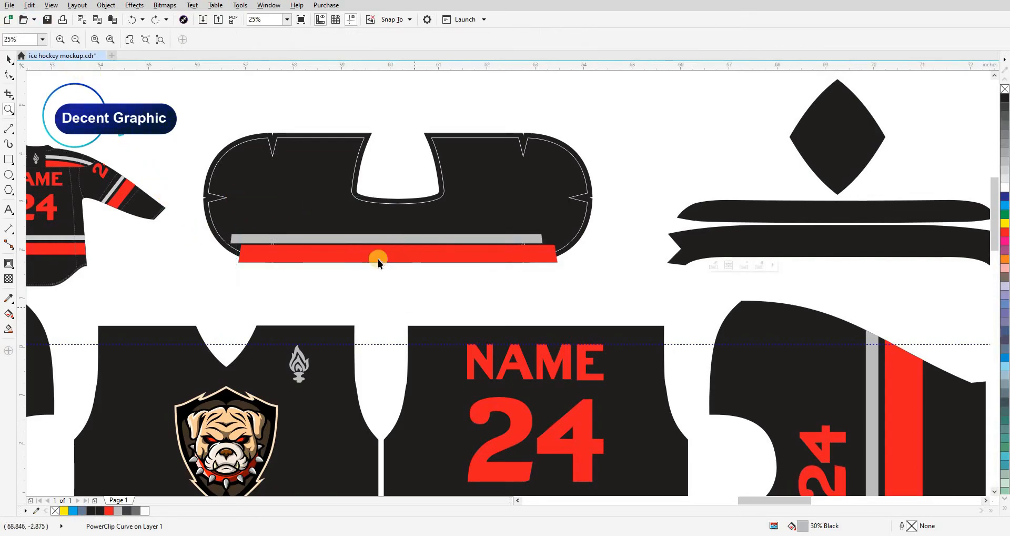
Step: Lower the grey stripe onto the red stripe's top edge and nudge it up once by a 0.5 inch nudge distance
scroll(377, 256, "up", 3)
scroll(363, 251, "up", 2)
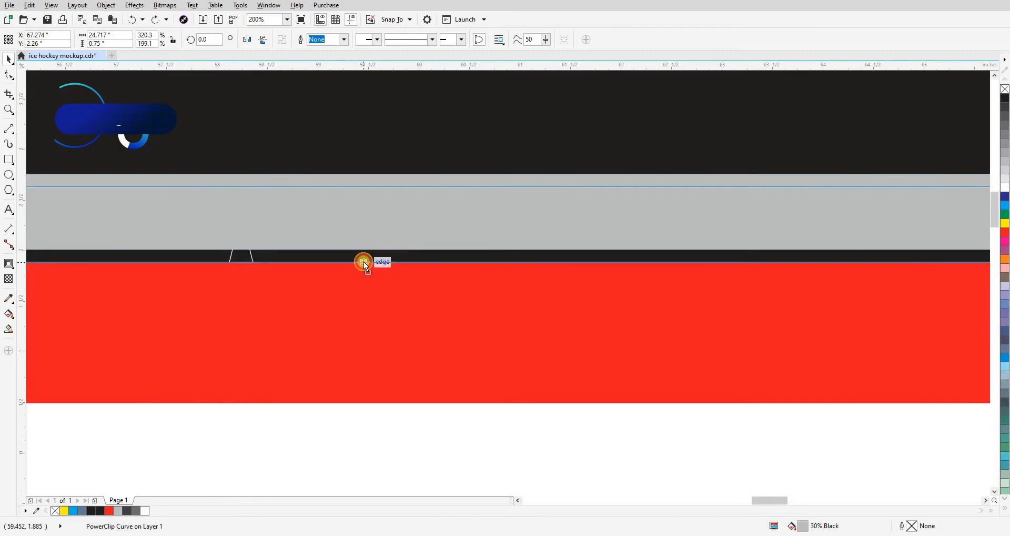
scroll(363, 261, "down", 1)
key("shift+n")
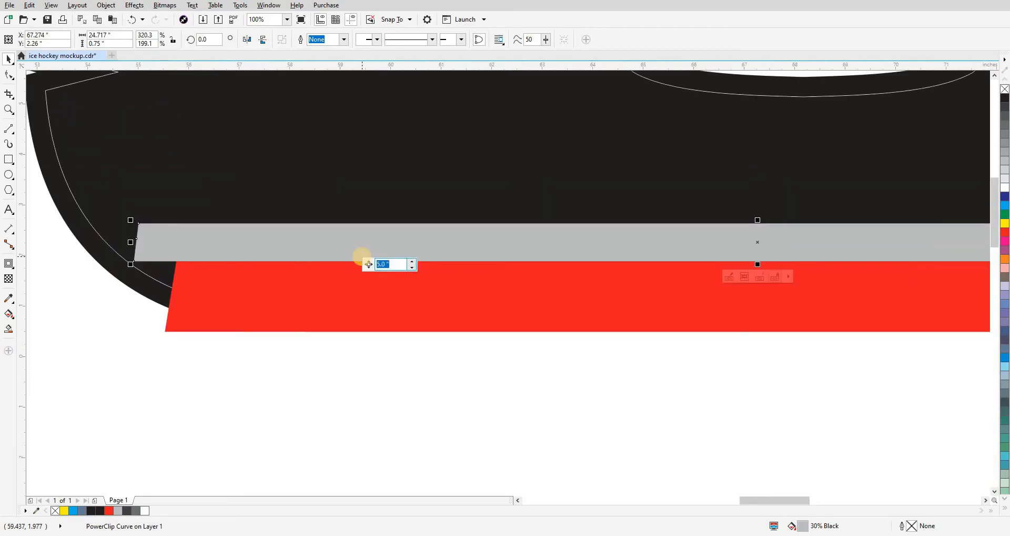
type("0.5")
key("Return")
key("Up")
scroll(366, 255, "down", 2)
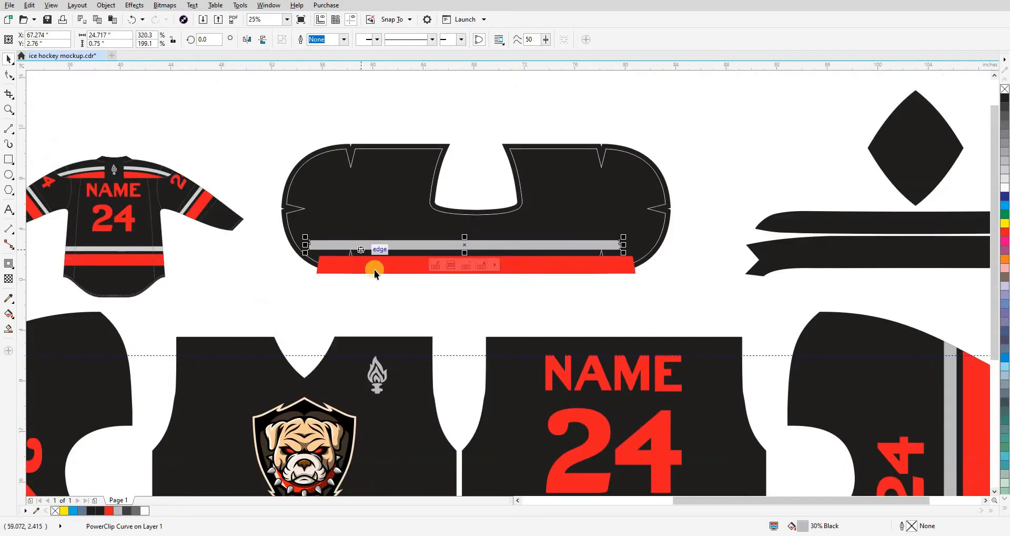
Step: Align the grey and red stripes on their horizontal centres and widen both to about 36.4 inches, past the yoke's sides
left_click(374, 300)
scroll(345, 257, "up", 2)
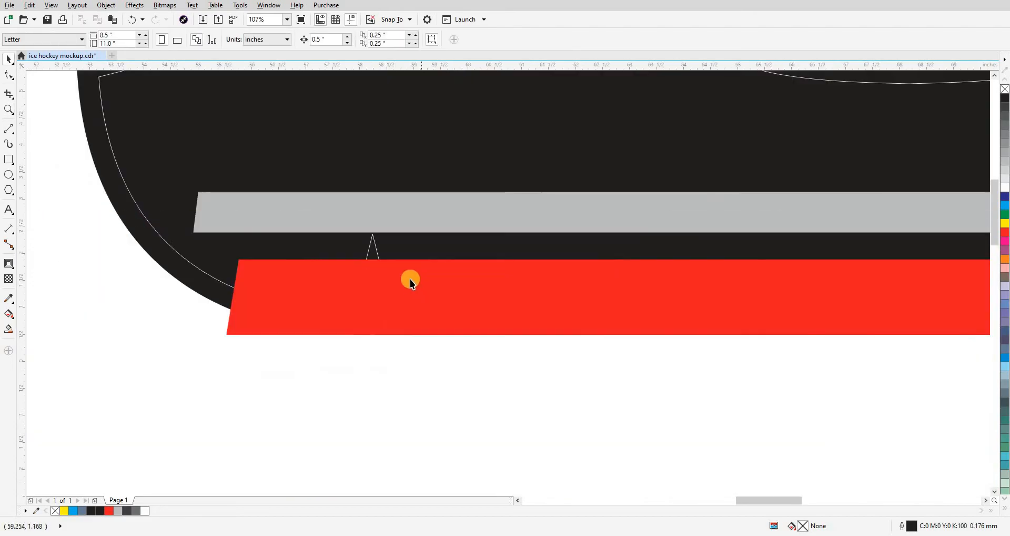
left_click(378, 286)
left_click(406, 206, "shift")
key("c")
scroll(347, 315, "down", 2)
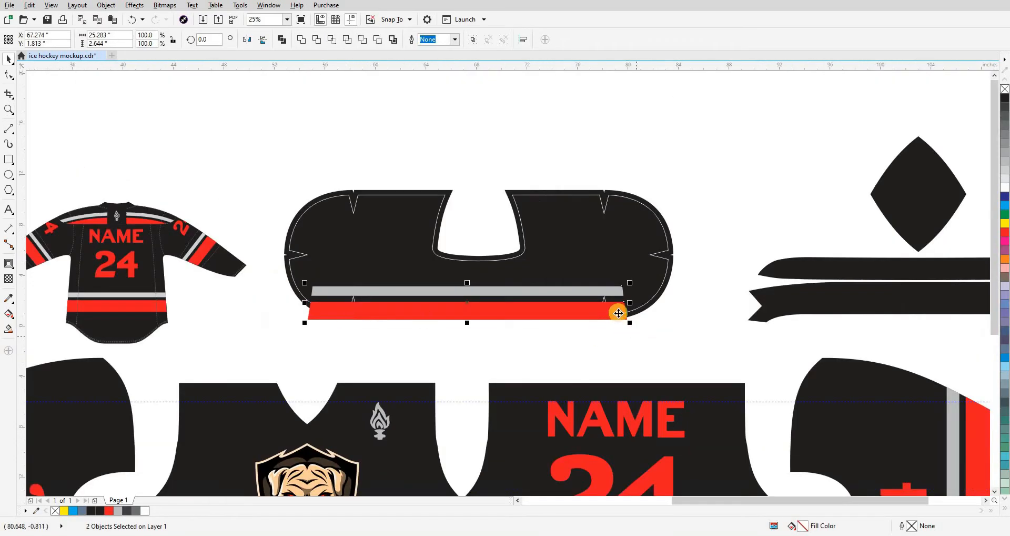
left_click_drag(629, 302, 700, 303)
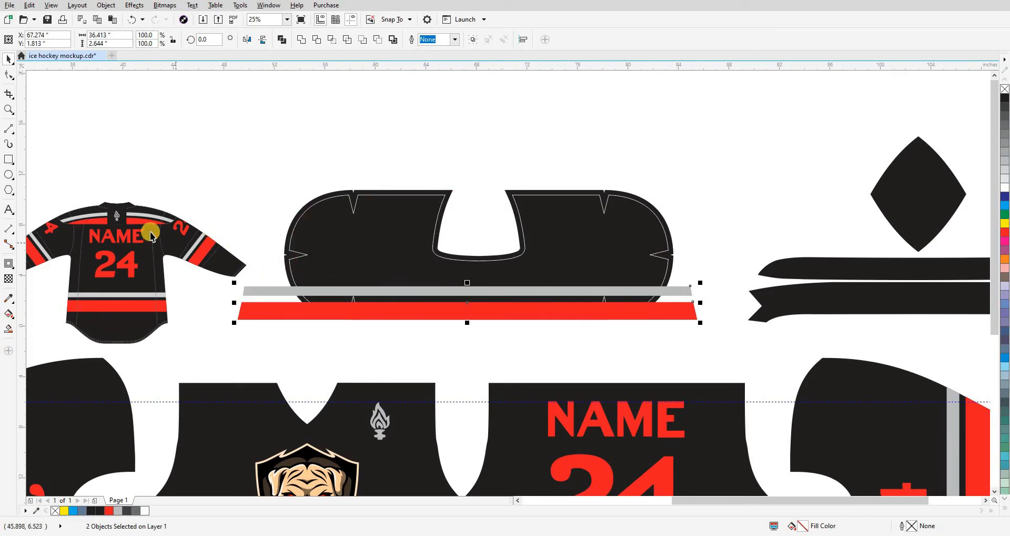
Step: Examine the shoulder stripes on the front and back views of the jersey mockup
left_click_drag(298, 248, 330, 249)
scroll(256, 234, "up", 2)
left_click_drag(256, 252, 505, 247)
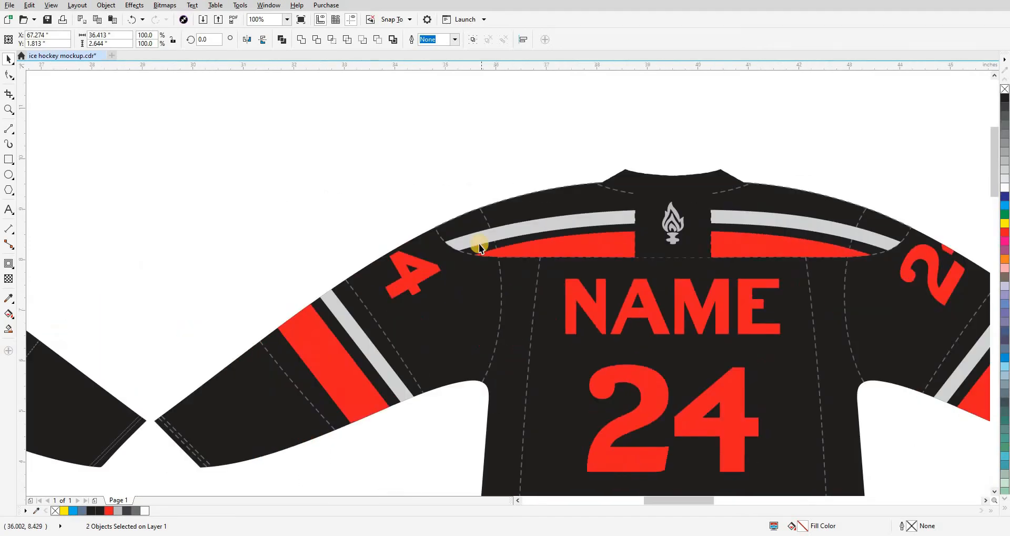
scroll(469, 244, "down", 1)
left_click_drag(123, 257, 244, 260)
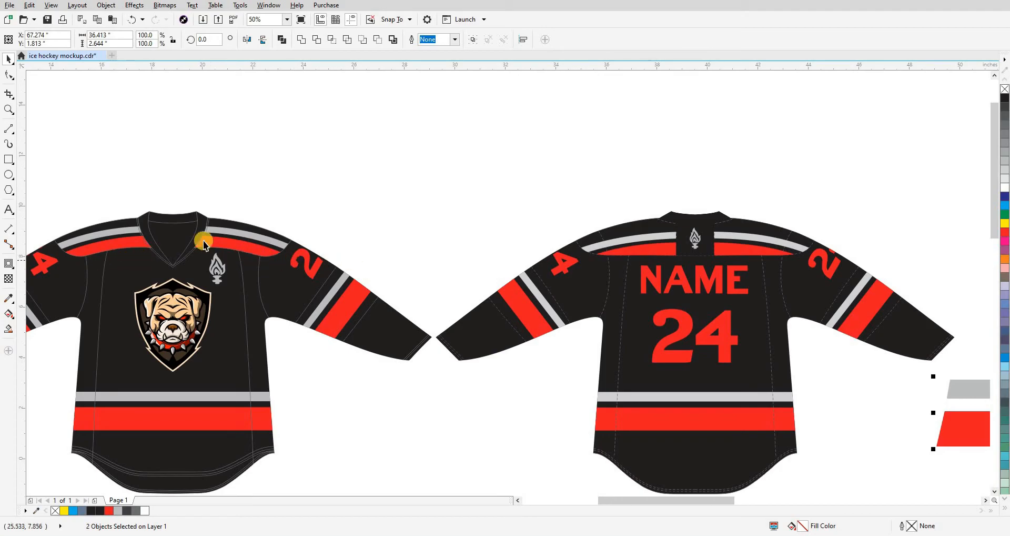
scroll(281, 266, "left", 3)
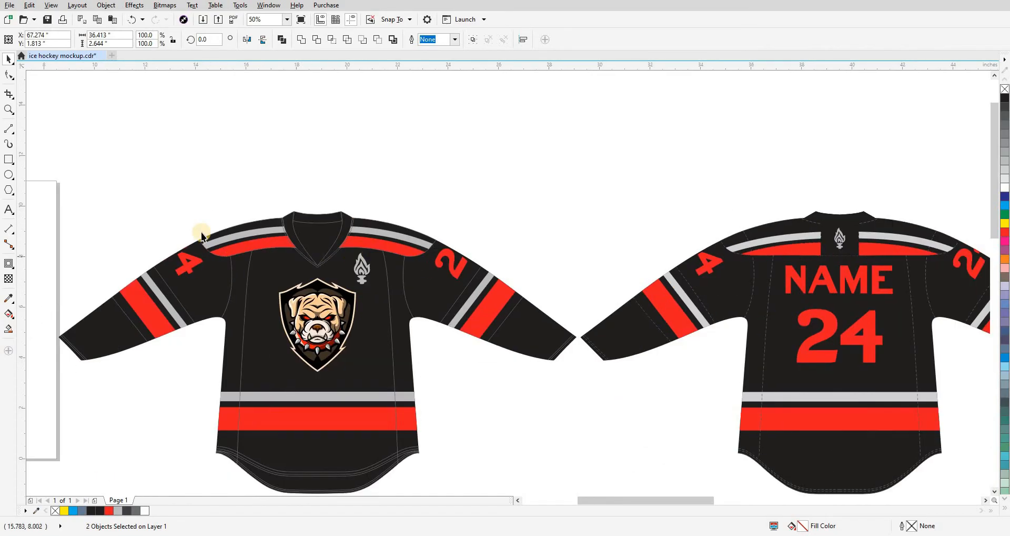
scroll(236, 245, "down", 2)
left_click(468, 242)
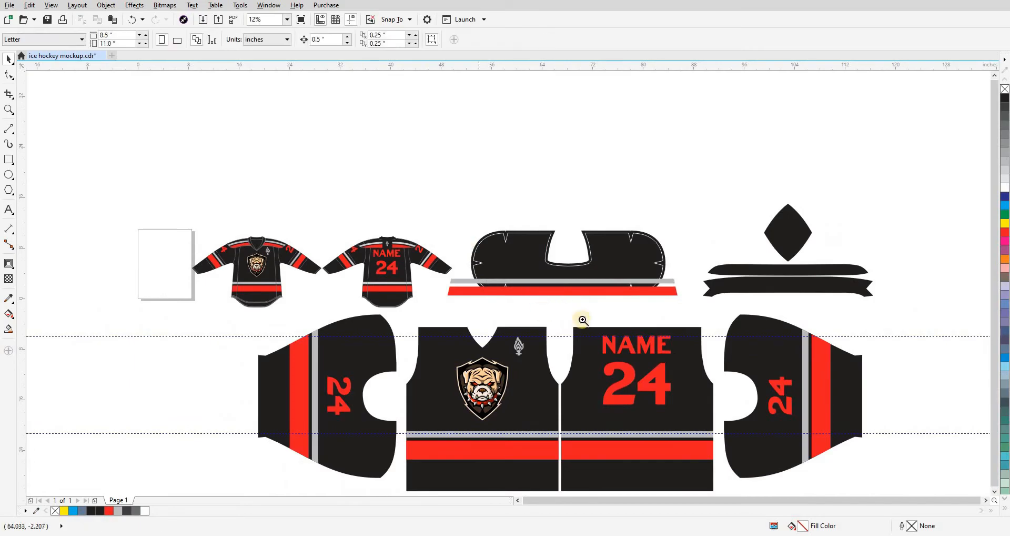
Step: Group the grey and red stripes and PowerClip the group inside the yoke piece
scroll(611, 313, "up", 2)
left_click(576, 238)
left_click(573, 256, "shift")
key("ctrl+g")
key("Escape")
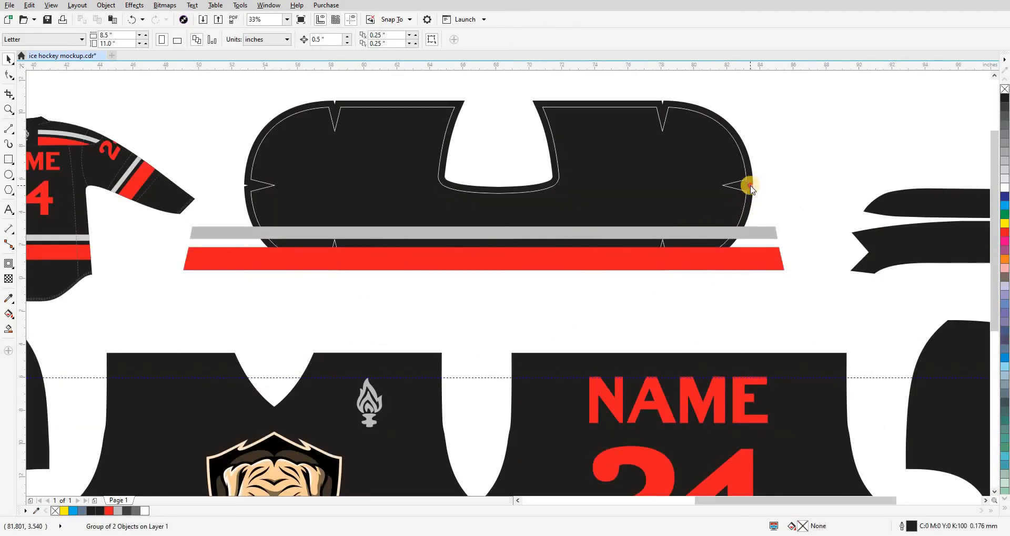
left_click(751, 185)
key("Escape")
Step: Delete the white inner contour guide from the yoke and select the stripe group clipped inside the piece
left_click(705, 199)
key("Delete")
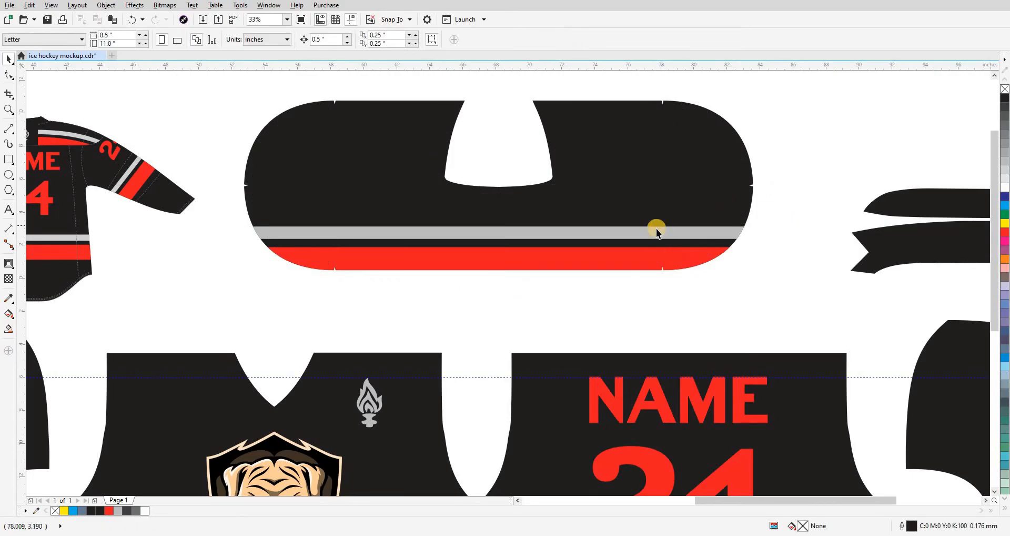
left_click(562, 256, "ctrl")
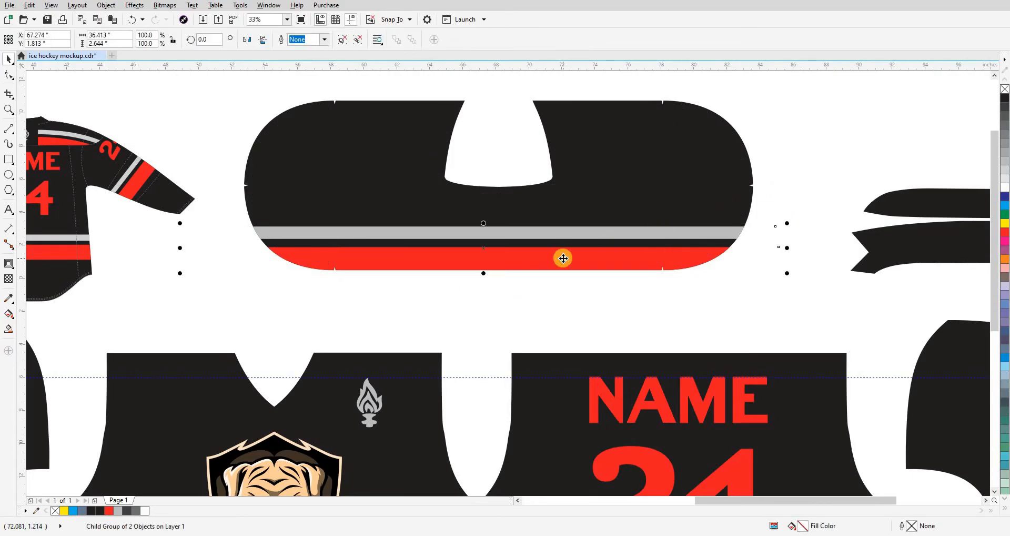
Step: Flip the copied stripe group vertically and align its top edge with the top edge of the yoke piece
left_click(265, 41)
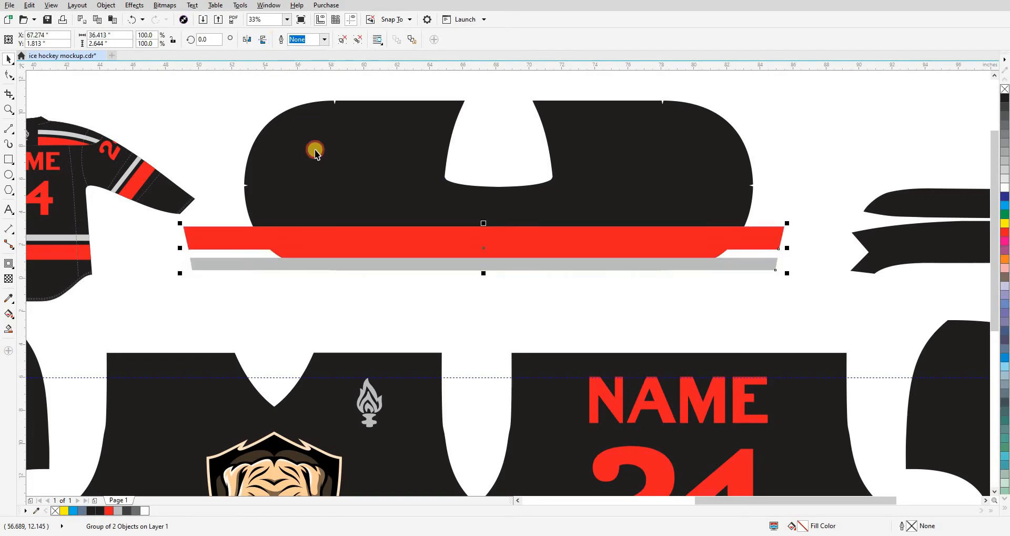
left_click(334, 186, "shift")
key("t")
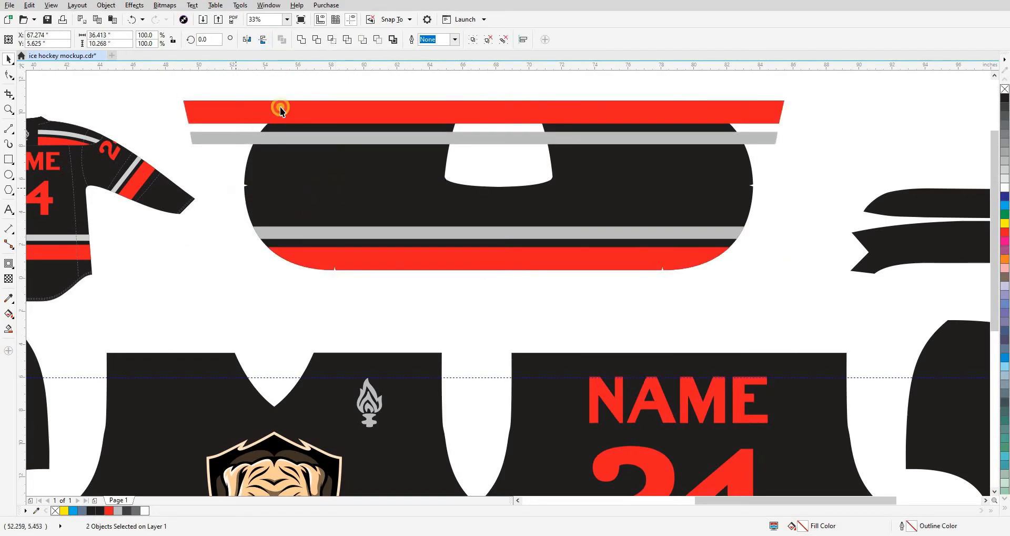
key("Escape")
Step: PowerClip the flipped red and grey stripe group inside the yoke piece
left_click(283, 108)
key("w")
left_click(463, 257)
scroll(518, 270, "down", 1)
scroll(518, 270, "down", 1)
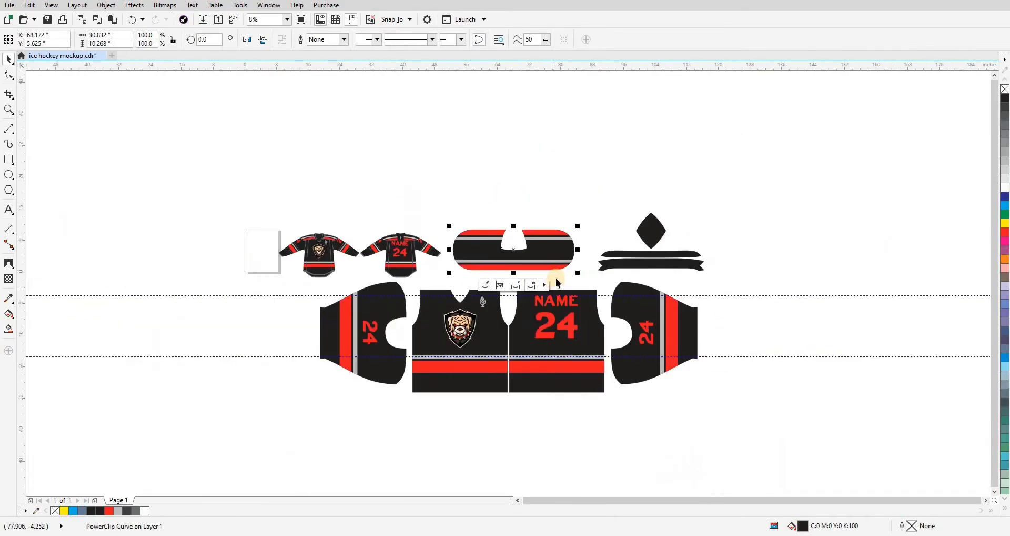
left_click(557, 276)
Step: Rotate the striped yoke 180 degrees and centre it just above the front body piece
scroll(556, 271, "up", 1)
left_click_drag(533, 253, 613, 342)
key("Escape")
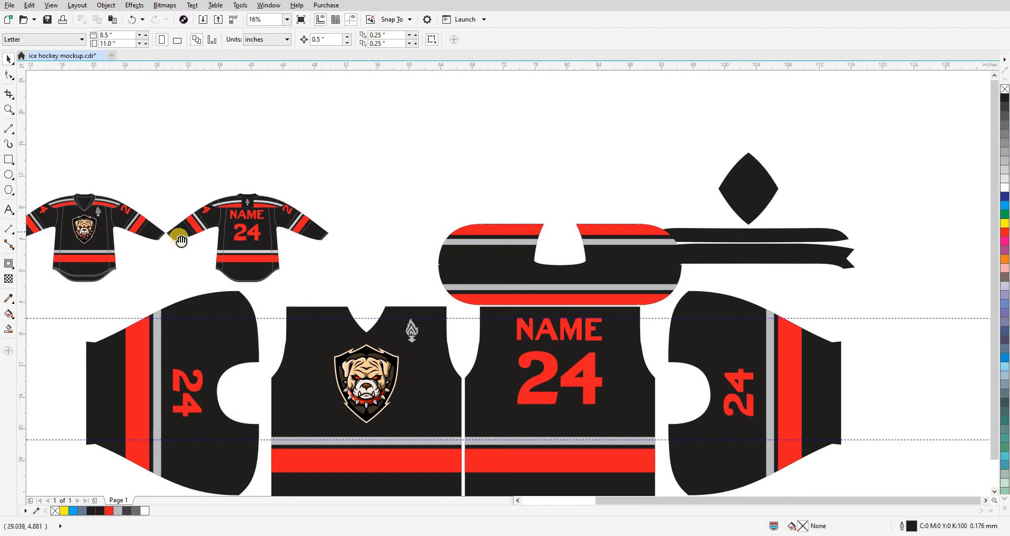
scroll(179, 231, "up", 3)
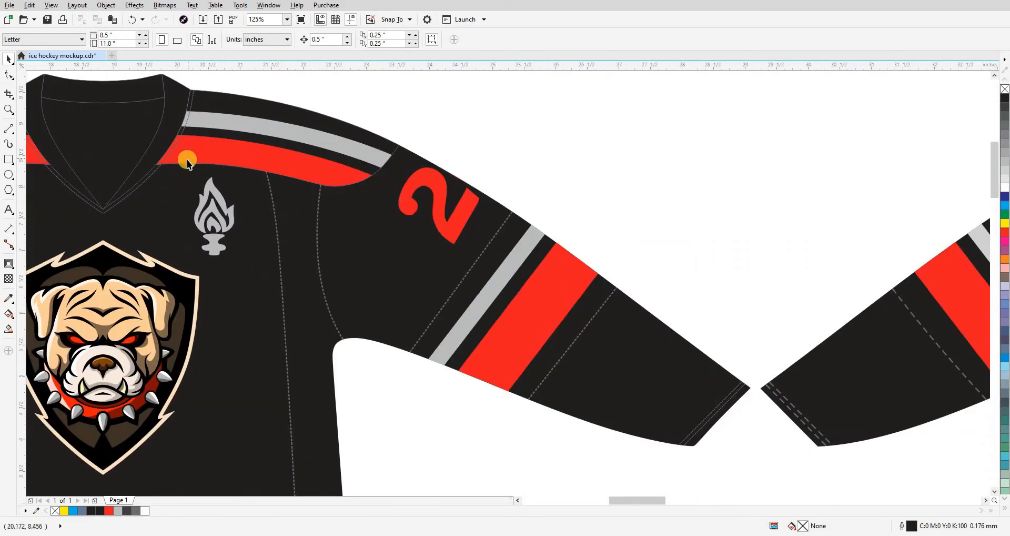
scroll(187, 162, "down", 5)
left_click_drag(705, 274, 558, 273)
double_click(211, 40)
type("180")
key("Return")
key("z")
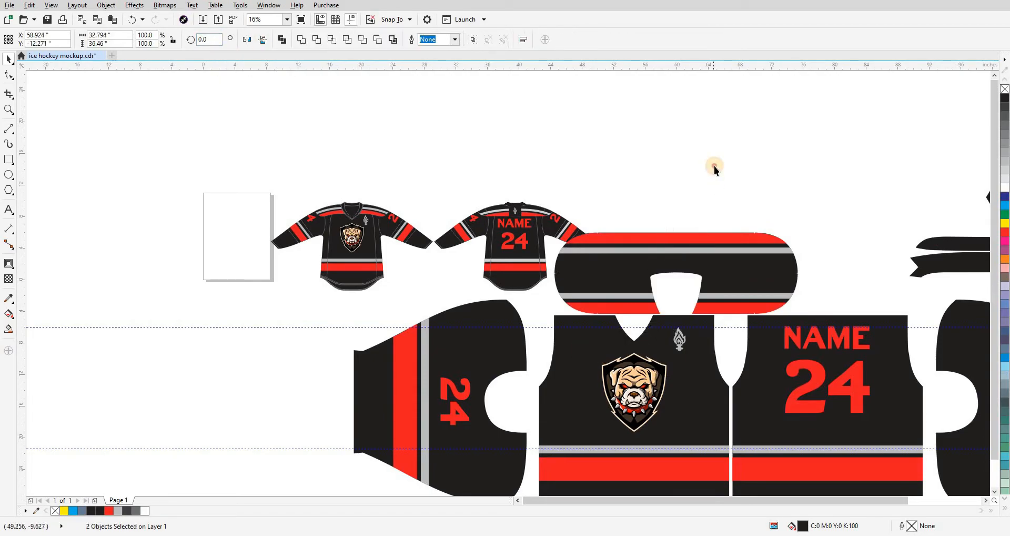
Step: Check the yoke stripes against the mockup and move both jersey mockup views into the empty space above the yoke
left_click_drag(581, 236, 709, 351)
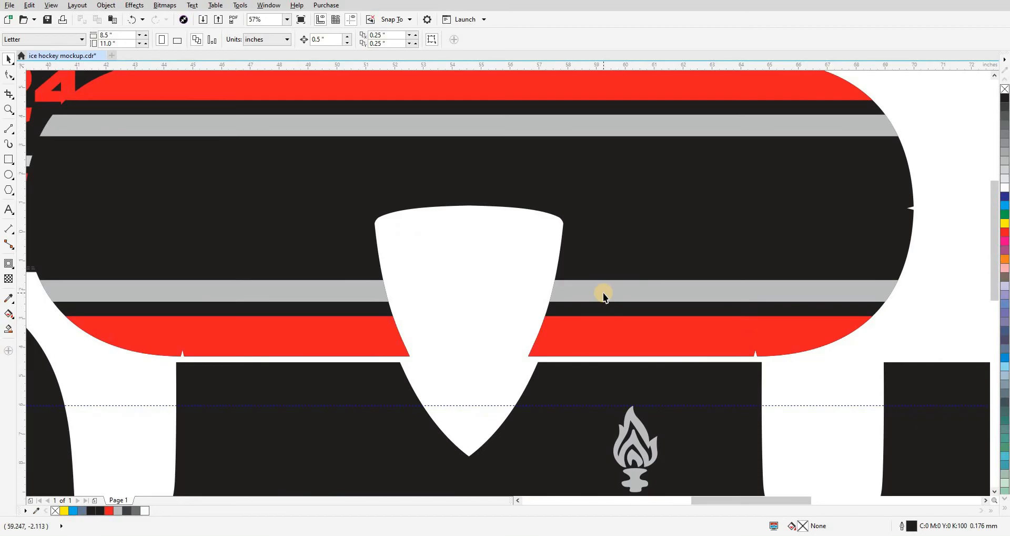
scroll(603, 294, "down", 3)
scroll(307, 208, "up", 2)
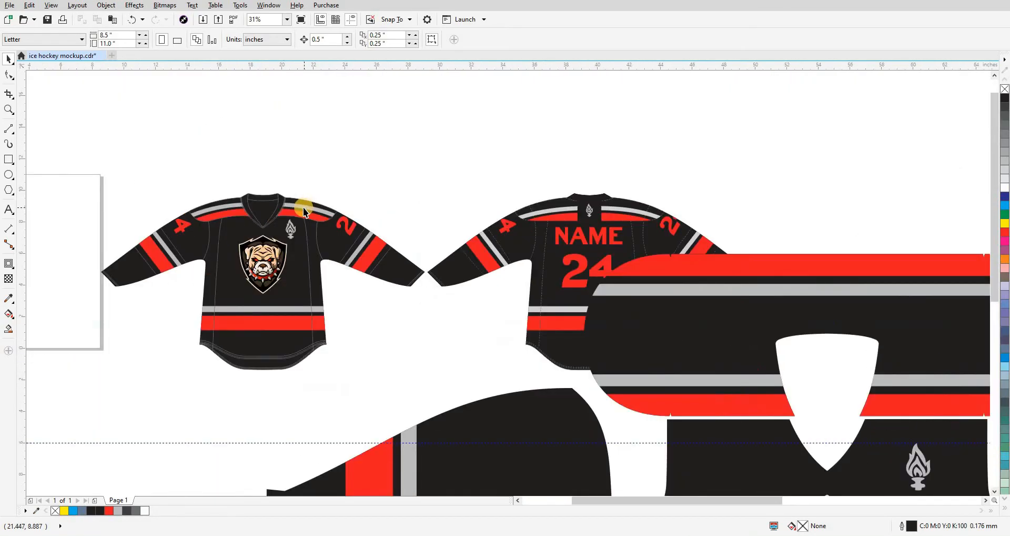
scroll(291, 221, "down", 4)
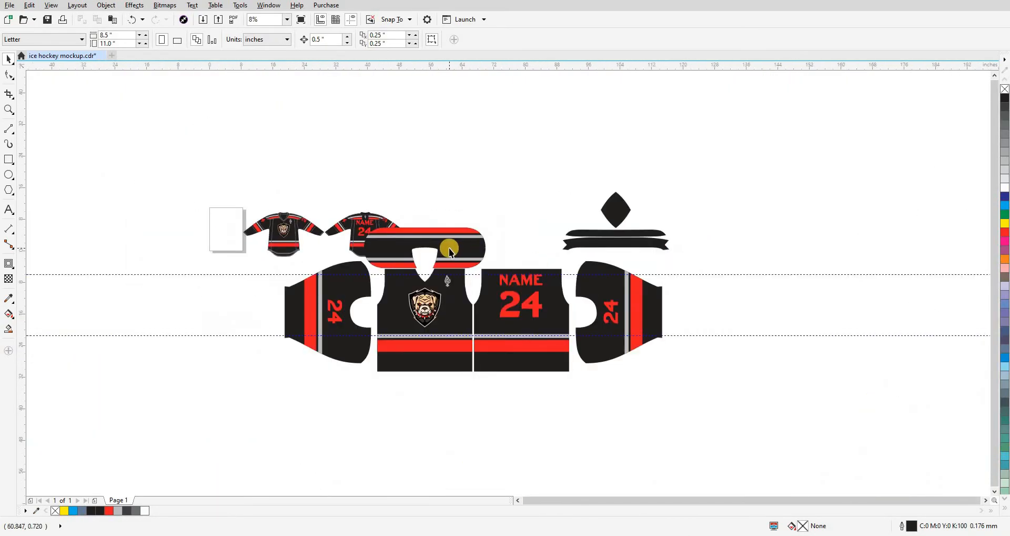
left_click_drag(219, 194, 427, 273)
left_click_drag(435, 175, 468, 176)
left_click(525, 207)
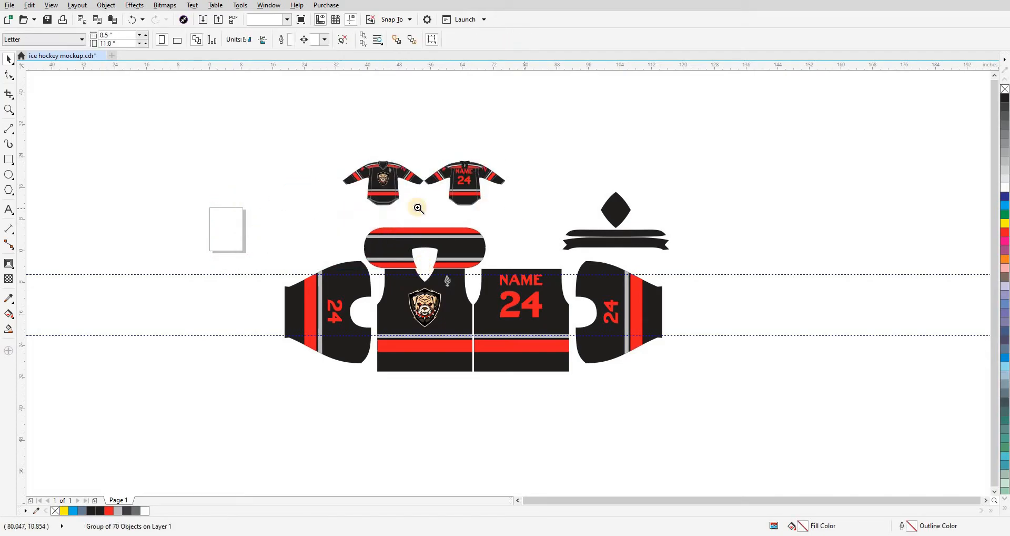
scroll(421, 205, "up", 2)
scroll(428, 349, "down", 3)
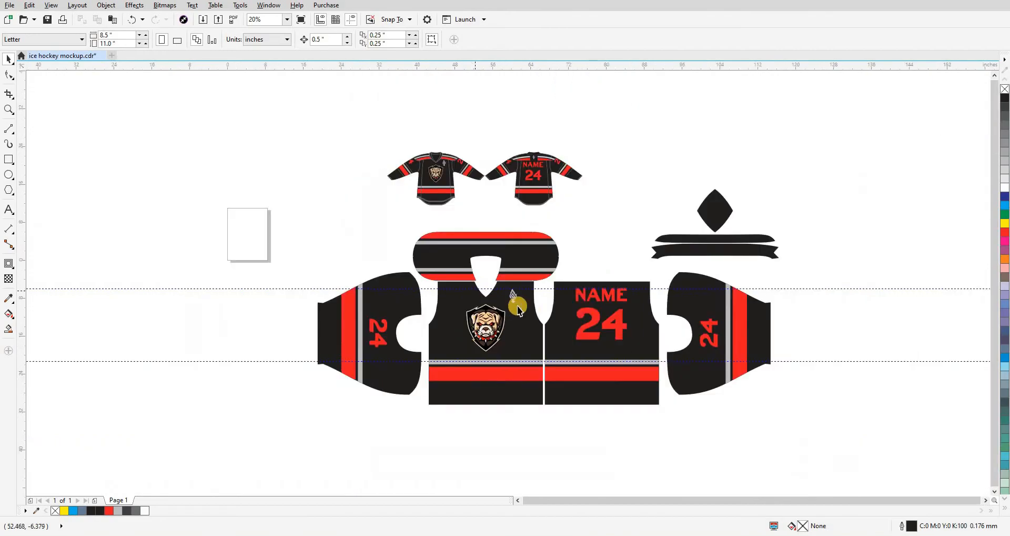
Step: Stack the back body piece on the front body piece by aligning their vertical centres
key("shift+F9")
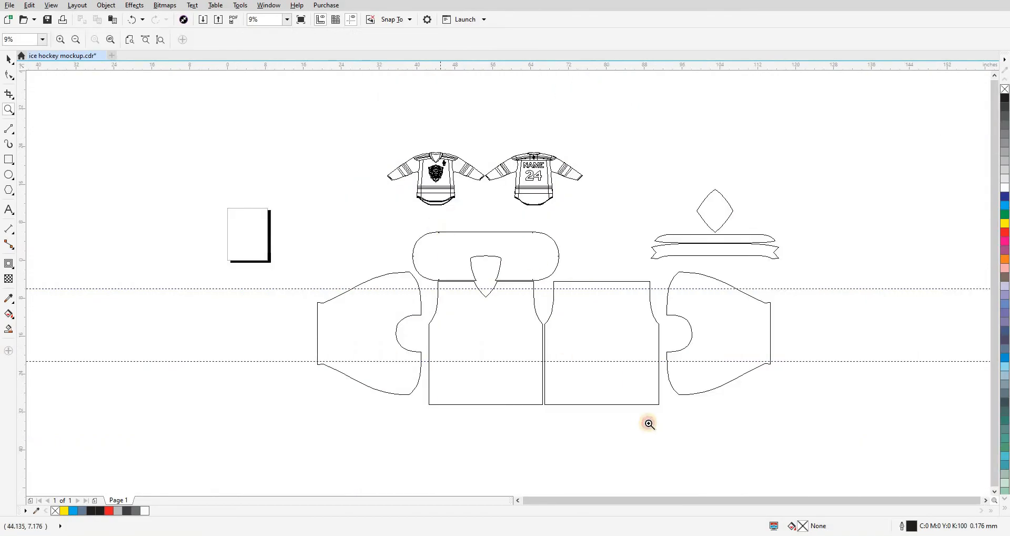
scroll(546, 319, "up", 2)
key("shift+F9")
left_click(546, 317)
left_click(488, 320, "shift")
key("c")
left_click_drag(544, 353, 624, 373)
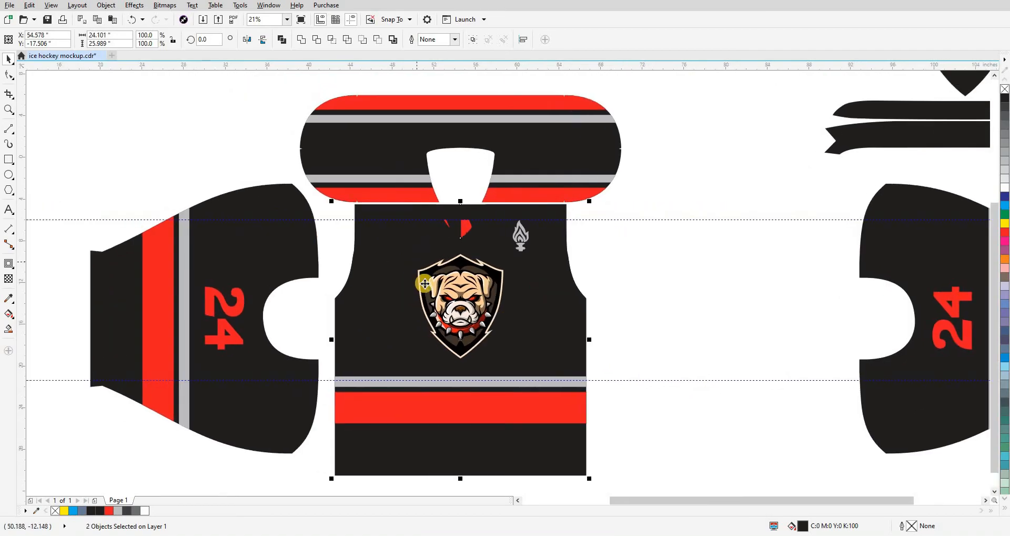
Step: Raise the yoke clear of the body pieces and move the left sleeve up against the body's left armhole
left_click_drag(383, 199, 401, 158)
left_click_drag(312, 359, 360, 217)
left_click_drag(348, 350, 339, 346)
key("shift+F9")
scroll(338, 347, "down", 3)
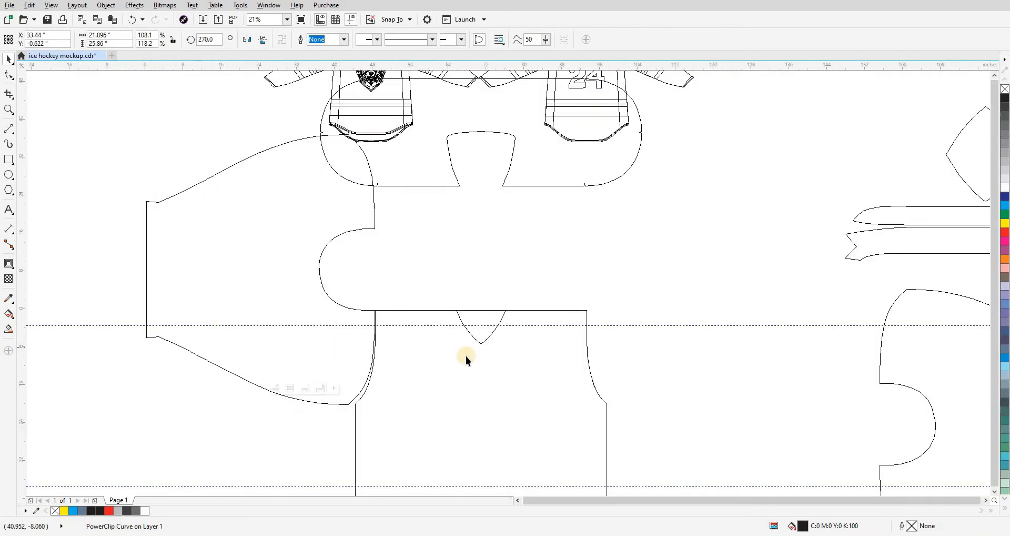
Step: Align the two sleeves at the same height and move the right sleeve against the body's right armhole
left_click(591, 406)
left_click(337, 349, "shift")
key("e")
key("Escape")
left_click_drag(608, 371, 486, 370)
left_click(371, 353)
left_click_drag(371, 353, 347, 352)
Step: Lower the yoke between the sleeves onto the body's neckline and align its centre height with the left sleeve
left_click_drag(386, 262, 385, 334)
left_click(314, 349, "shift")
key("r")
key("ctrl+z")
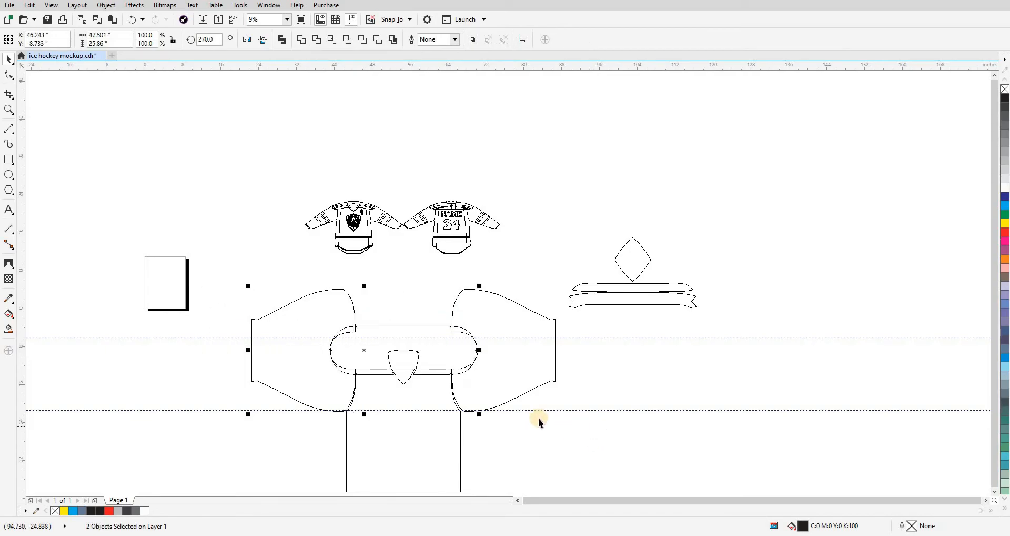
Step: Bring the striped yoke in front of the sleeves and body, and compare the assembled pieces with the mockup
left_click_drag(234, 256, 601, 456)
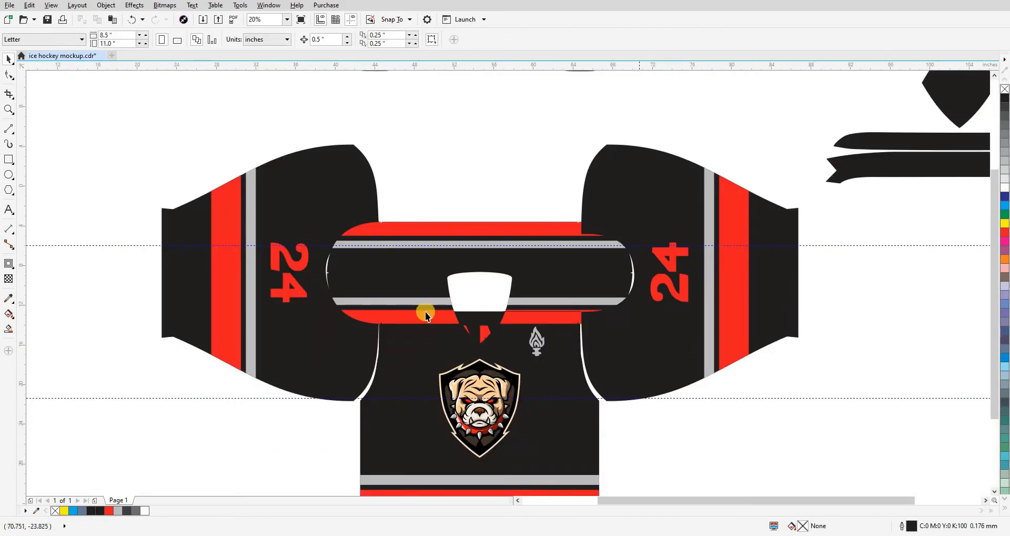
left_click(551, 271)
key("shift+Page_Up")
left_click(729, 395)
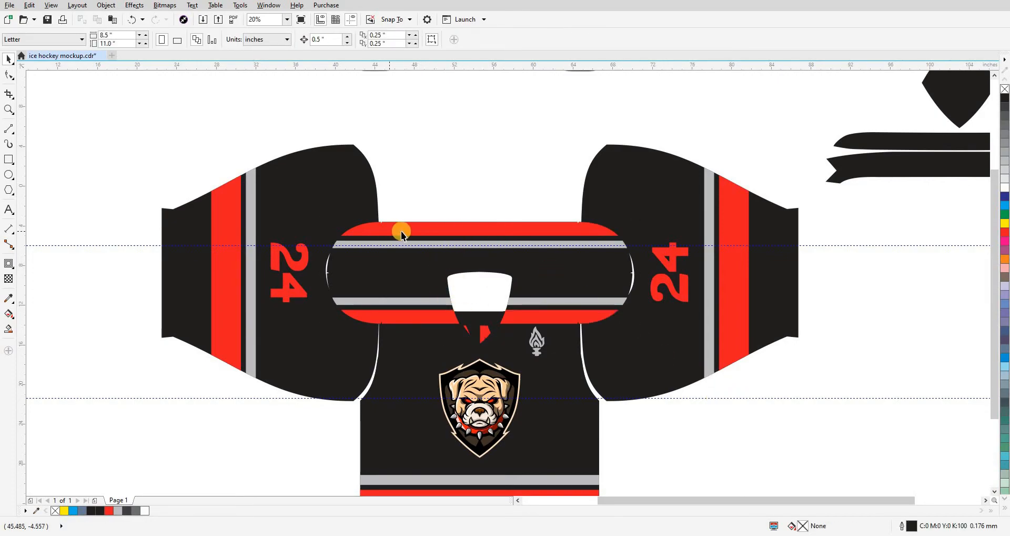
scroll(609, 200, "down", 2)
scroll(615, 157, "up", 5)
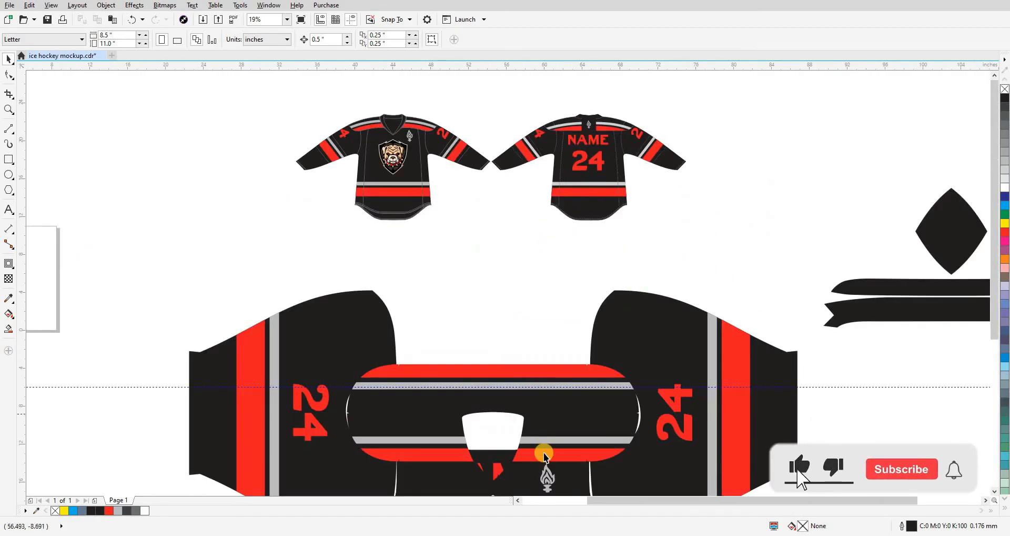
scroll(532, 391, "down", 3)
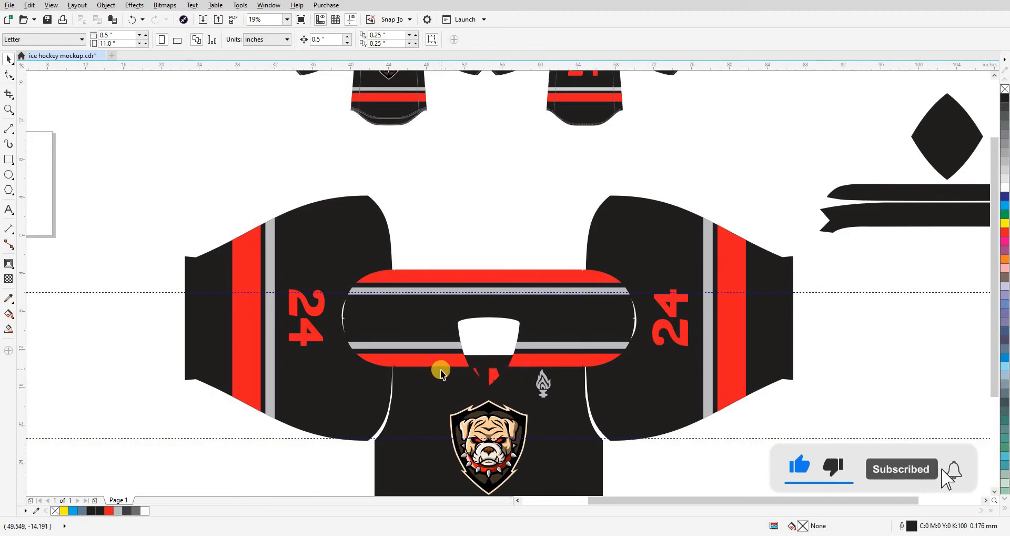
scroll(442, 371, "down", 2)
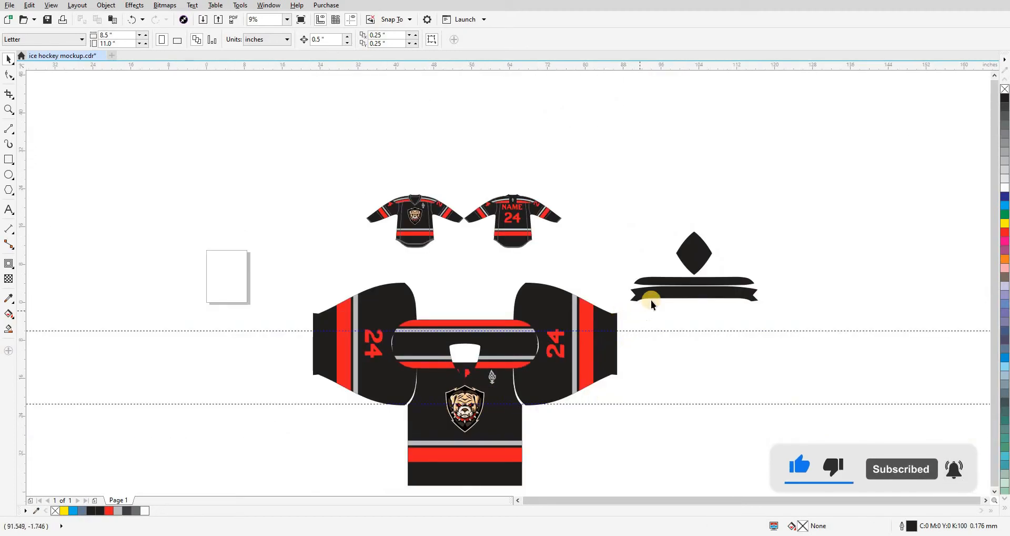
Step: Move the diamond piece and the two collar strips above the yoke, stacking the strips over the diamond
left_click_drag(702, 295, 454, 266)
left_click(476, 296)
left_click(477, 305)
left_click_drag(476, 300, 476, 296)
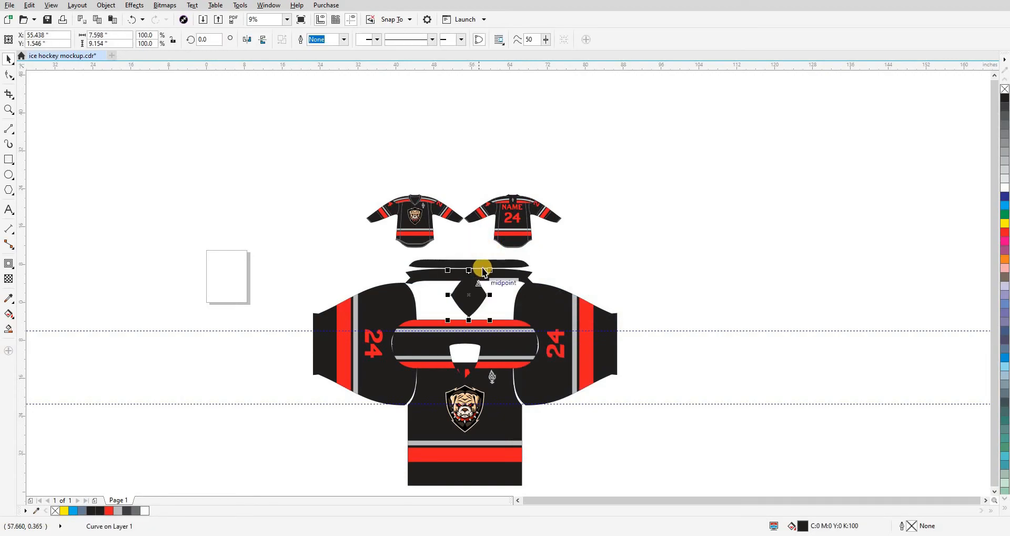
left_click_drag(464, 250, 475, 278)
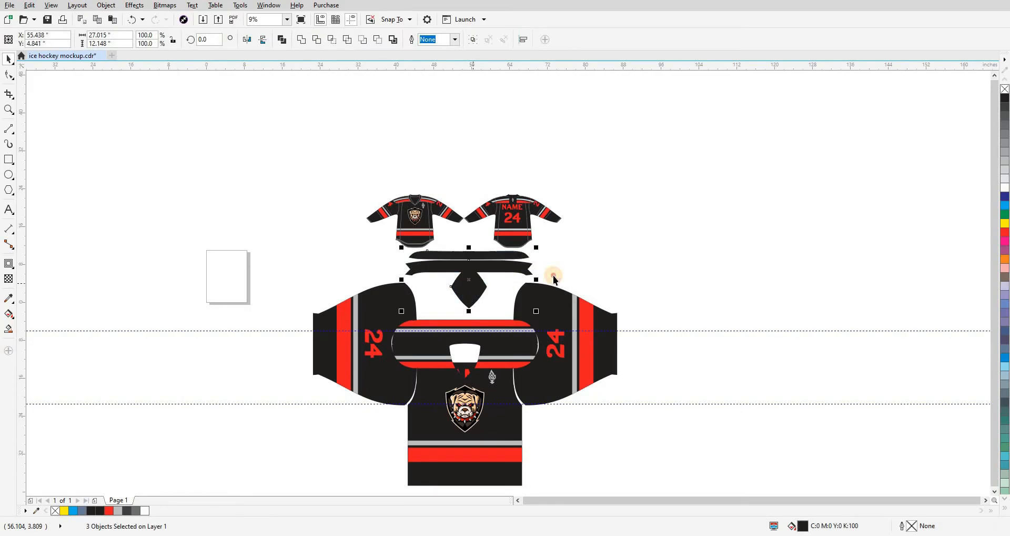
left_click(554, 275)
Step: Fine-tune the positions of the diamond and collar strips so they sit closely above the yoke between the sleeves
scroll(479, 271, "up", 1)
left_click_drag(494, 251, 453, 349)
scroll(472, 243, "up", 2)
left_click(456, 298, "shift")
scroll(456, 337, "down", 2)
left_click(619, 315)
left_click_drag(607, 313, 613, 306)
left_click_drag(514, 279, 524, 258)
left_click(582, 304)
left_click_drag(586, 228, 585, 226)
Step: Delete the two horizontal guidelines crossing the pattern pieces
key("F2")
left_click_drag(284, 150, 636, 438)
left_click_drag(636, 439, 621, 361)
left_click(693, 321)
key("Delete")
left_click(737, 213)
key("Delete")
scroll(552, 342, "down", 2)
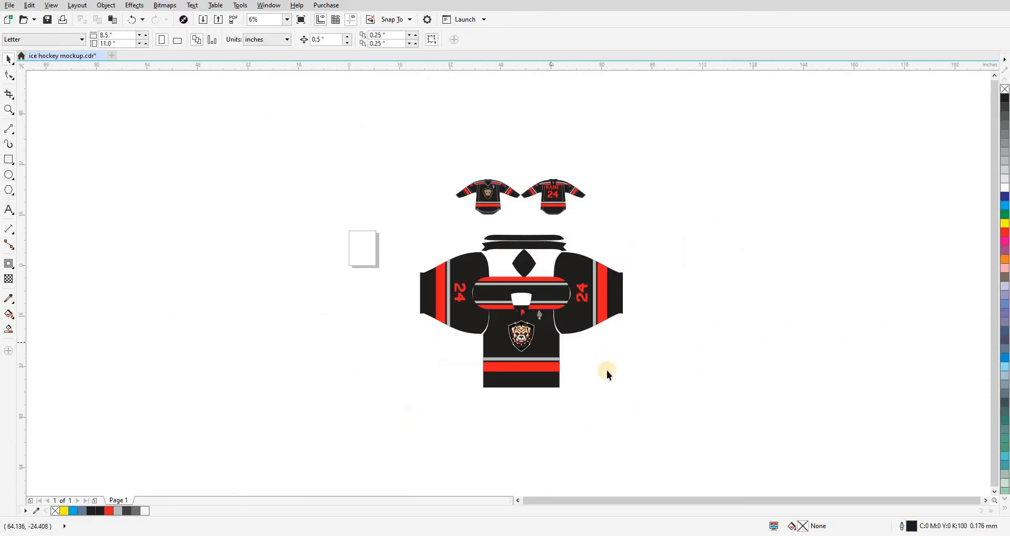
scroll(631, 368, "up", 3)
scroll(591, 333, "down", 4)
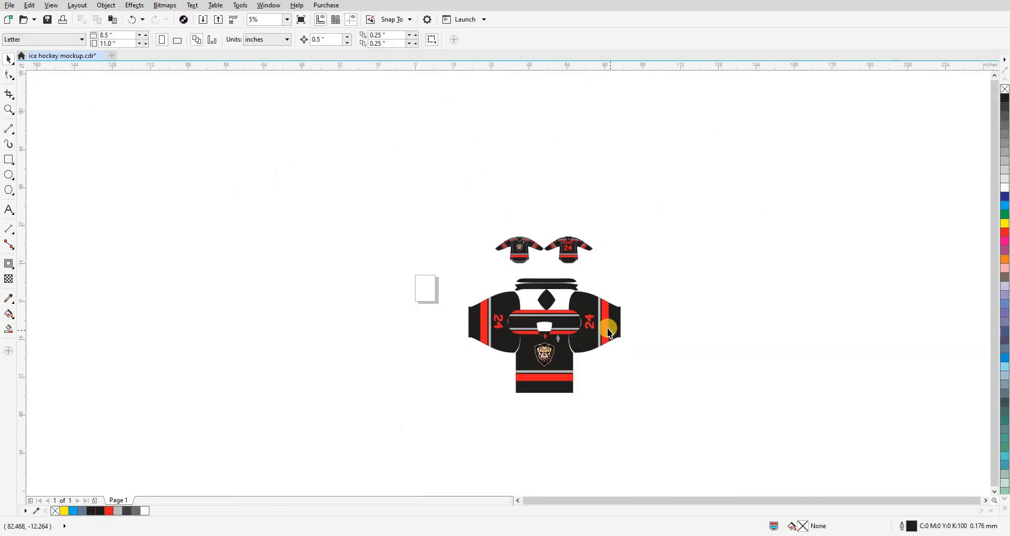
Step: Separate the stacked body pieces, moving the front one to the left and the back one far to the right of the sleeves
left_click(608, 328)
left_click_drag(509, 366, 576, 390)
left_click(506, 380)
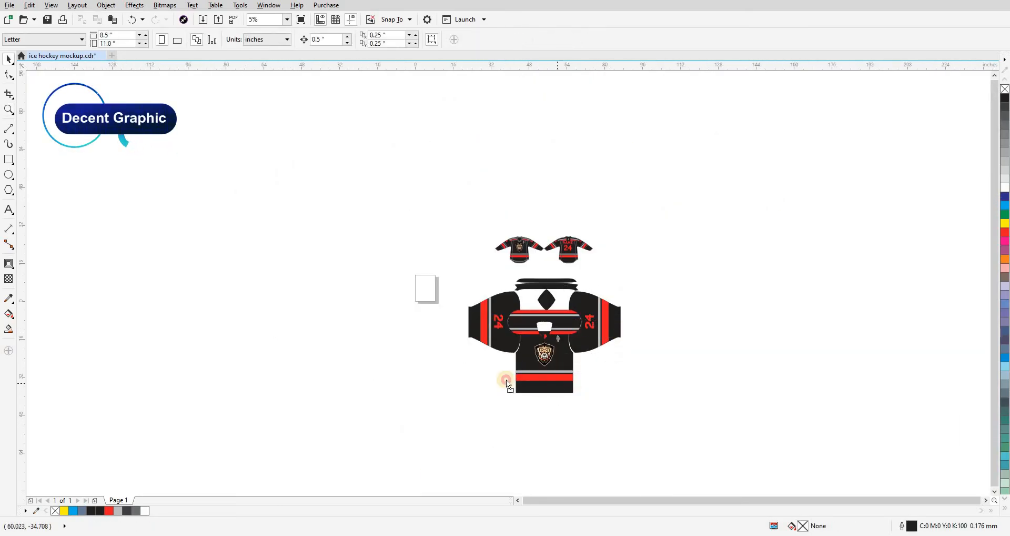
left_click_drag(506, 380, 439, 380)
left_click_drag(539, 377, 675, 378)
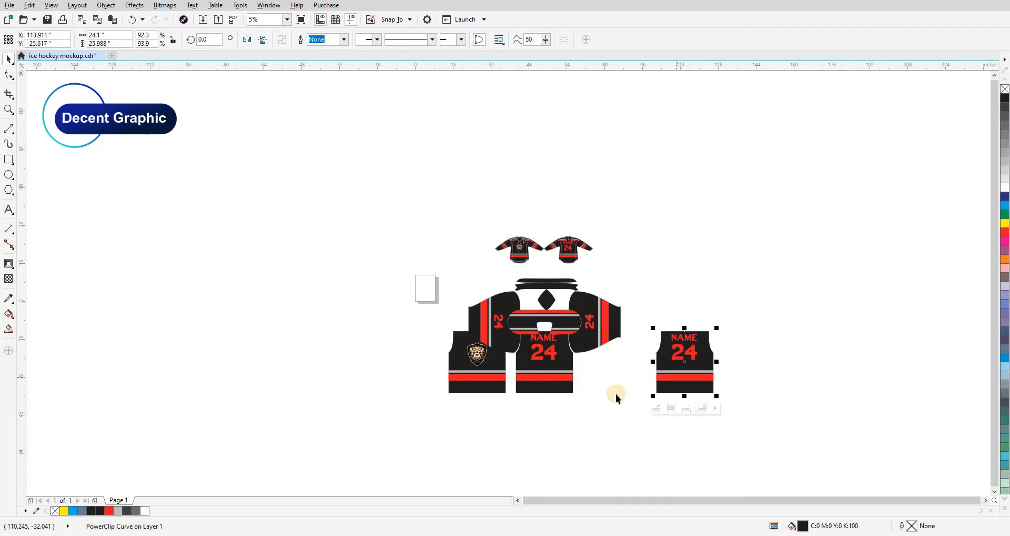
key("ctrl+z")
left_click_drag(557, 381, 741, 382)
left_click(538, 384)
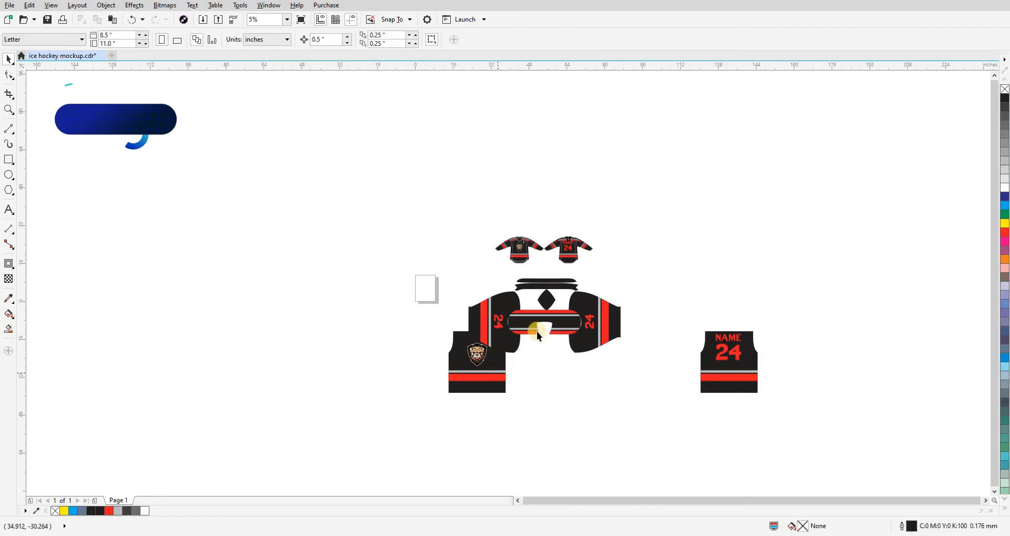
Step: Centre the front body piece horizontally under the yoke
left_click(498, 372)
left_click(537, 331, "shift")
key("c")
left_click(584, 421)
left_click_drag(584, 421, 487, 406)
Step: Look over the separated back piece and the assembled front, sleeves, yoke and collar pieces
key("F2")
left_click_drag(462, 275, 714, 415)
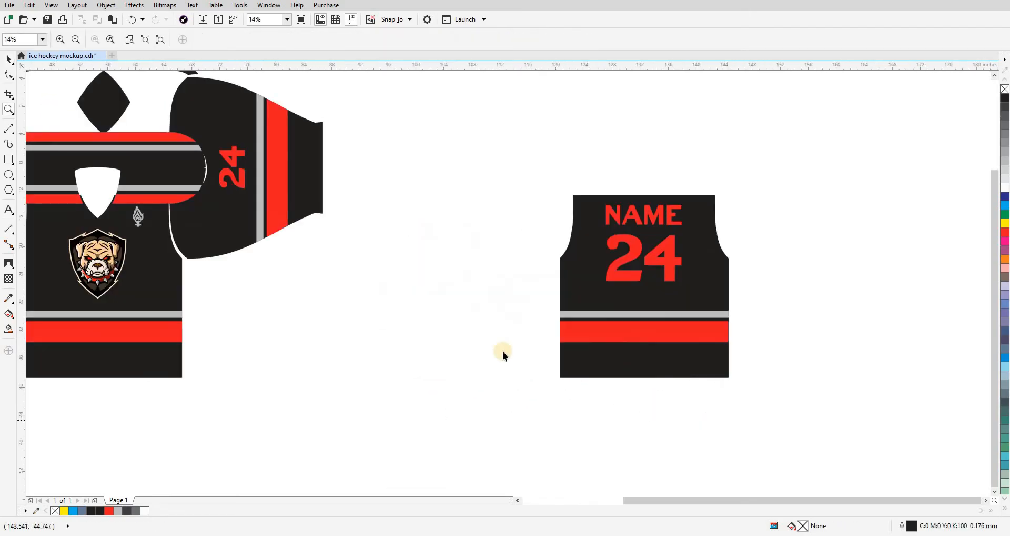
left_click_drag(257, 217, 356, 286)
left_click(245, 235)
left_click_drag(116, 77, 333, 213)
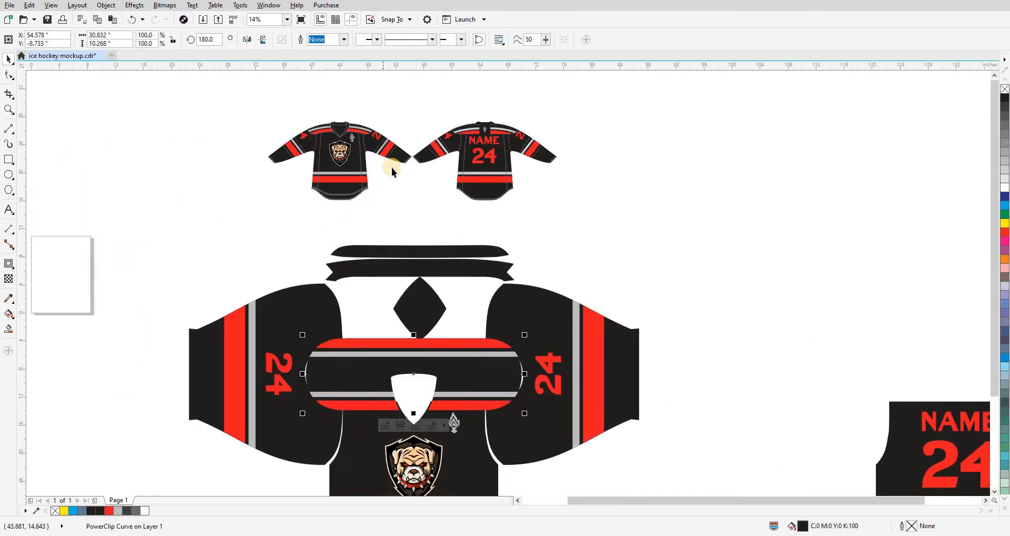
left_click_drag(410, 311, 453, 235)
left_click_drag(485, 312, 543, 273)
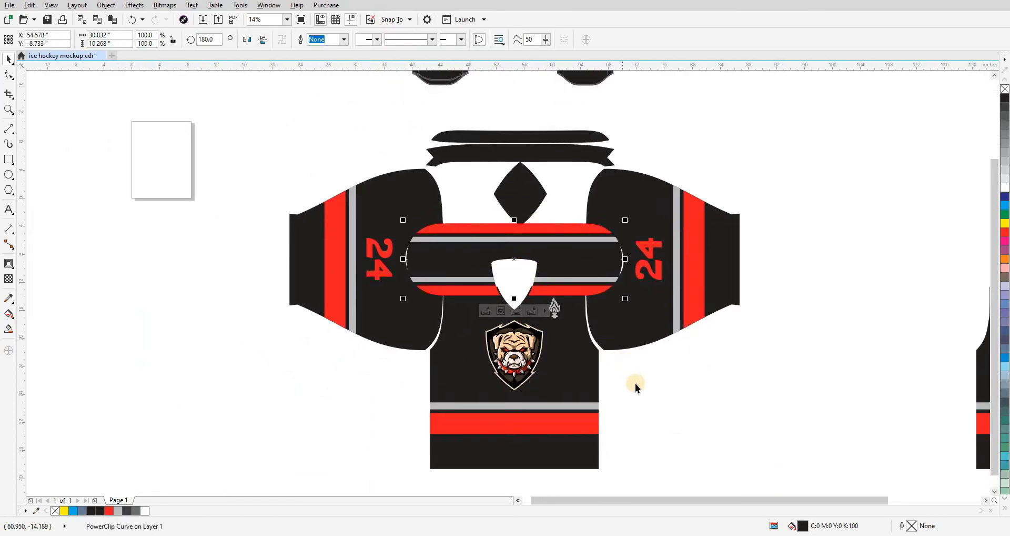
left_click(605, 371)
left_click_drag(447, 253, 462, 324)
left_click_drag(485, 179, 511, 271)
Step: Examine the torch emblem on the black panel at the mockup's back shoulder and the matching area of the yoke piece
key("F2")
left_click_drag(589, 149, 626, 188)
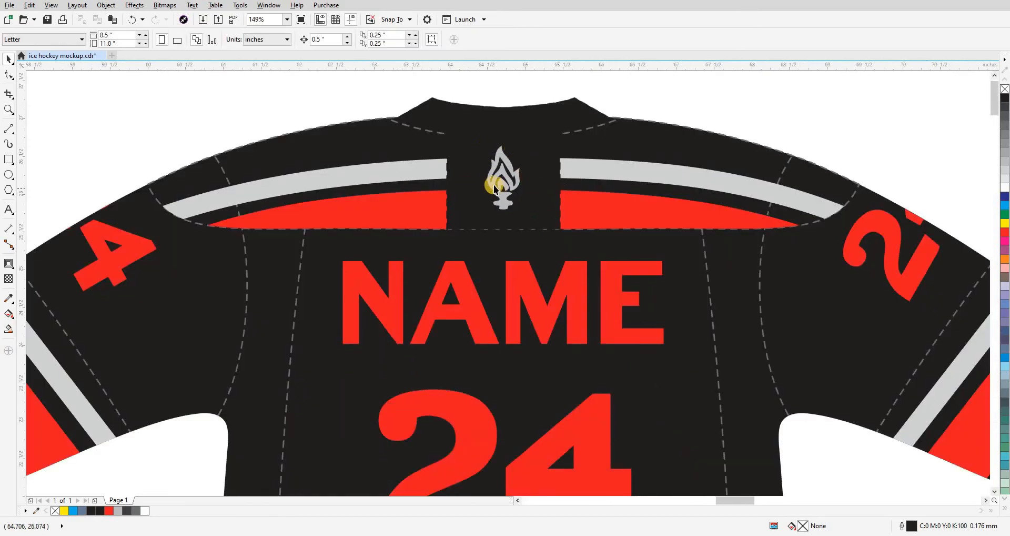
scroll(493, 184, "down", 2)
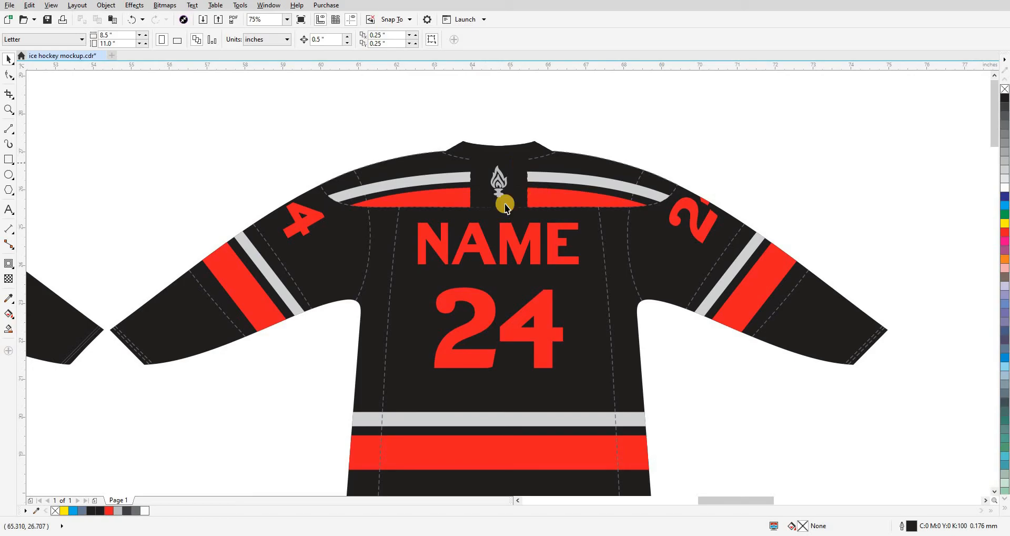
scroll(516, 200, "down", 3)
scroll(516, 201, "down", 2)
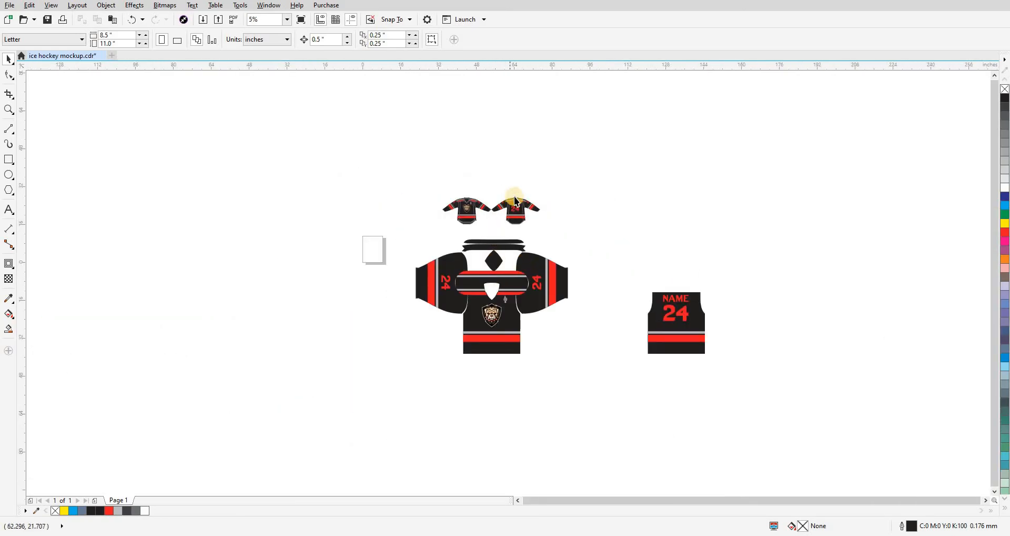
scroll(515, 211, "up", 2)
scroll(516, 218, "down", 2)
key("F2")
left_click_drag(468, 250, 550, 326)
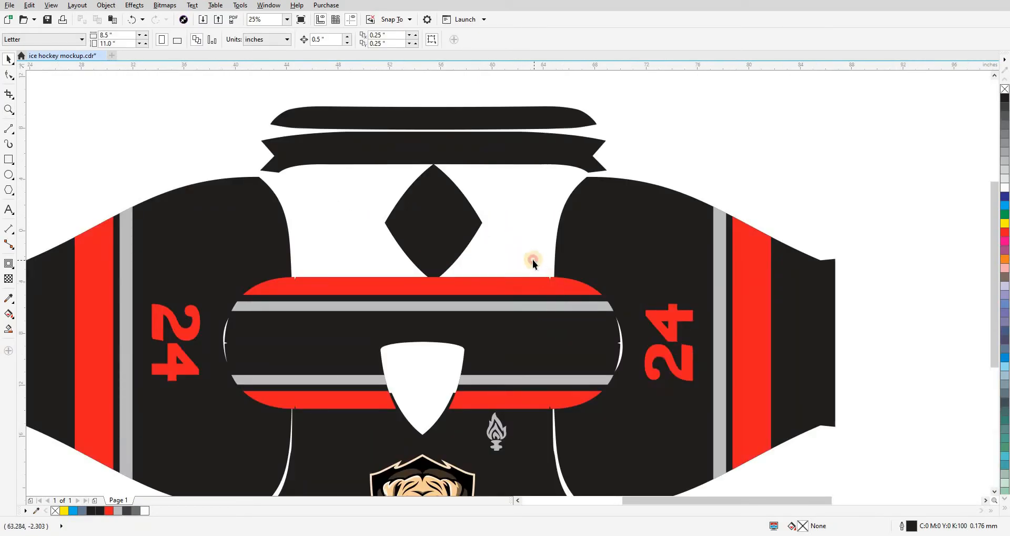
scroll(426, 266, "down", 1)
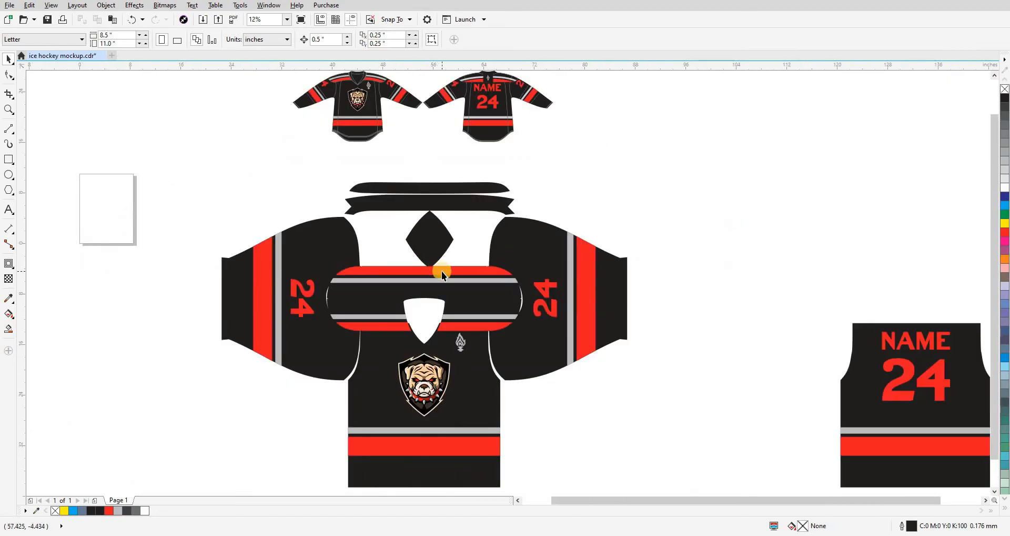
Step: Set the striped yoke's rotation to 0 degrees and centre it horizontally on the separated back body piece
left_click(441, 270)
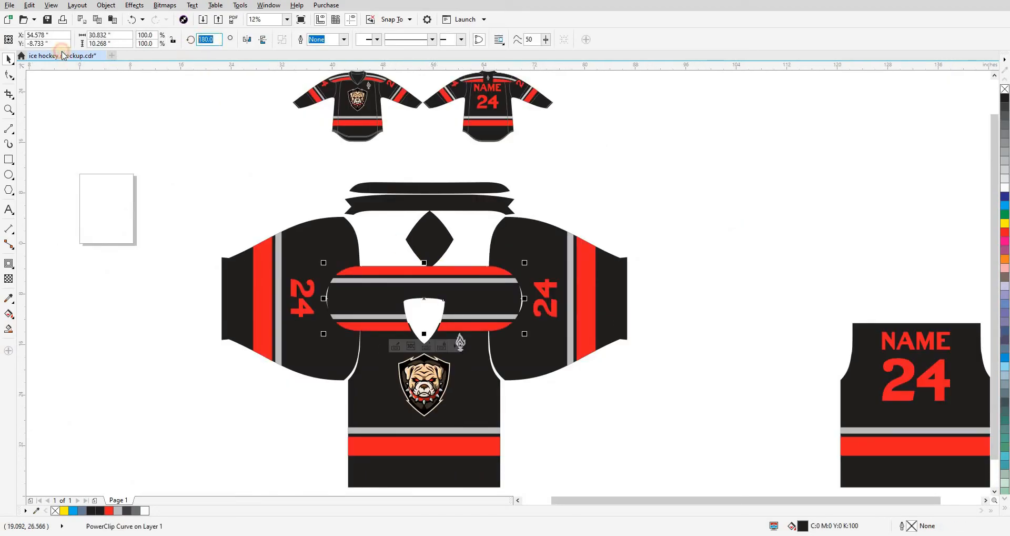
key("z")
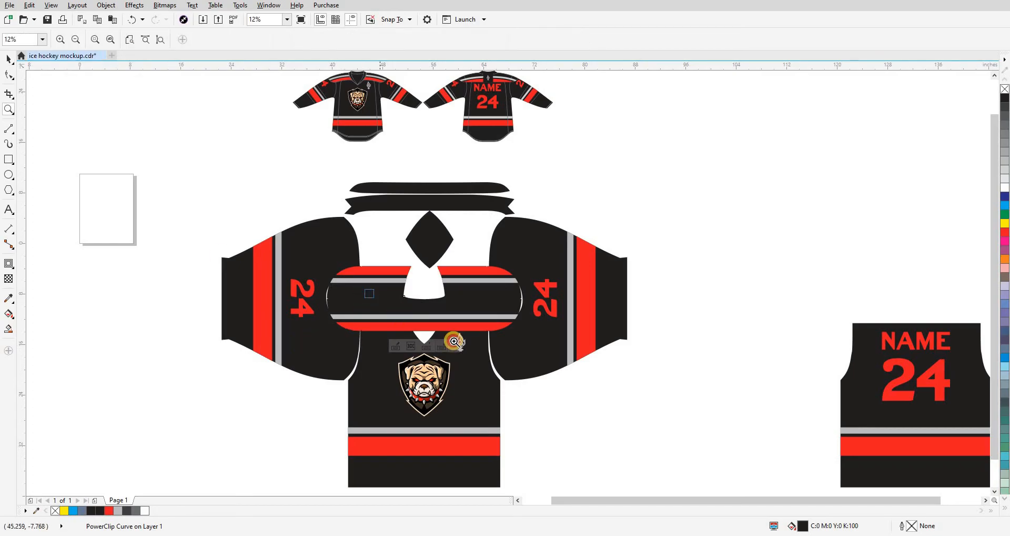
left_click_drag(365, 289, 454, 341)
scroll(503, 306, "down", 3)
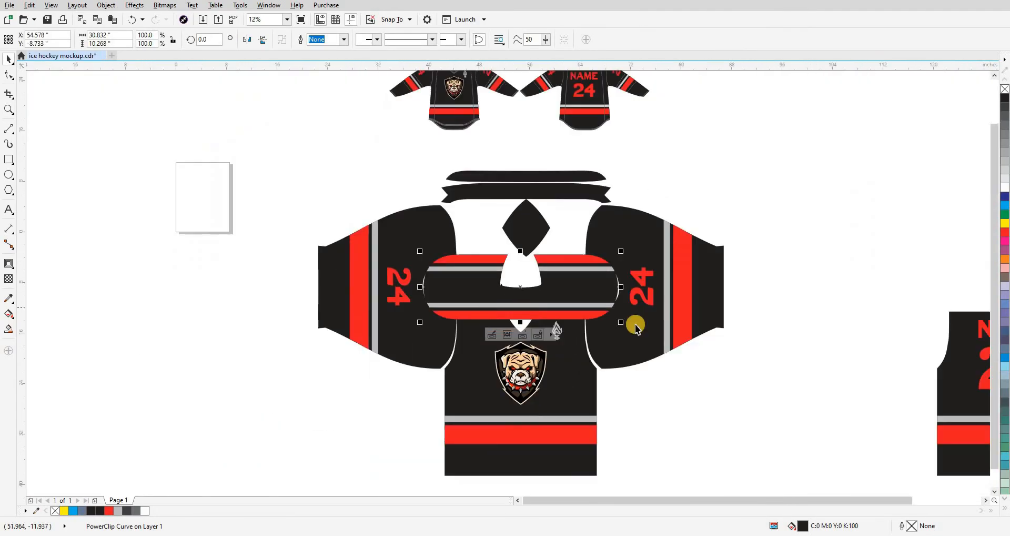
left_click(942, 377, "shift")
key("c")
left_click(857, 395)
left_click_drag(846, 393, 355, 348)
Step: Nudge the yoke down until its lower edge meets the top edge of the back body above NAME
key("z")
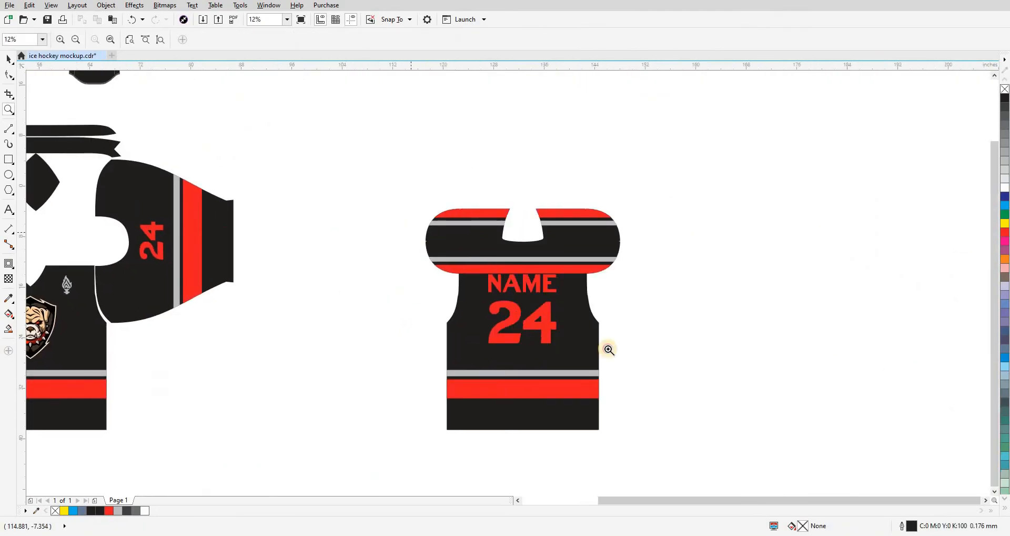
left_click_drag(411, 232, 608, 349)
left_click_drag(582, 212, 591, 179)
key("Down")
key("Down")
key("Down")
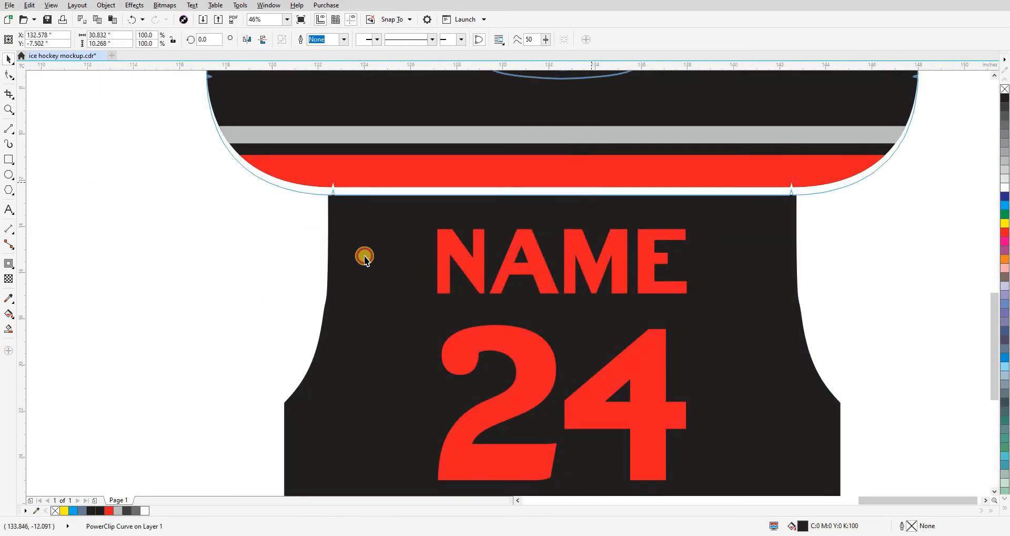
left_click(223, 325)
left_click_drag(223, 324, 172, 424)
Step: Draw a rectangle about 5 by 5 inches from the yoke's neck opening to its lower edge and centre it horizontally on the yoke
left_click(9, 158)
left_click_drag(457, 178, 571, 294)
key("space")
left_click(600, 279, "shift")
key("c")
left_click(405, 253)
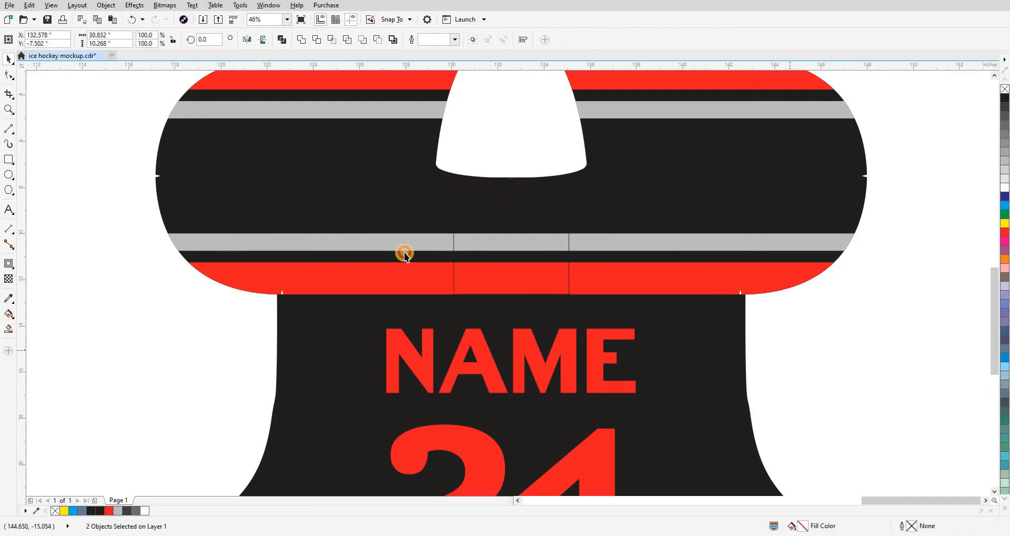
Step: Copy the grey torch emblem onto the back yoke, just beside the rectangle below the neck opening
scroll(542, 332, "down", 2)
left_click(530, 290)
left_click_drag(504, 234, 527, 328)
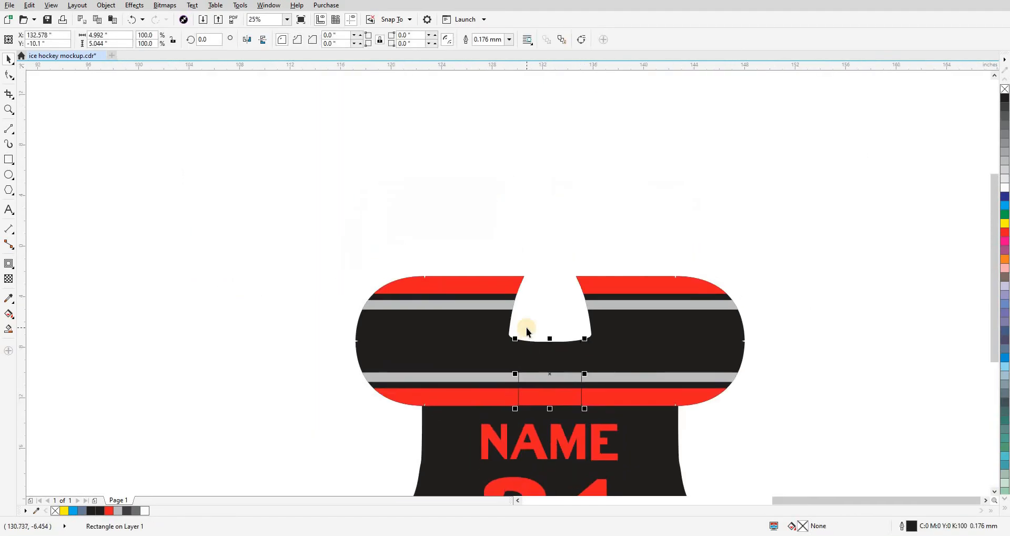
scroll(526, 328, "down", 1)
left_click_drag(108, 158, 284, 191)
left_click_drag(260, 419, 696, 377)
scroll(695, 377, "up", 3)
Step: Fill the rectangle below the back neckline black and centre the torch emblem in it both horizontally and vertically
left_click(532, 289)
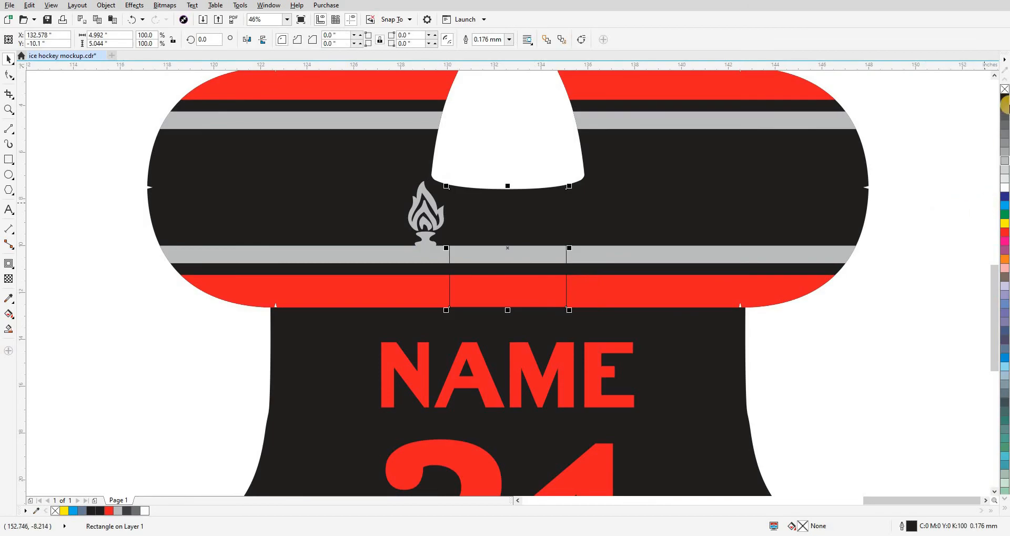
left_click(1005, 99)
left_click(417, 216)
left_click(535, 261, "shift")
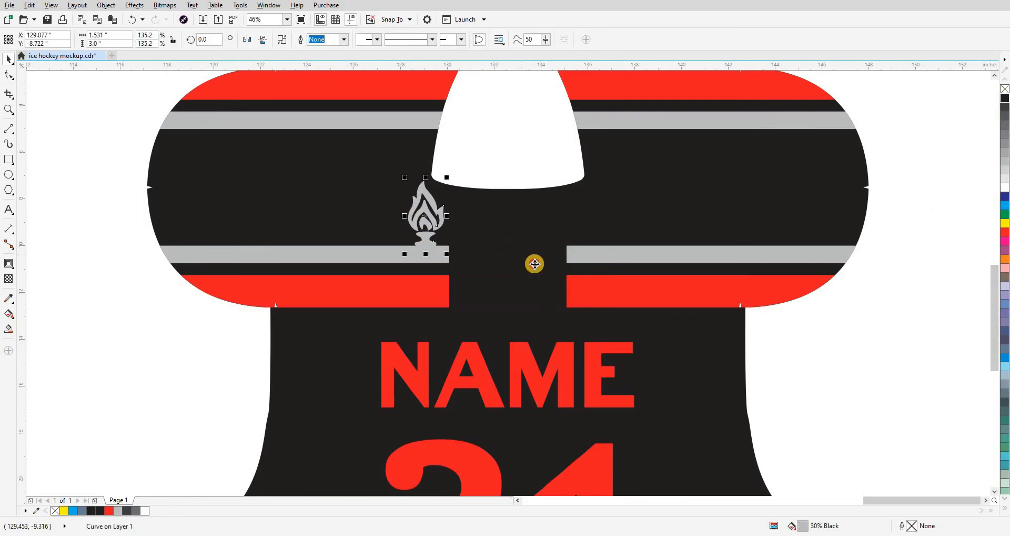
key("c")
key("e")
key("Escape")
Step: Move the assembled back body and yoke beside the cuff of the adjacent sleeve
scroll(603, 334, "down", 5)
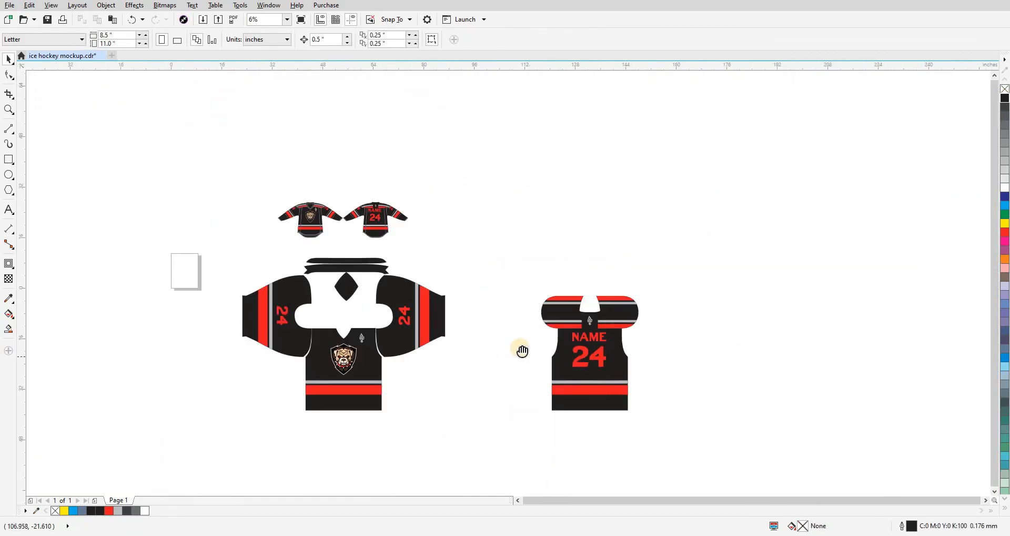
left_click_drag(522, 351, 538, 341)
left_click_drag(522, 265, 693, 427)
left_click_drag(609, 369, 516, 372)
key("Escape")
scroll(517, 326, "up", 2)
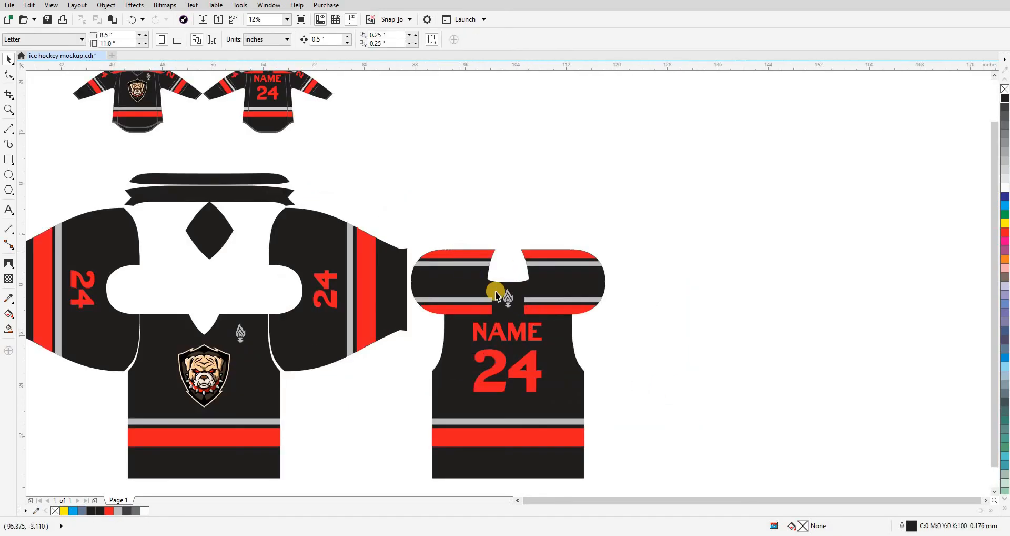
Step: In wireframe view, PowerClip the black rectangle and torch emblem inside the yoke outline, and return to the full-colour view
key("shift+F9")
left_click_drag(539, 319, 539, 321)
key("ctrl+1")
left_click(549, 284)
left_click(639, 340)
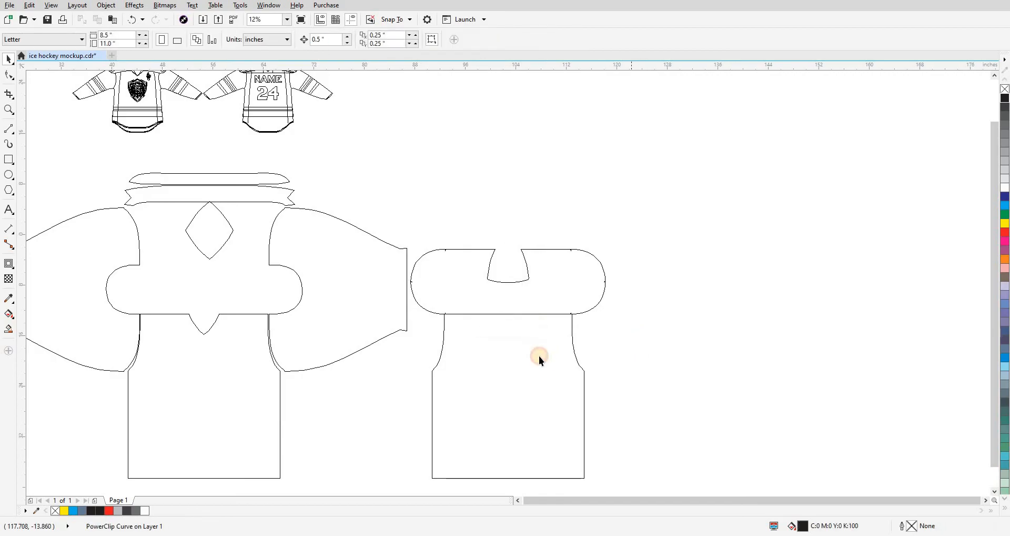
left_click_drag(539, 356, 647, 341)
key("shift+F9")
left_click(443, 428)
left_click_drag(443, 428, 573, 397)
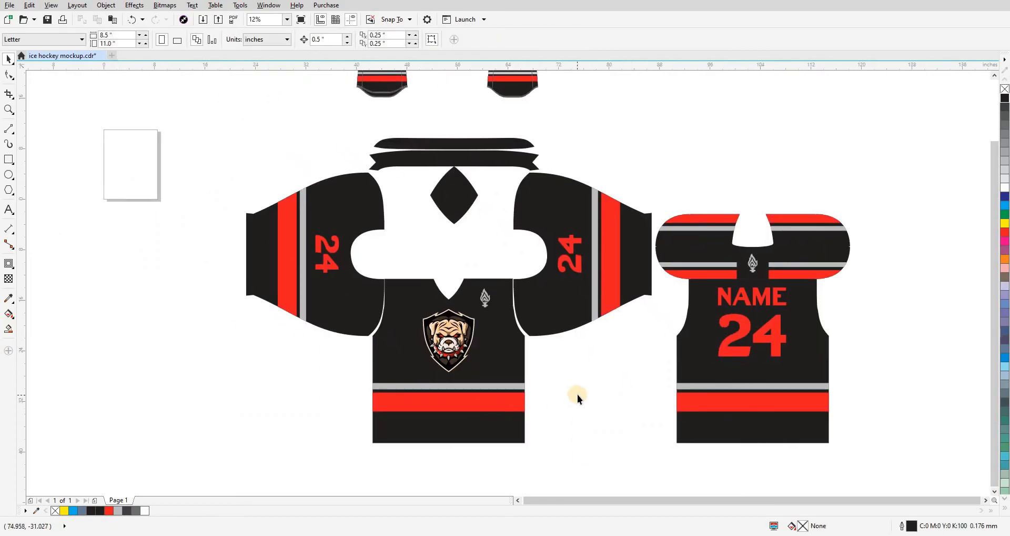
Step: Centre the back body and the striped yoke horizontally on the front body piece
left_click(704, 375)
left_click(459, 365, "shift")
key("c")
left_click(722, 291)
left_click(732, 269)
left_click(623, 289, "shift")
key("c")
left_click(684, 333)
Step: Centre the black diamond-shaped piece horizontally with the front body
left_click(512, 262)
left_click(485, 319, "shift")
key("c")
left_click(643, 403)
left_click_drag(473, 200, 485, 223)
left_click(531, 220)
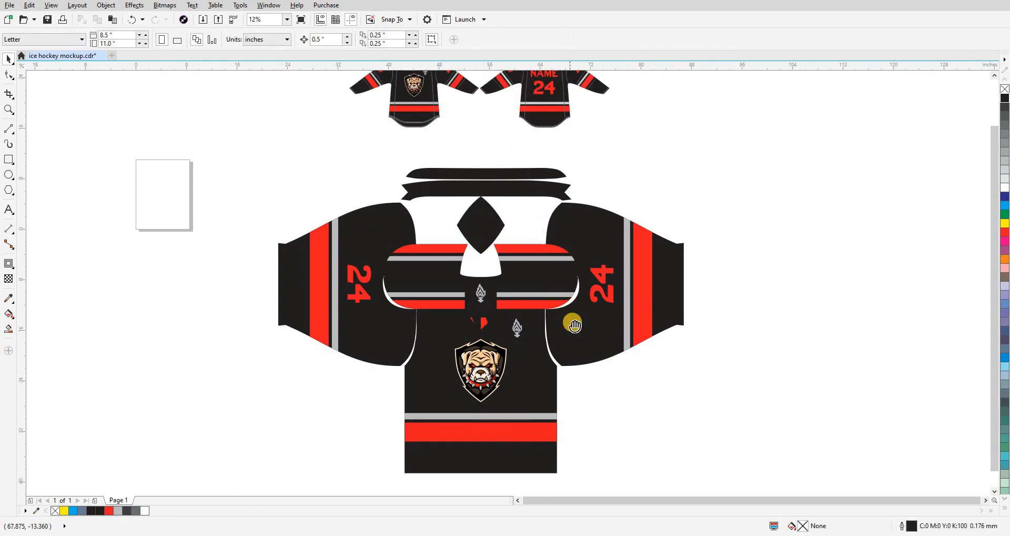
Step: Move both small jersey mockups down to just above the collar bands of the pattern layout
scroll(579, 298, "down", 3)
left_click_drag(451, 158, 567, 235)
key("z")
left_click_drag(425, 180, 679, 411)
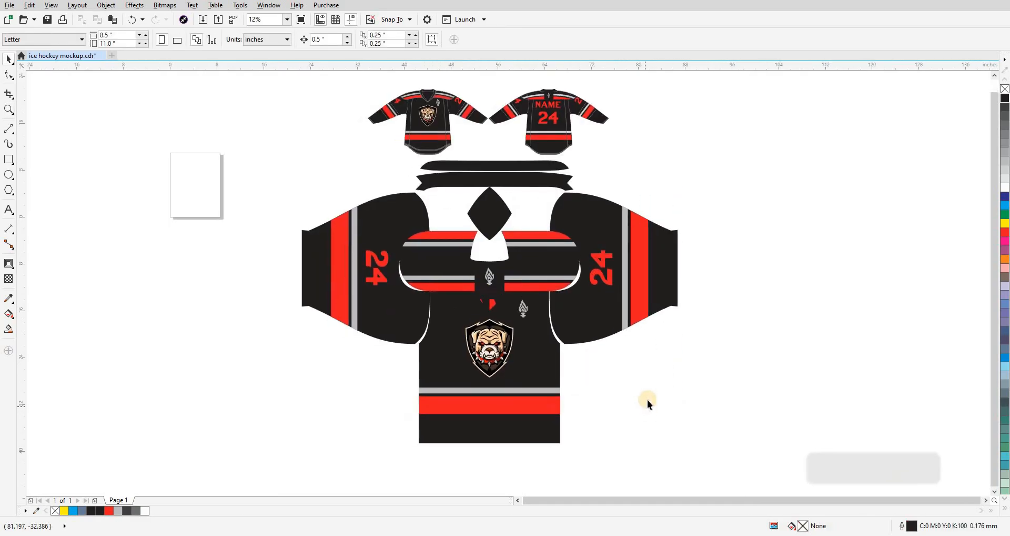